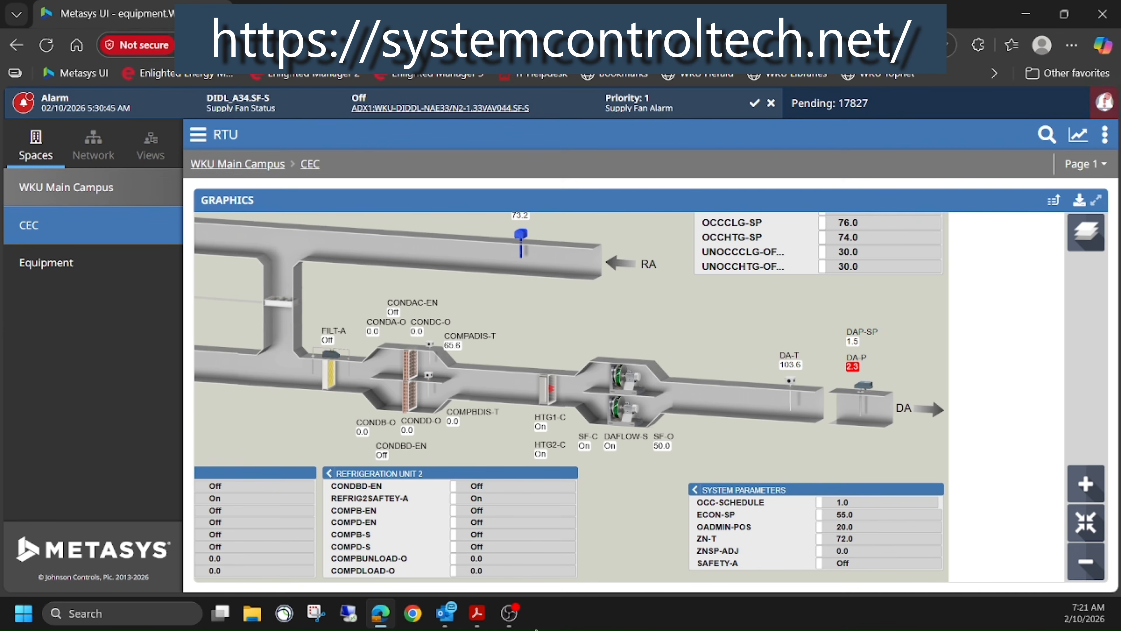
Switch to Adobe Acrobat to review the VCCX Control Status enumeration table in VCCX-454_TGD_Rev-E.pdf, and return to Metasys.
mouse_move(478, 623)
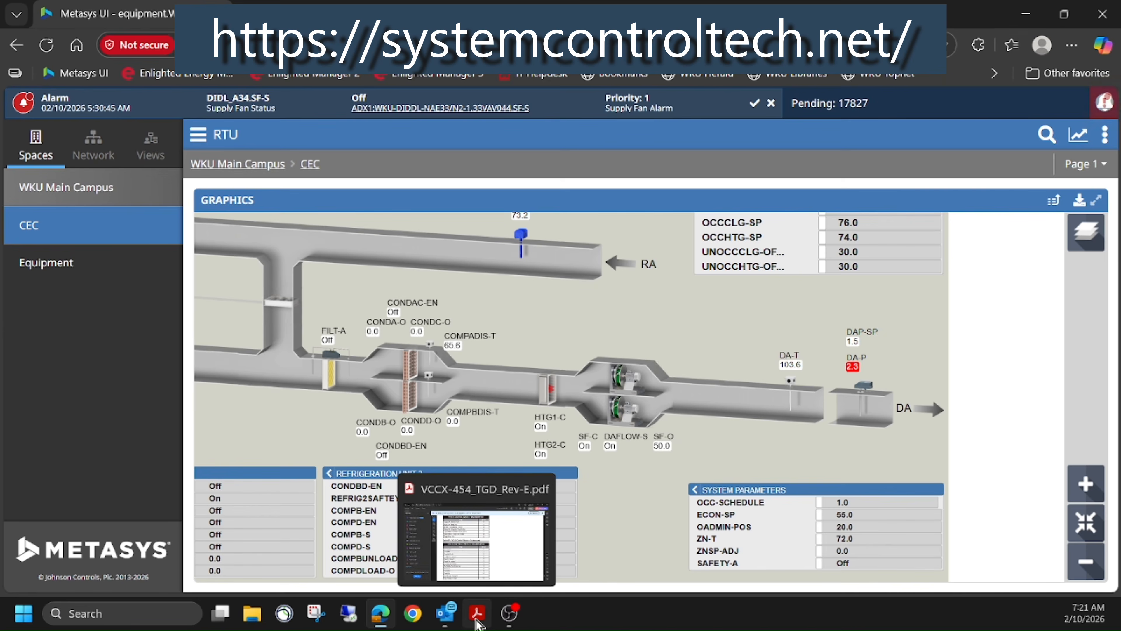
click(479, 617)
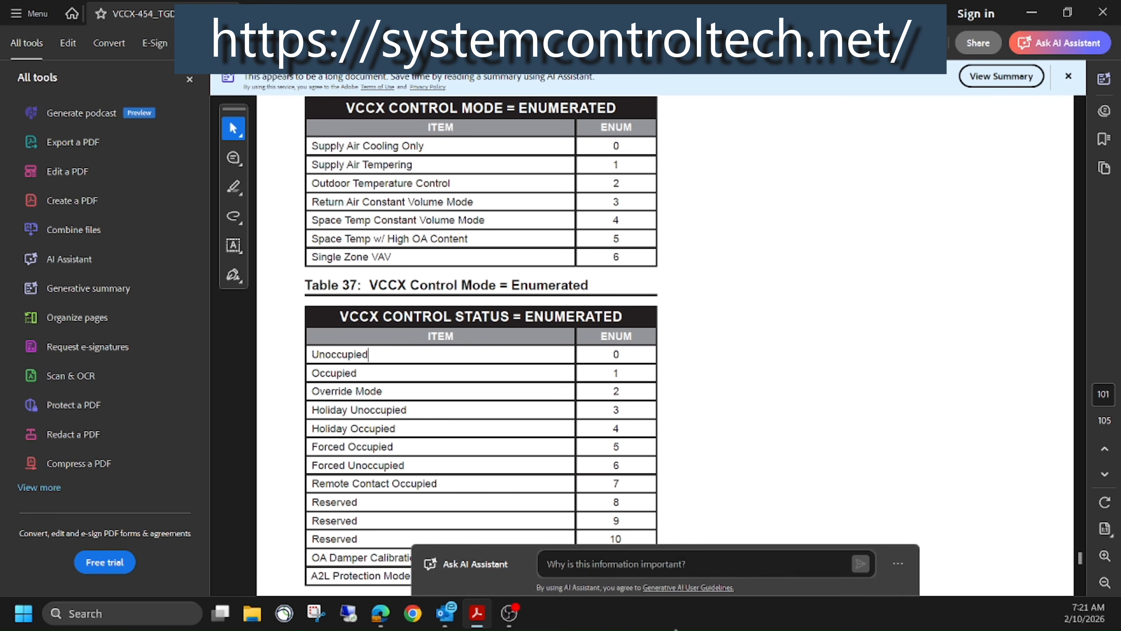
mouse_move(501, 618)
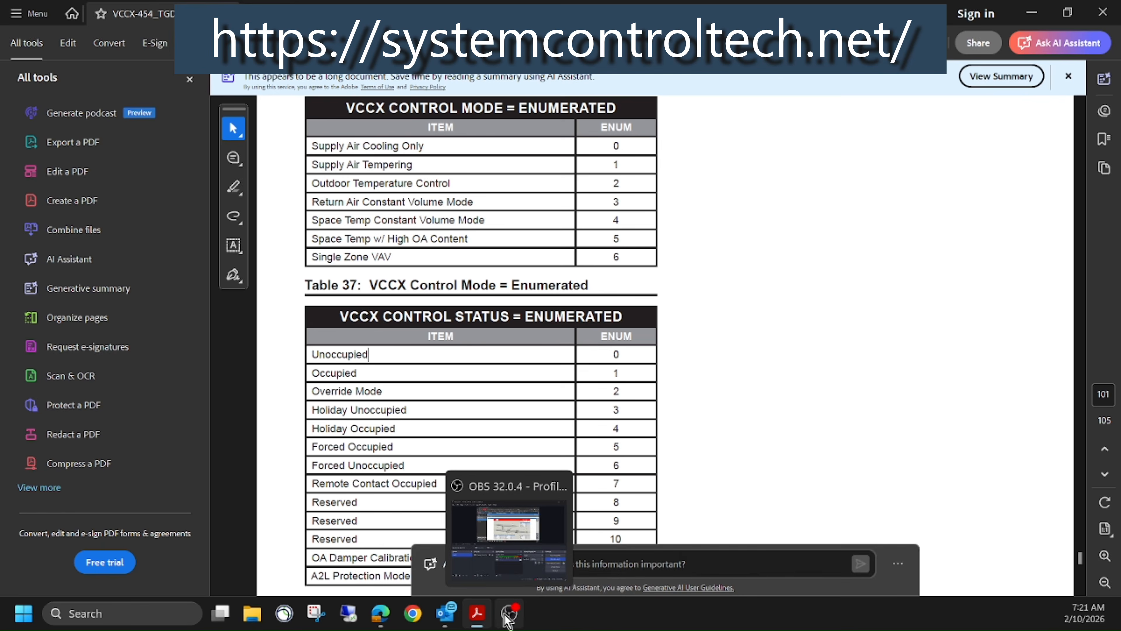
click(485, 619)
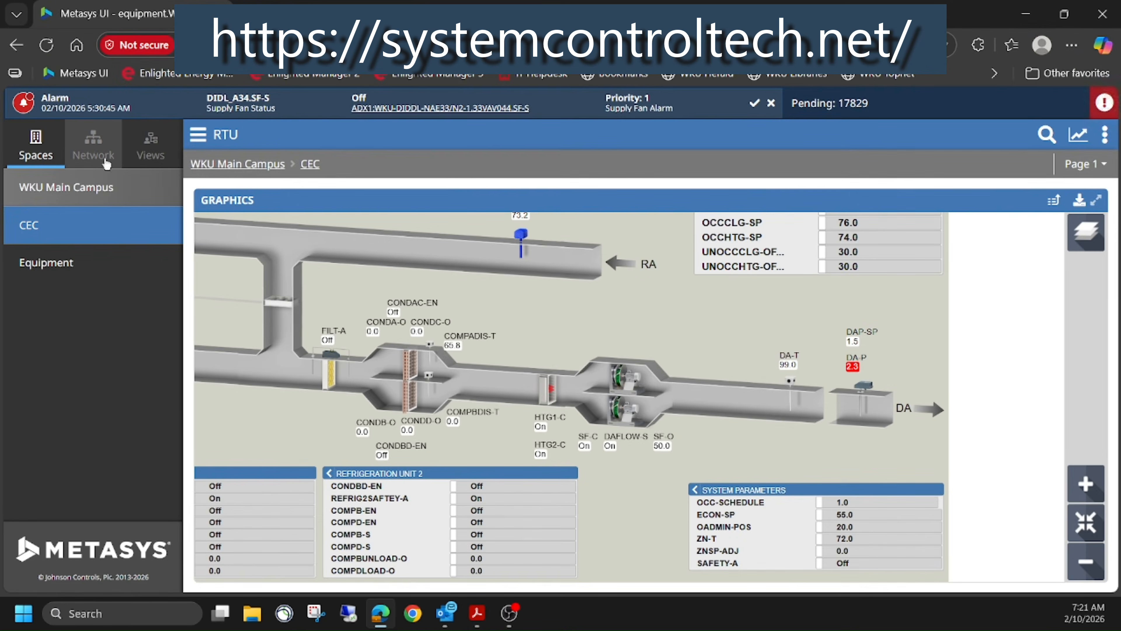
Open the custom enumerations of the WKU site in the network tree and look through the existing definitions.
click(93, 146)
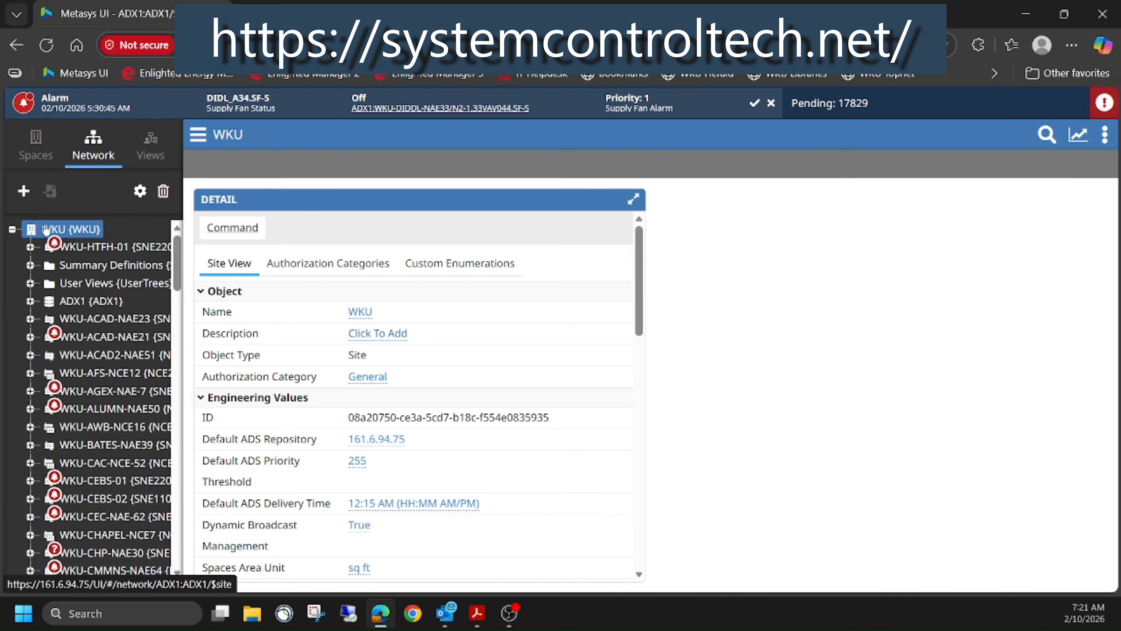
click(491, 266)
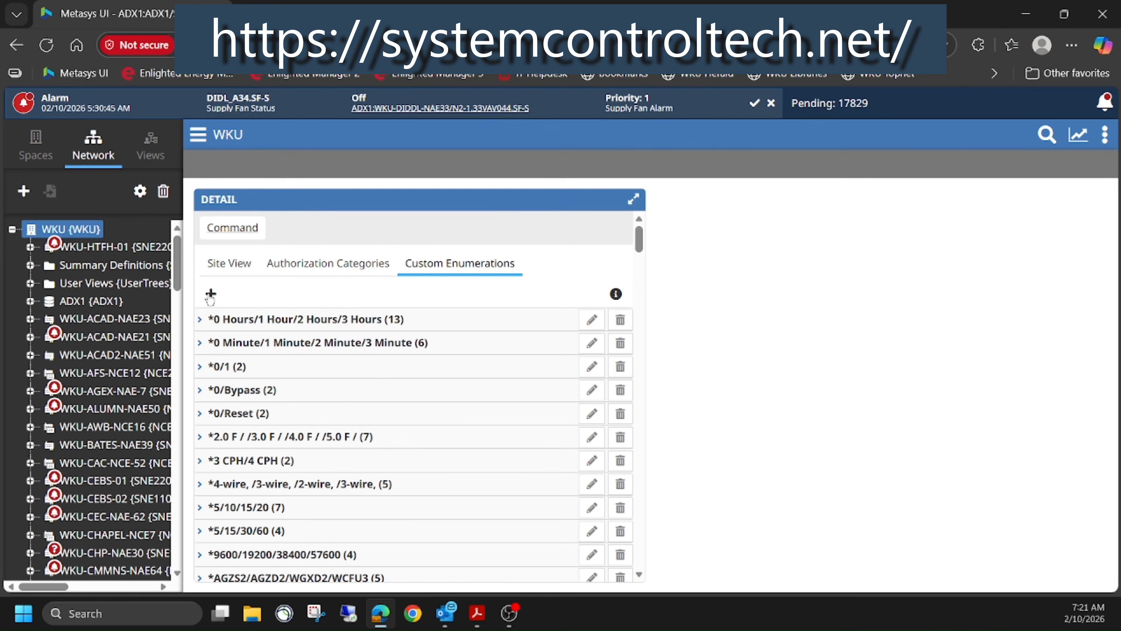
scroll(263, 342, down, 8)
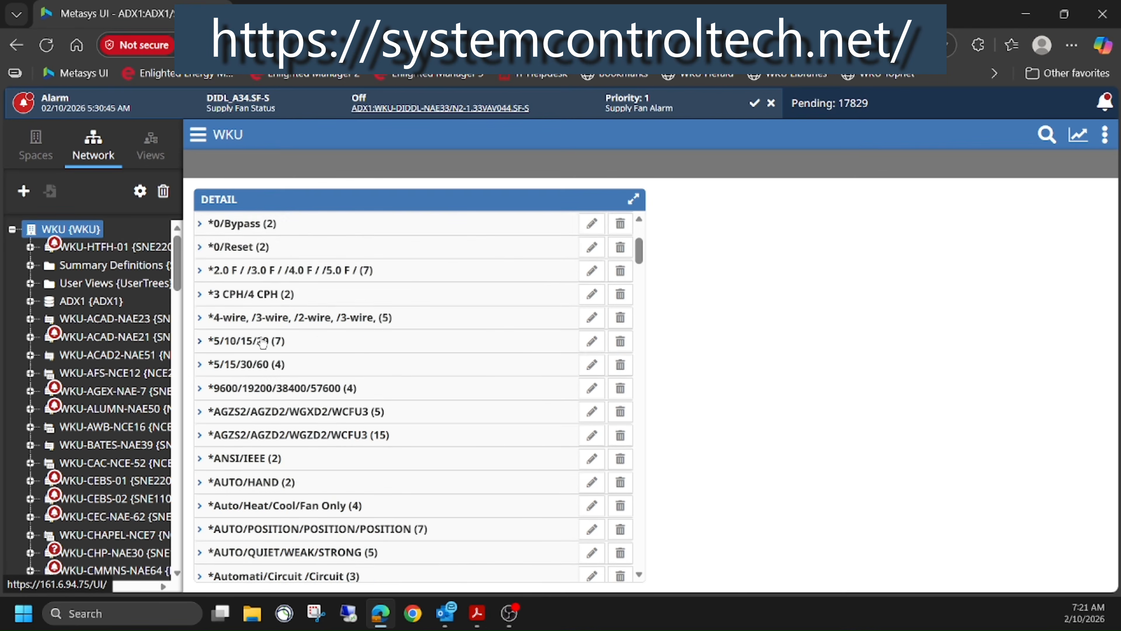
scroll(263, 342, down, 15)
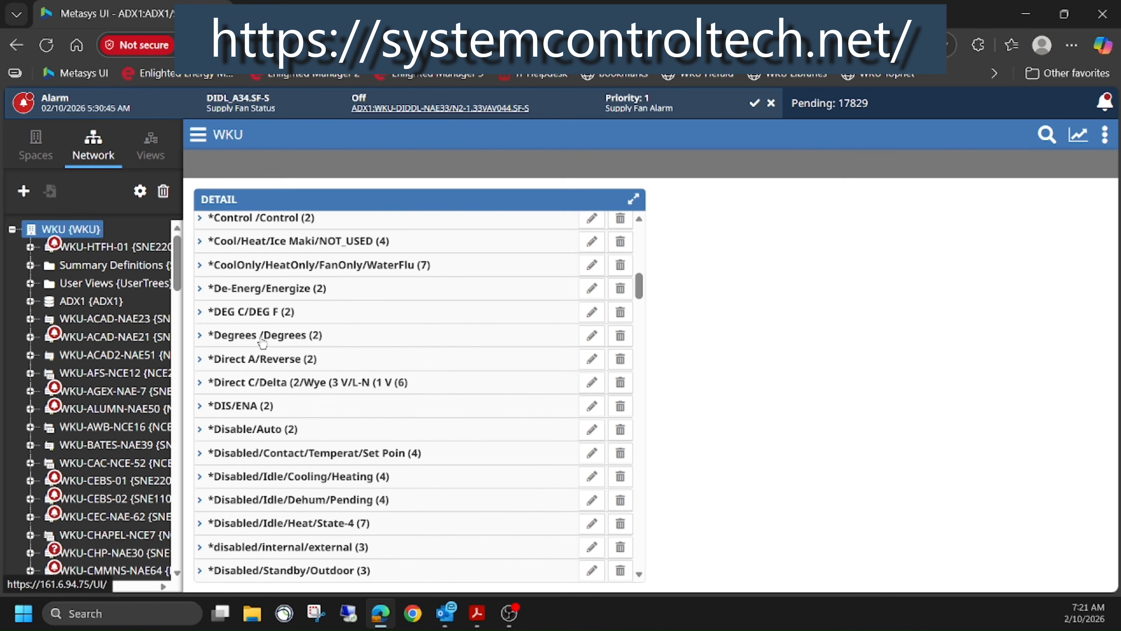
scroll(263, 342, down, 5)
scroll(263, 342, up, 20)
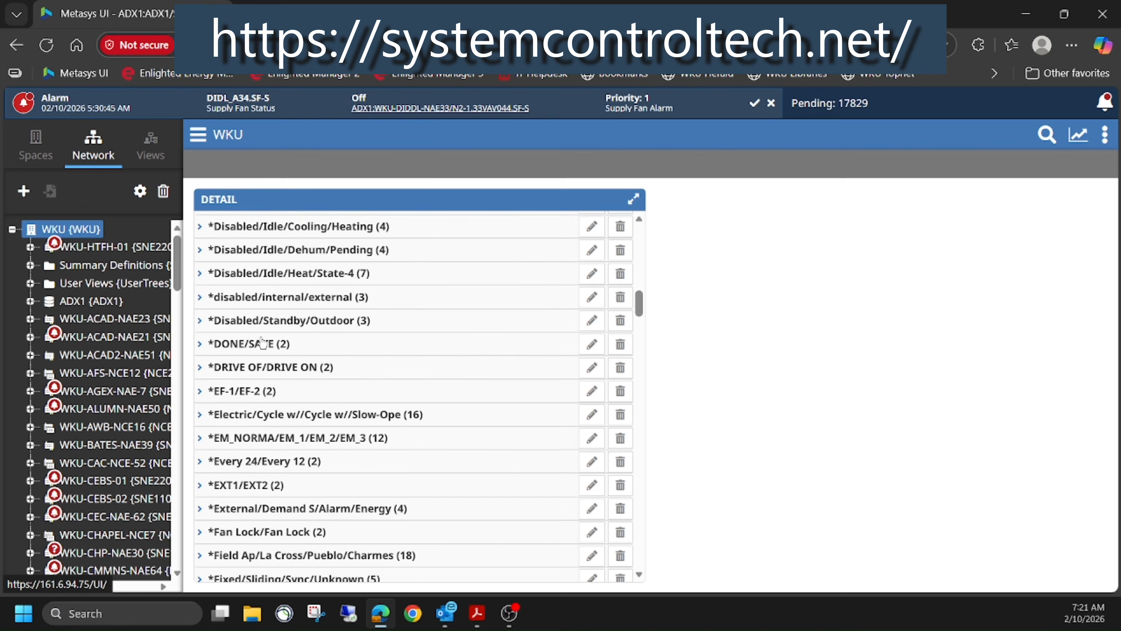
scroll(263, 342, up, 6)
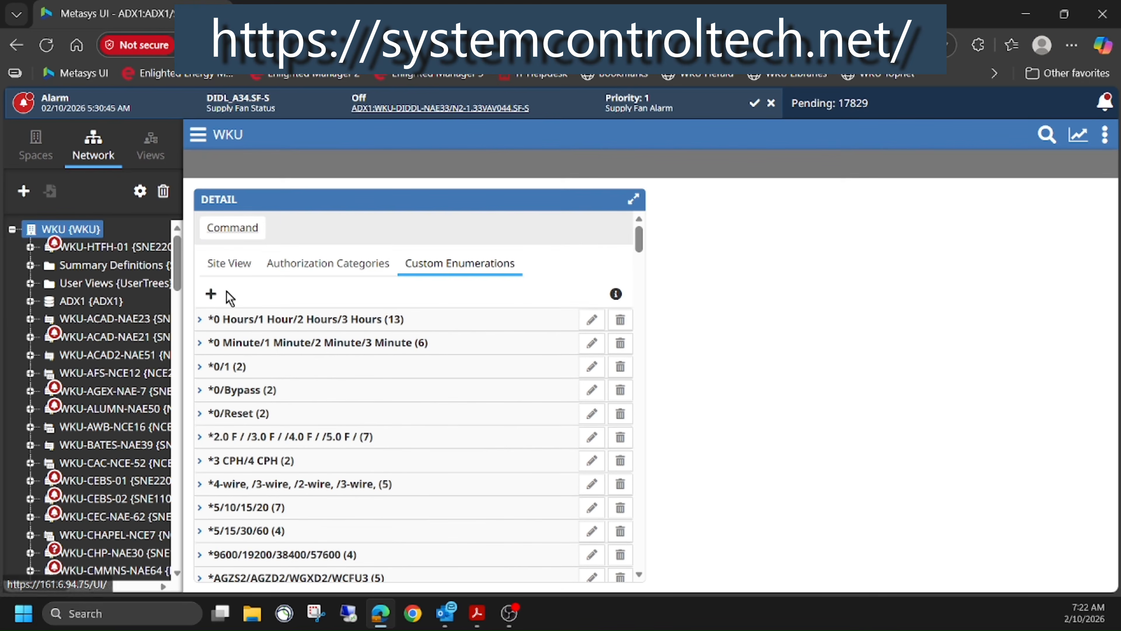
Add a new custom enumeration and name it CEC RTU.
click(210, 295)
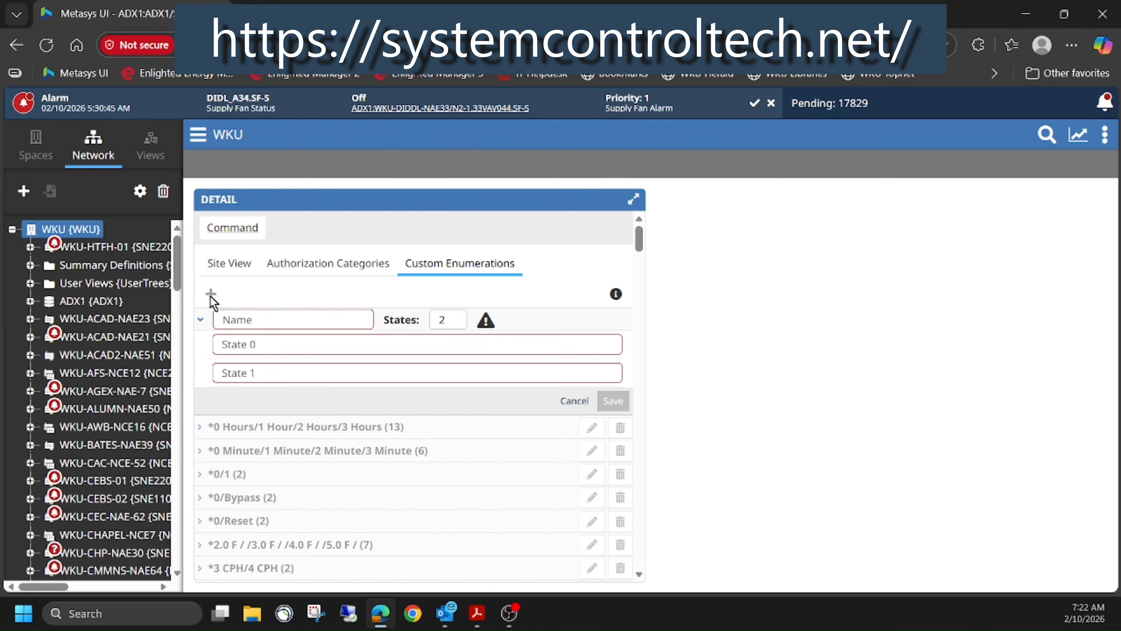
click(251, 318)
text(c)
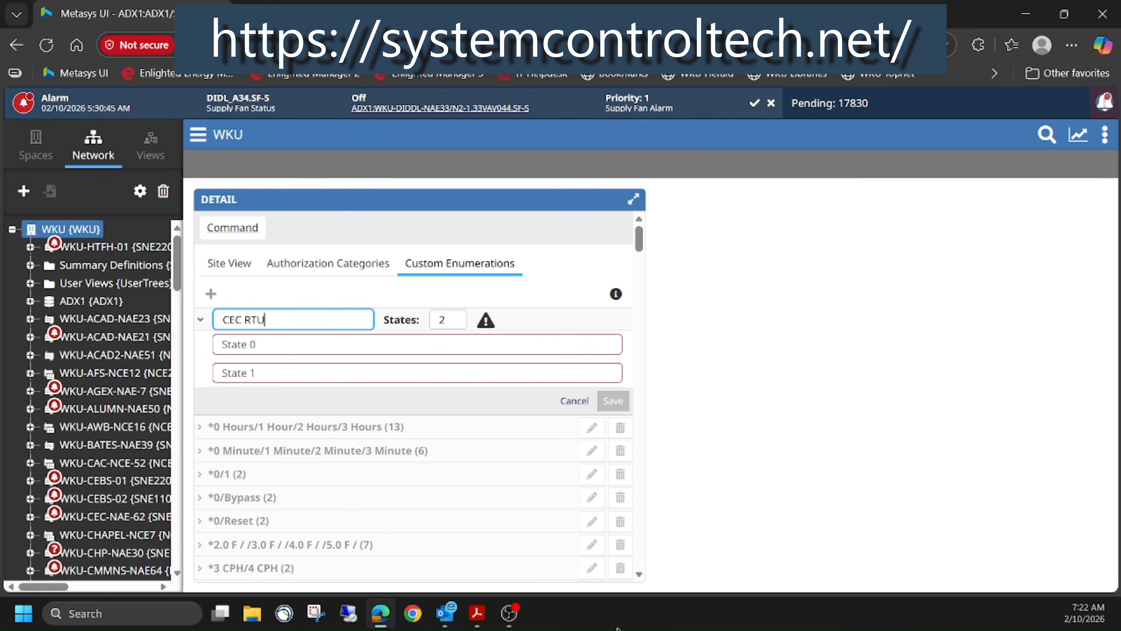
Check the VCCX Control Status entries in the Acrobat PDF, and set the CEC RTU enumeration's number of states to 13 in Metasys.
click(484, 622)
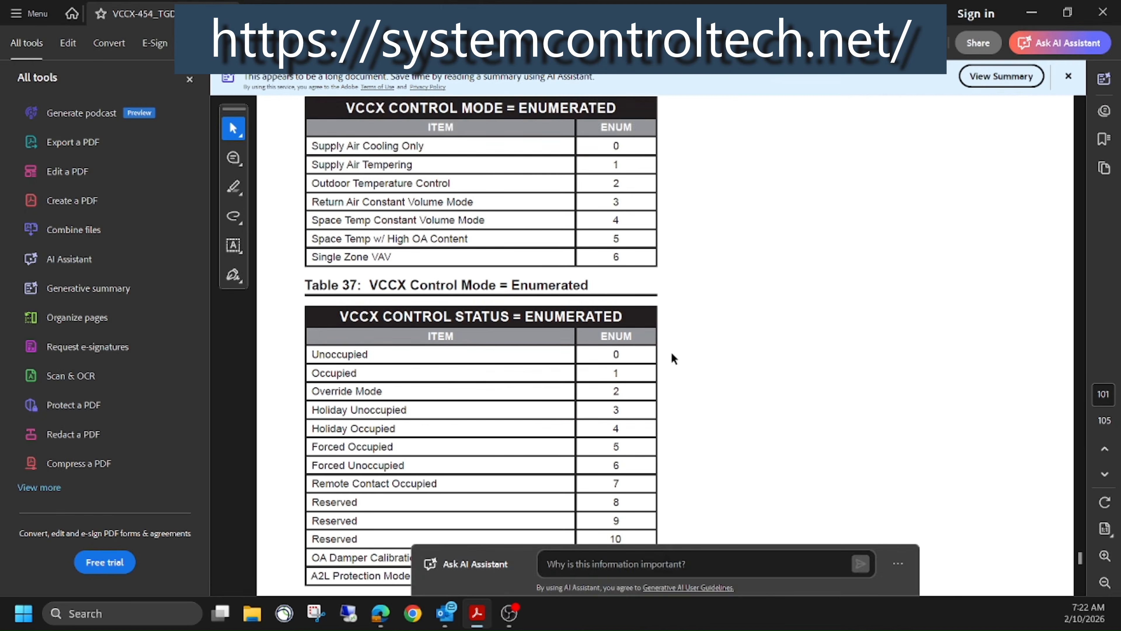
scroll(672, 358, down, 1)
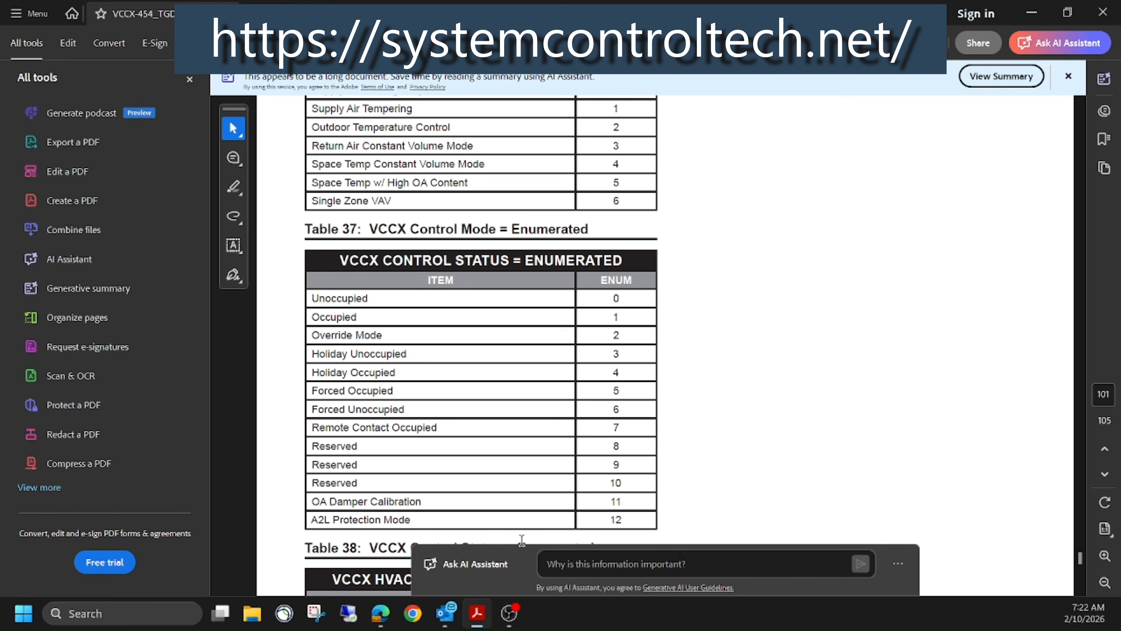
click(380, 613)
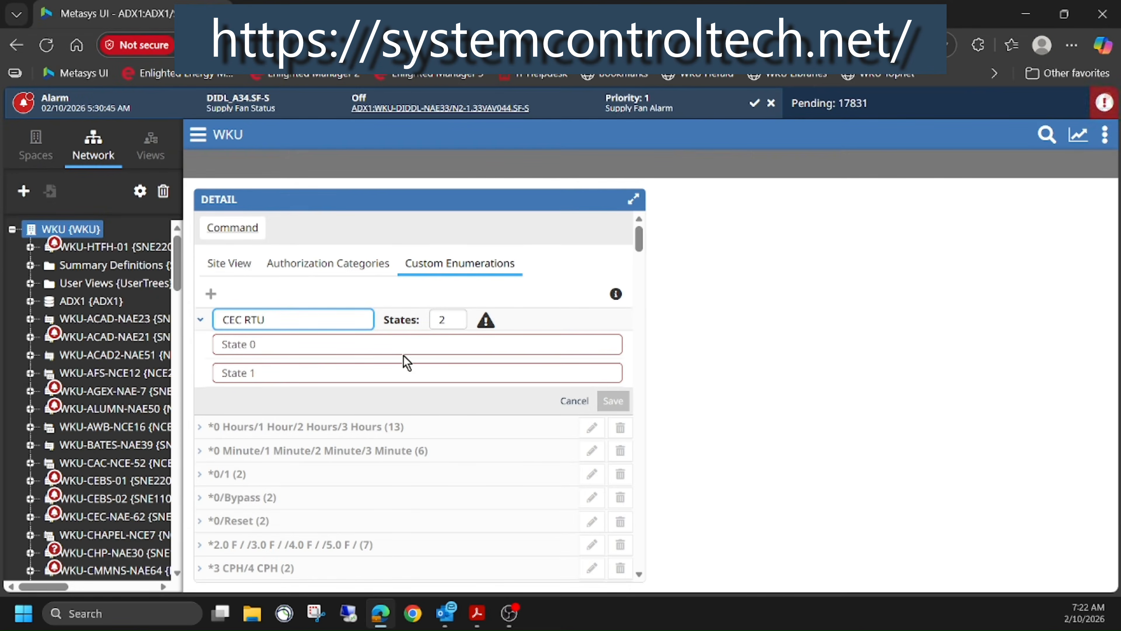
double_click(439, 319)
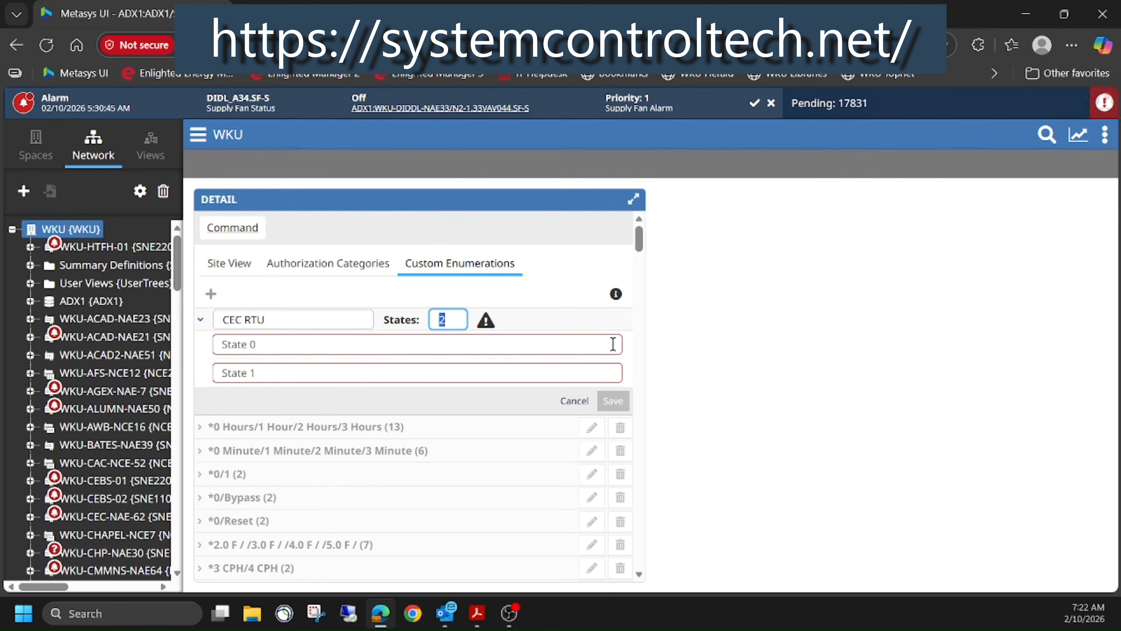
text(13)
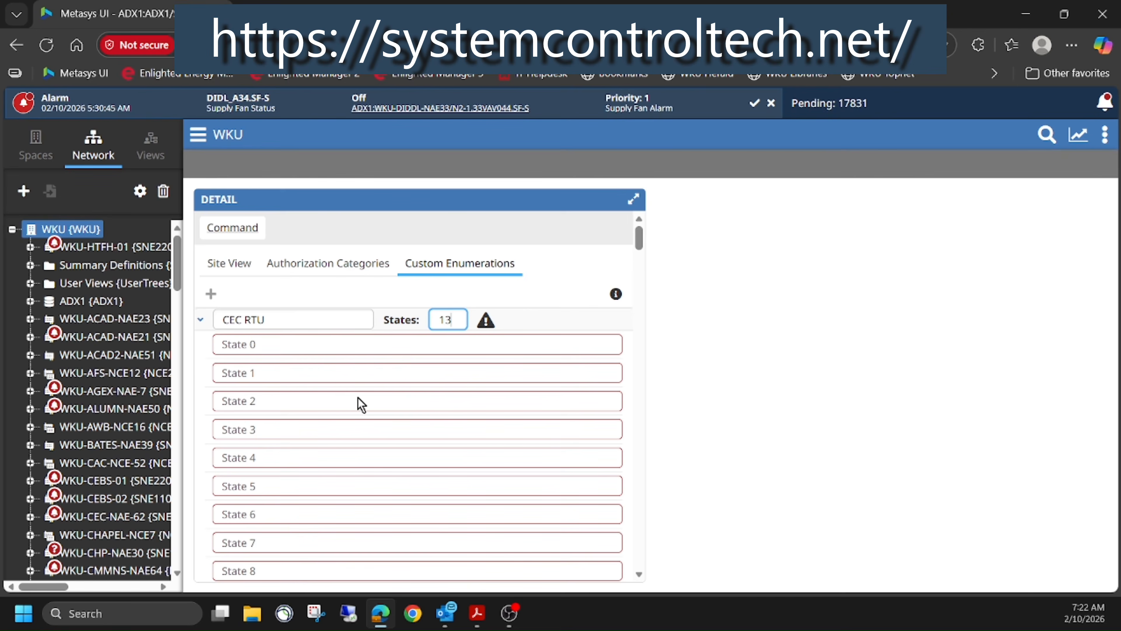
Arrange the Acrobat PDF window beside the Metasys state fields, with the tools pane closed and the VCCX Control Status table at 150% zoom.
click(477, 613)
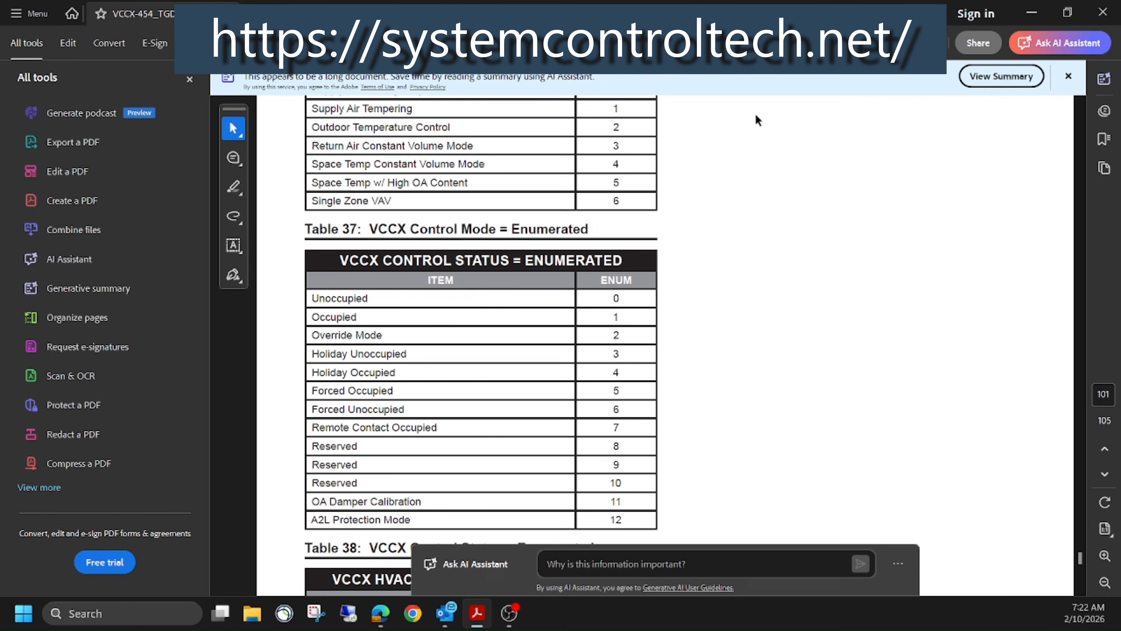
click(1068, 12)
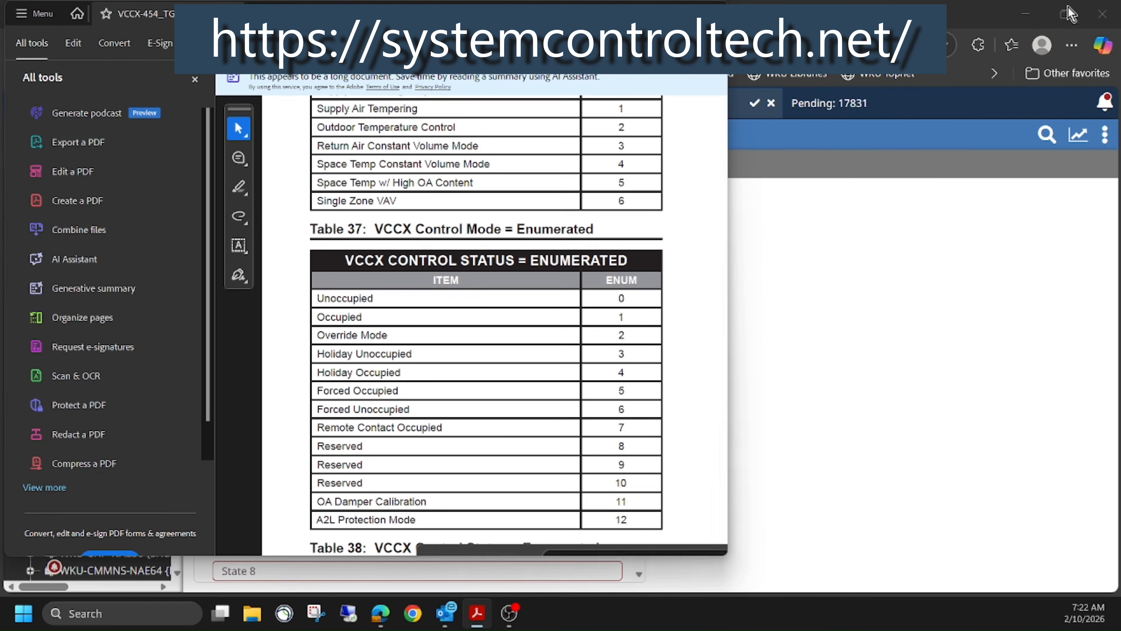
drag(441, 13, 801, 48)
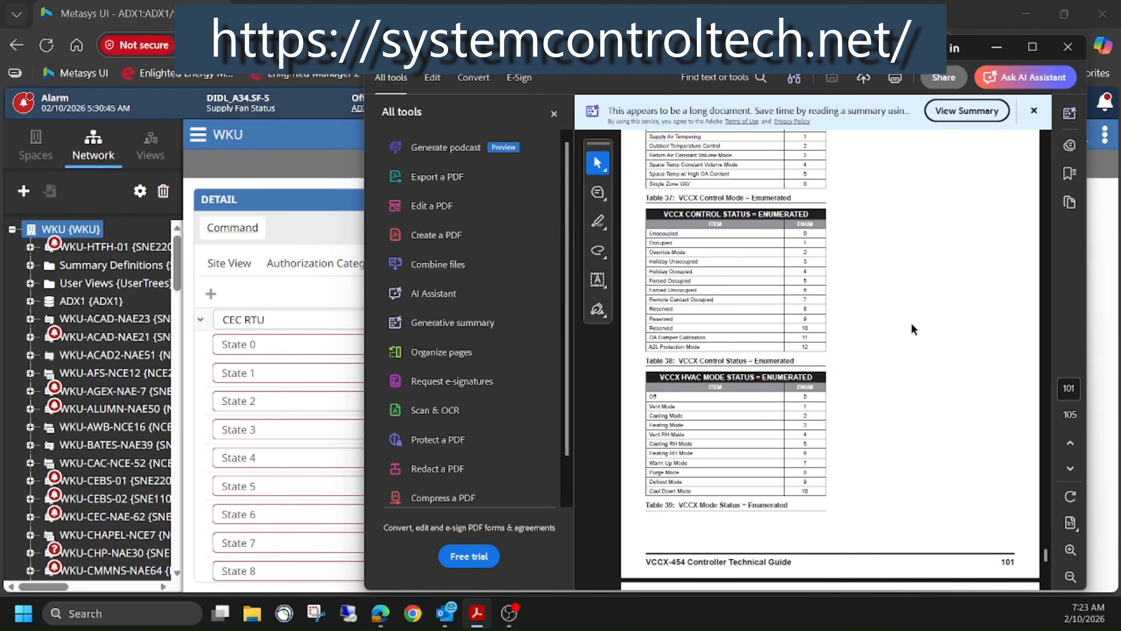
click(554, 114)
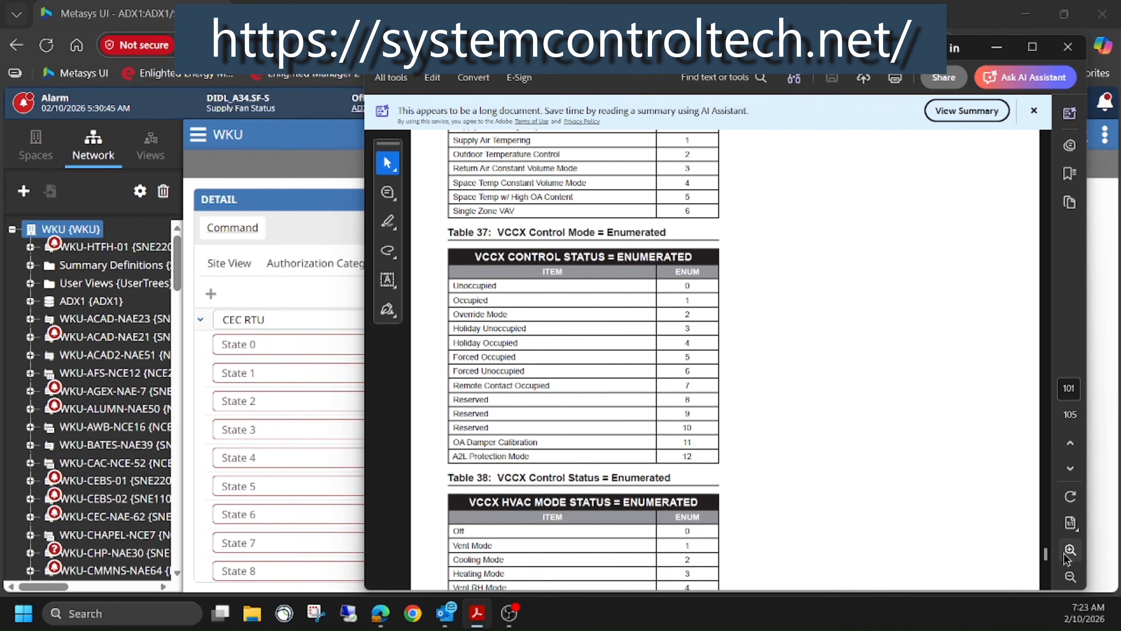
click(1068, 552)
click(1069, 551)
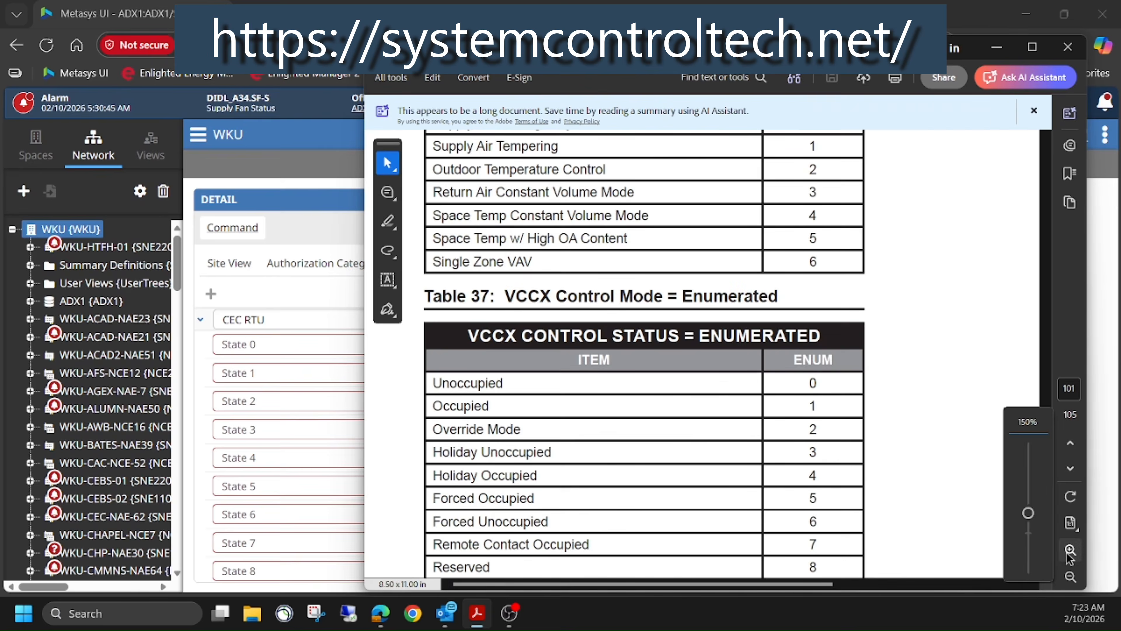
scroll(751, 398, down, 1)
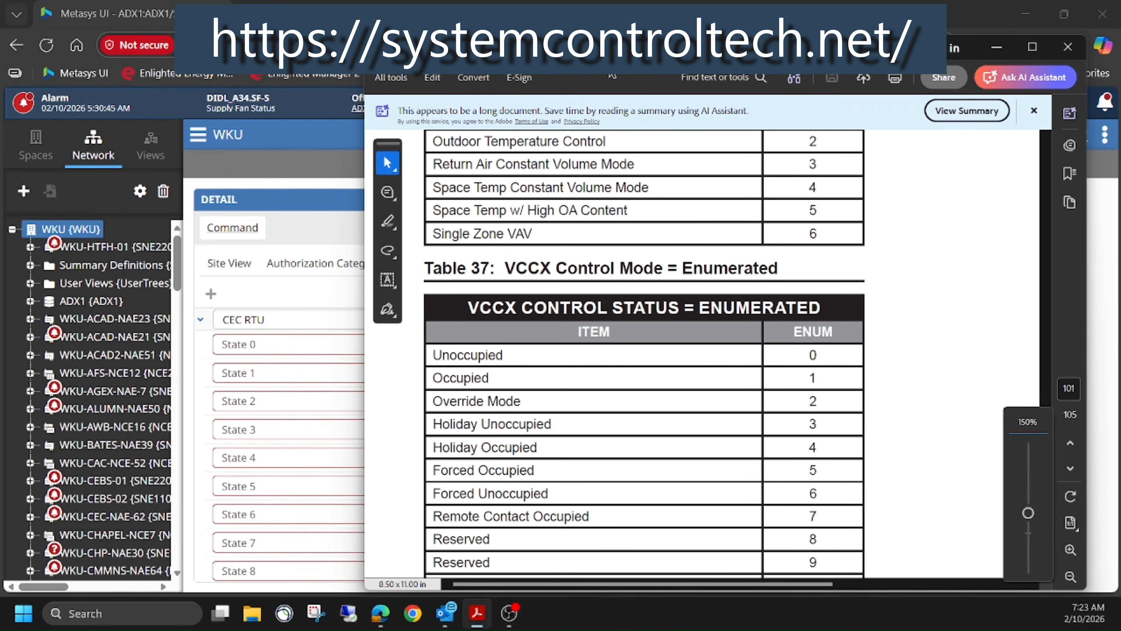
drag(617, 51, 635, 46)
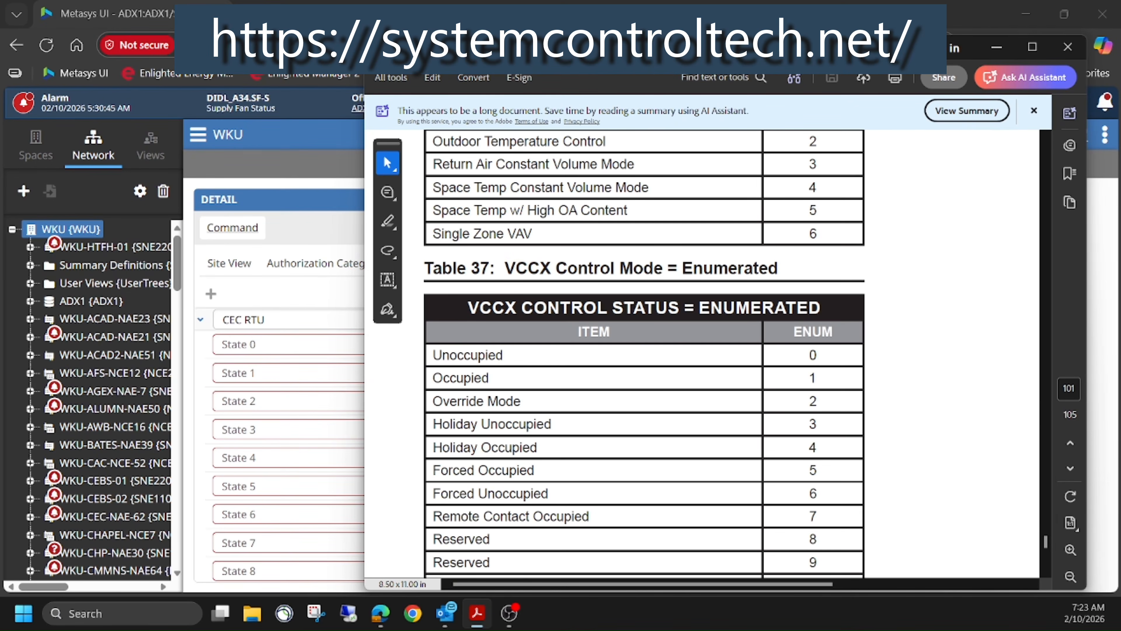
drag(671, 47, 702, 37)
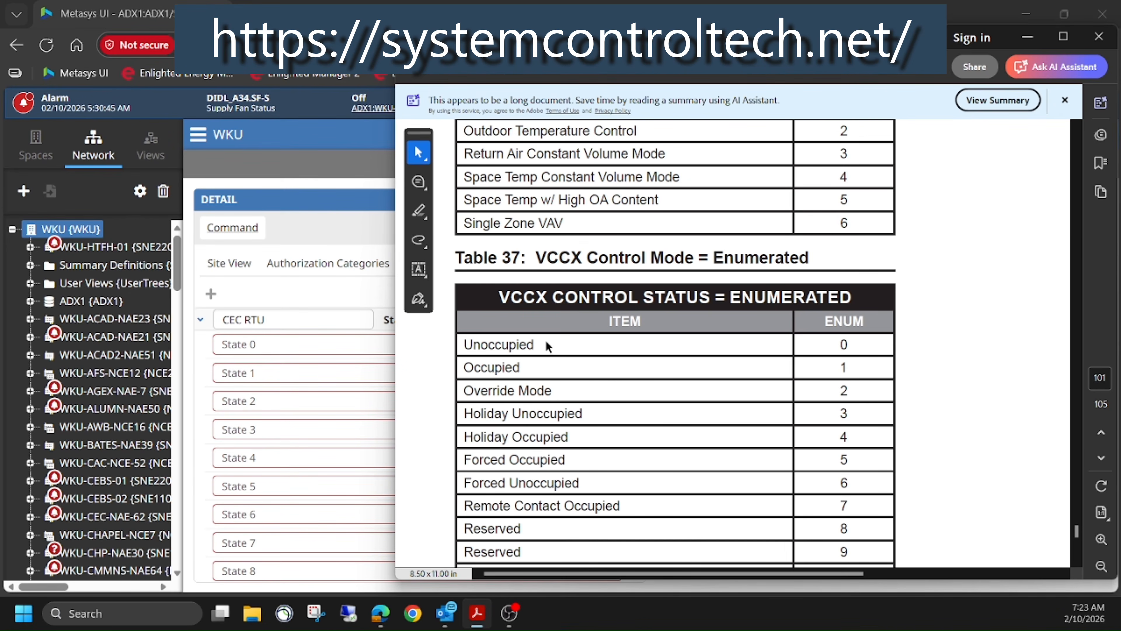
Copy "Unoccupied" from the PDF's VCCX Control Status table into State 0 of the CEC RTU enumeration.
double_click(492, 348)
right_click(491, 348)
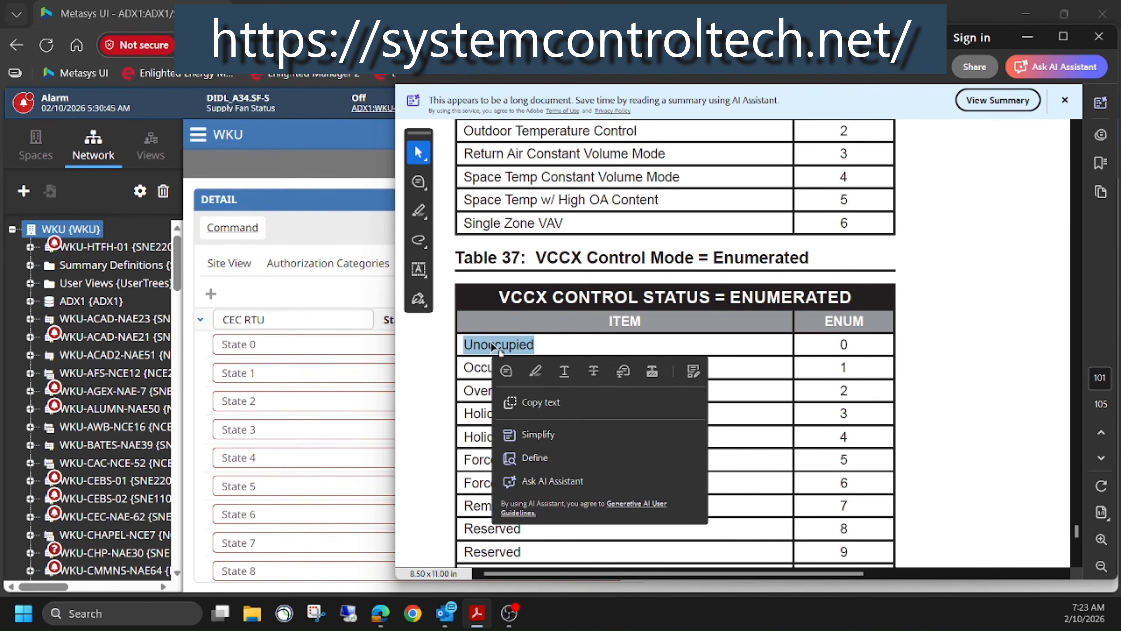
key(ctrl+c)
click(277, 346)
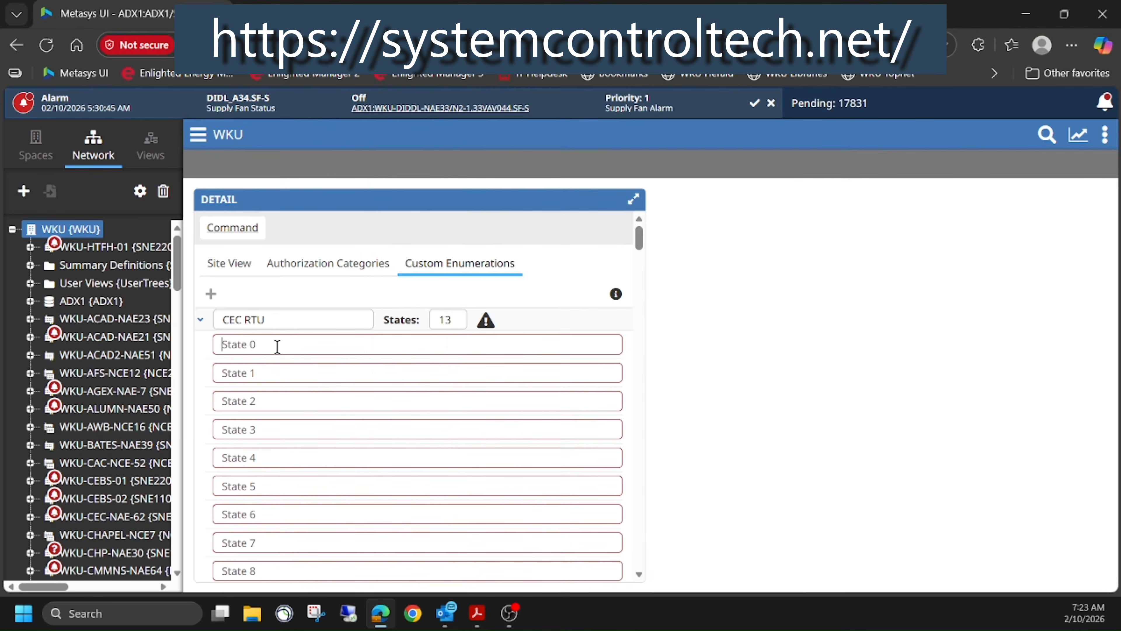
click(277, 346)
key(ctrl+v)
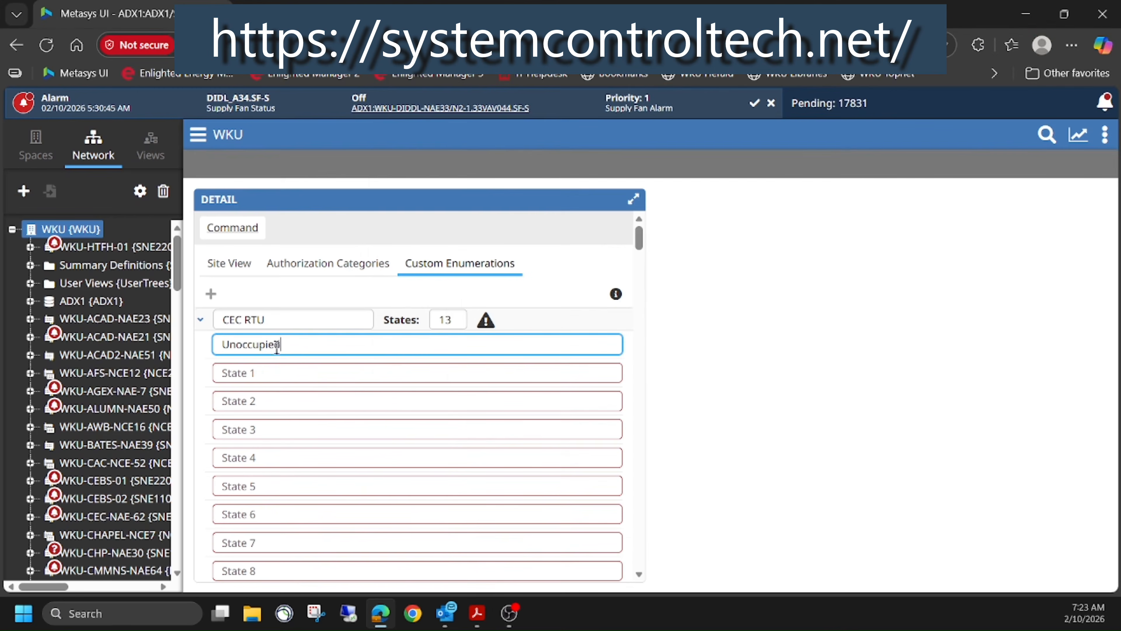
Copy "Occupied" from the PDF's VCCX Control Status table into State 1 of the CEC RTU enumeration.
key(alt+Tab)
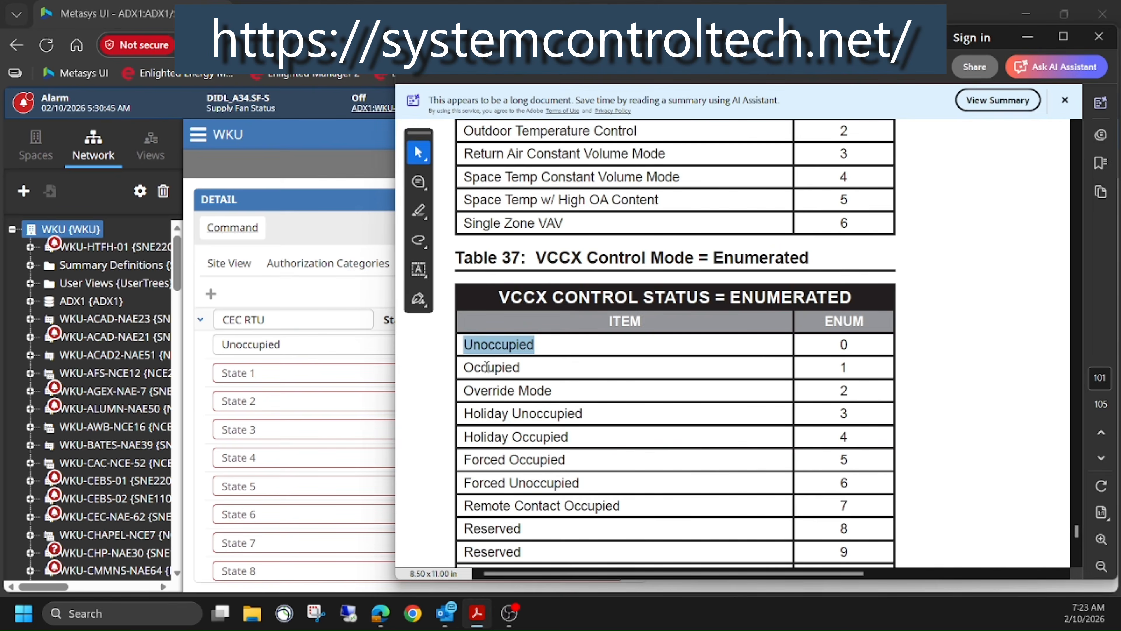
double_click(487, 367)
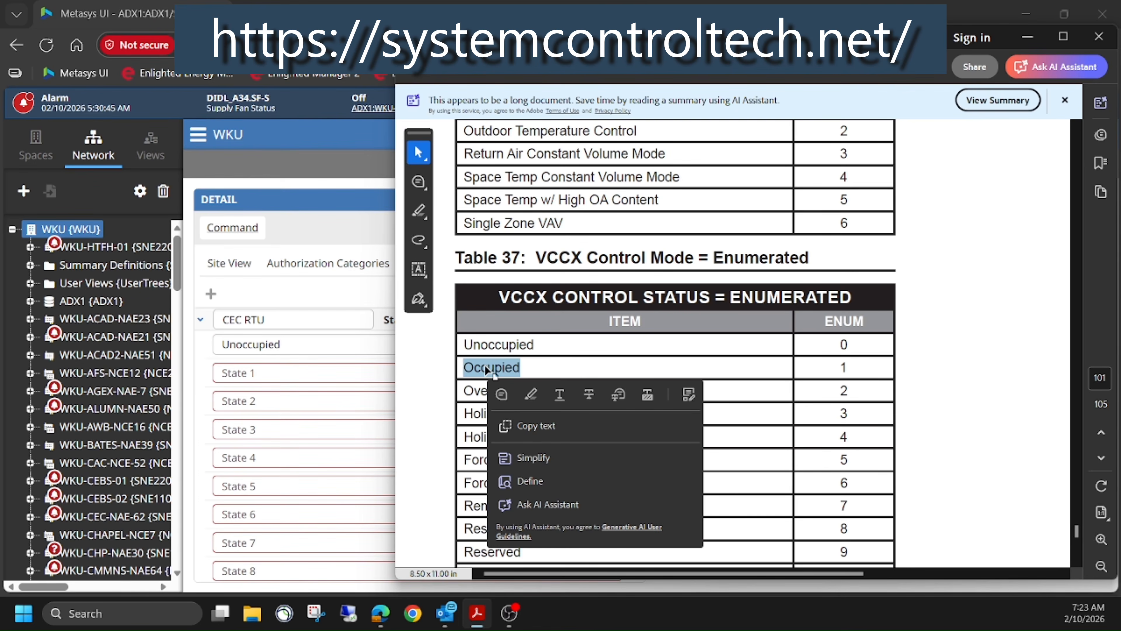
key(ctrl+c)
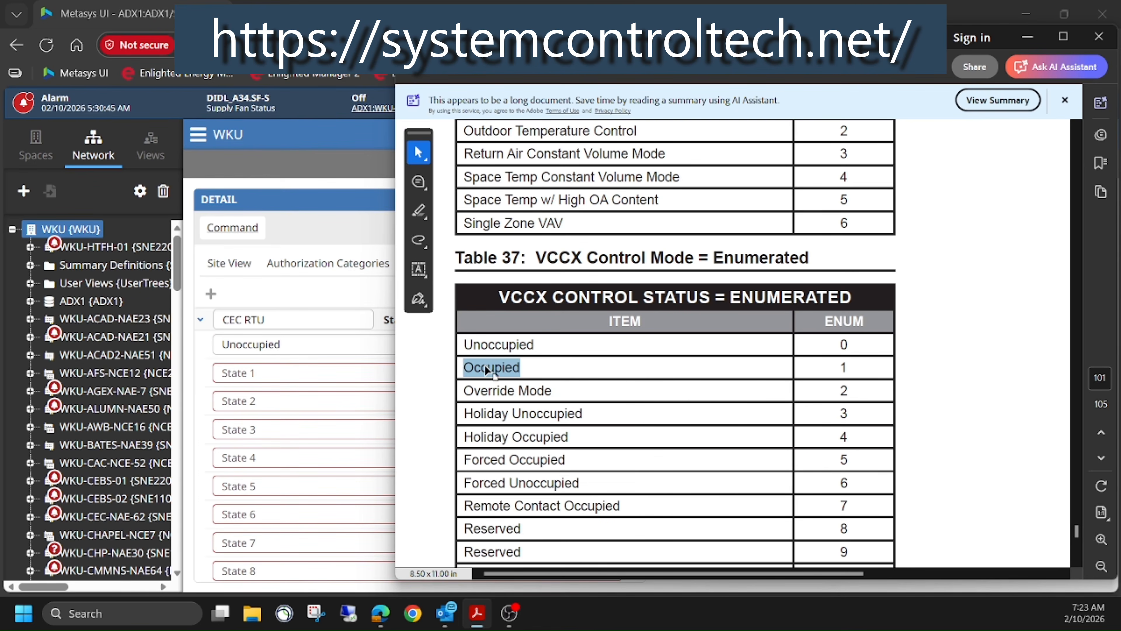
click(267, 376)
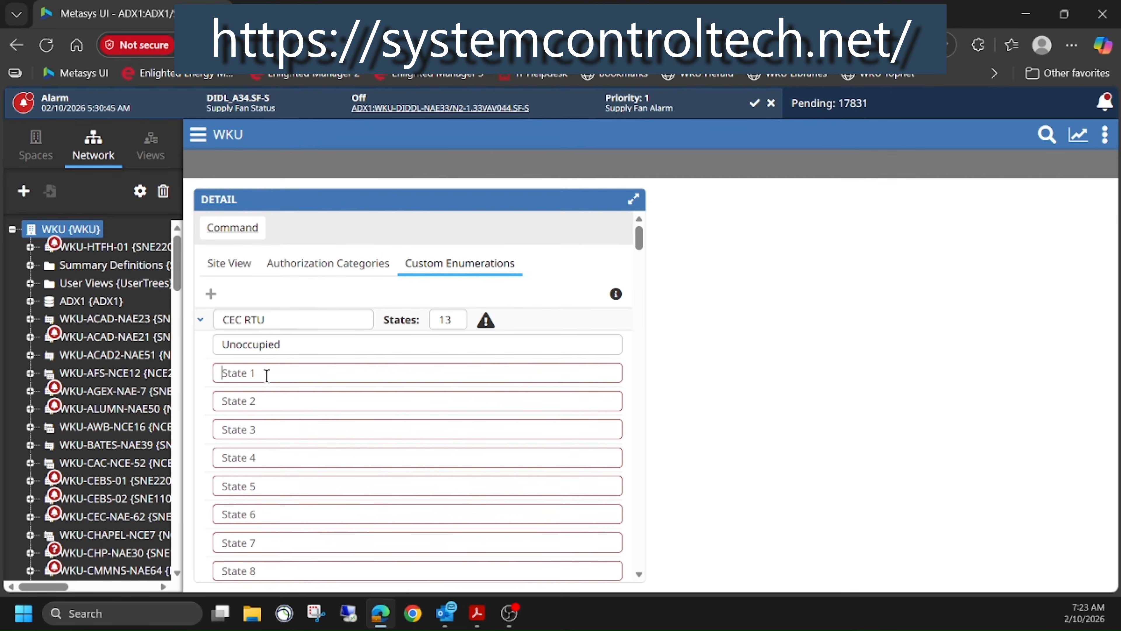
text(Occupied)
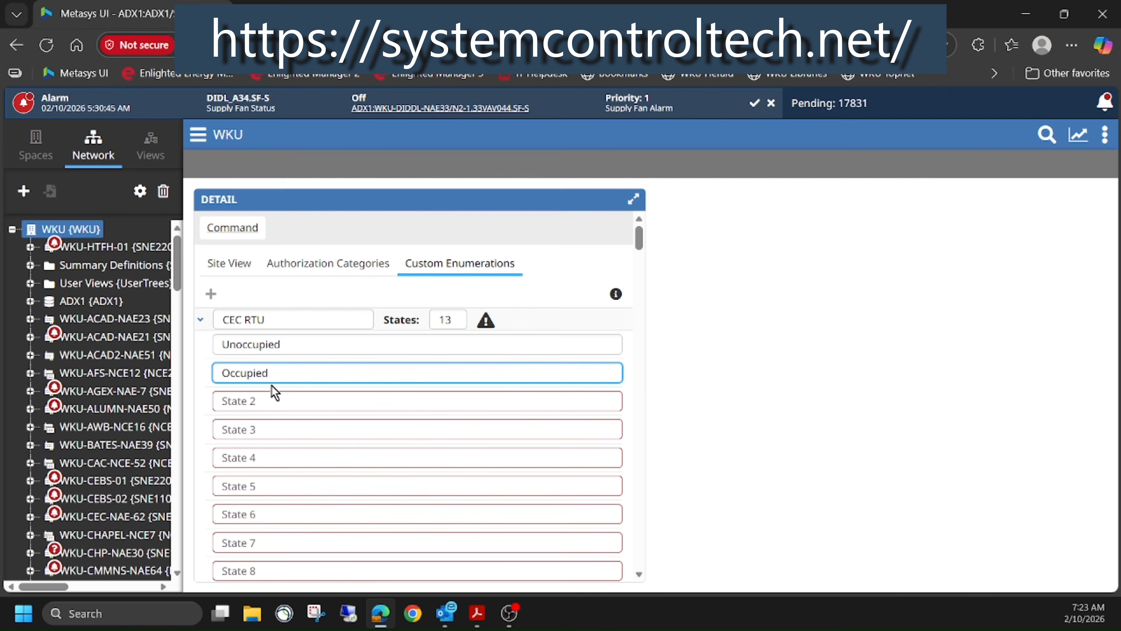
Copy the "Override Mode 2" row from the PDF's VCCX Control Status table into State 2 of the CEC RTU enumeration.
key(alt+Tab)
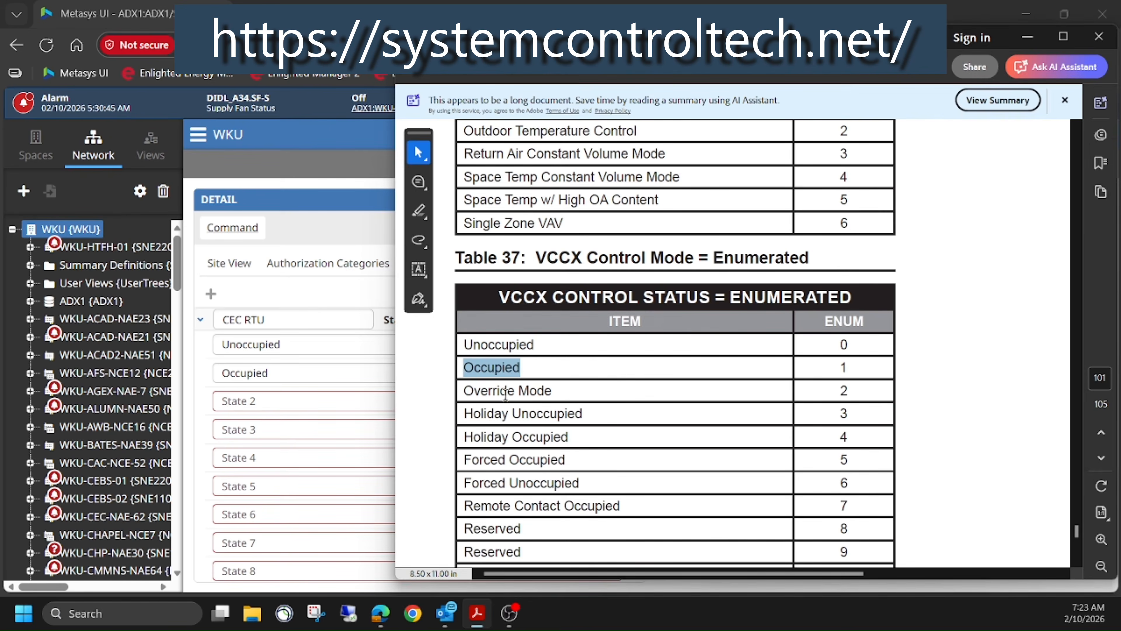
triple_click(506, 393)
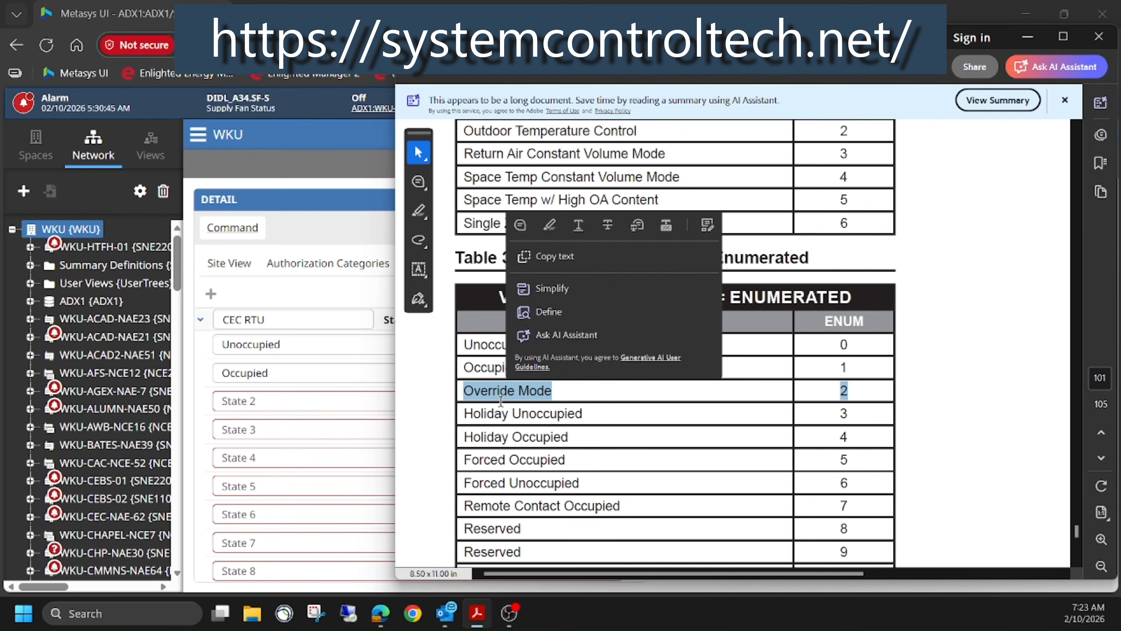
key(ctrl+c)
click(290, 400)
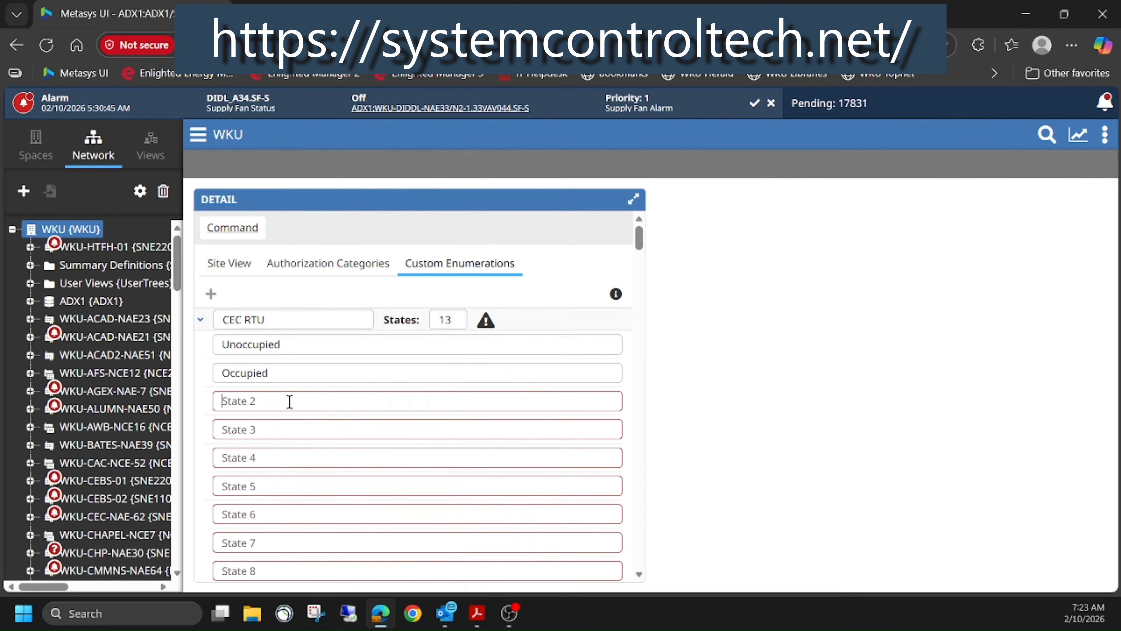
key(ctrl+v)
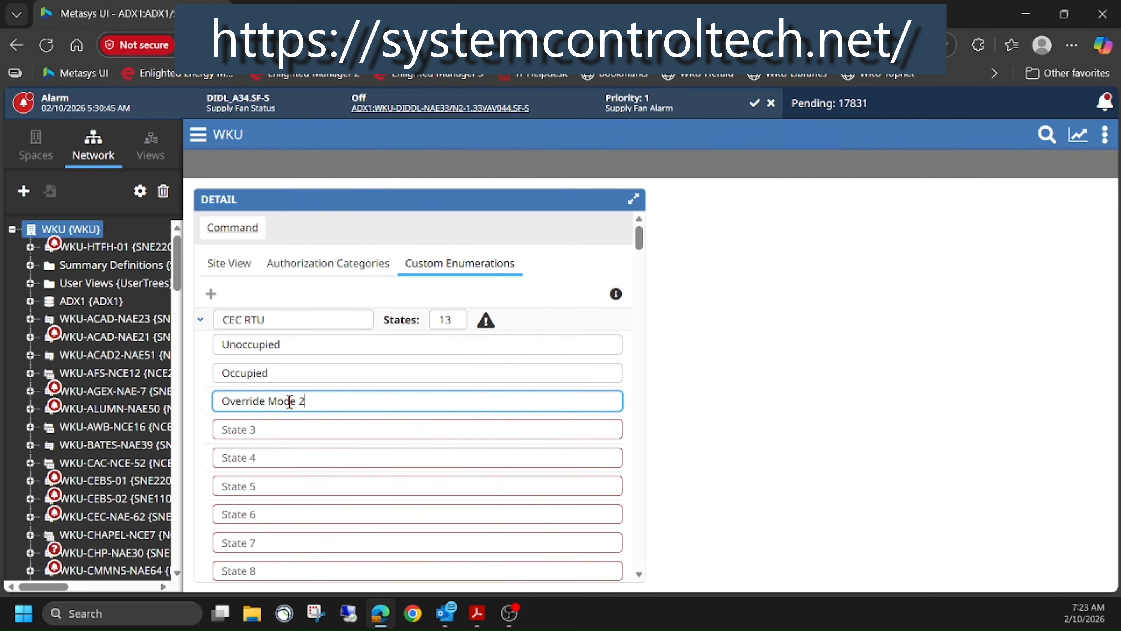
Copy the "Holiday Unoccupied 3" row from the PDF's VCCX Control Status table into State 3 of the CEC RTU enumeration.
click(285, 431)
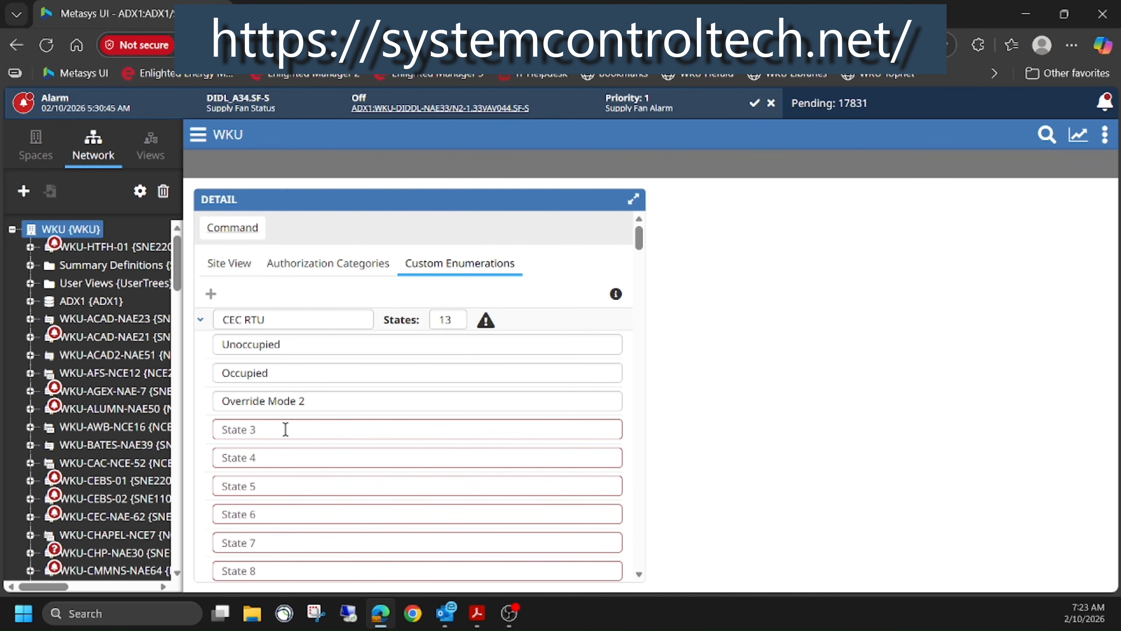
key(alt+Tab)
click(483, 414)
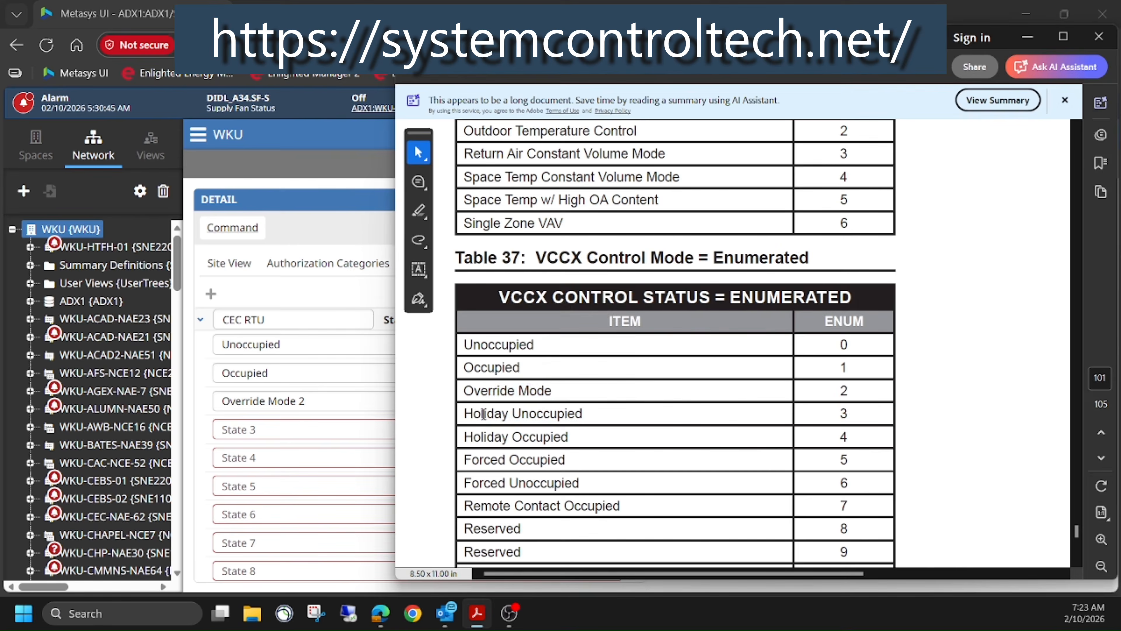
triple_click(483, 414)
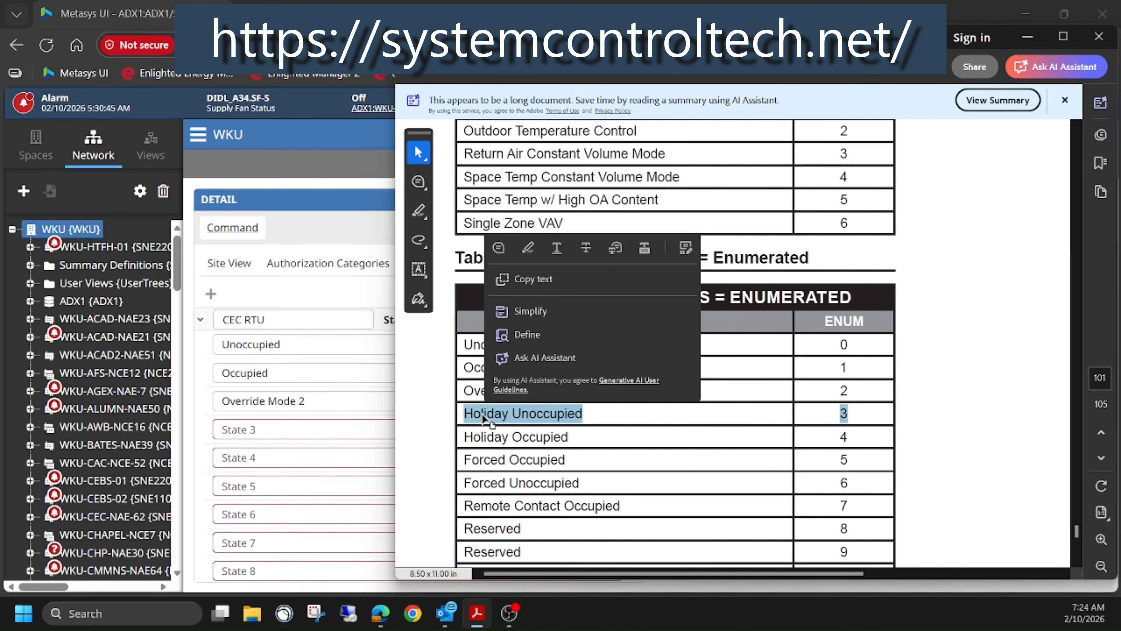
key(ctrl+c)
click(325, 426)
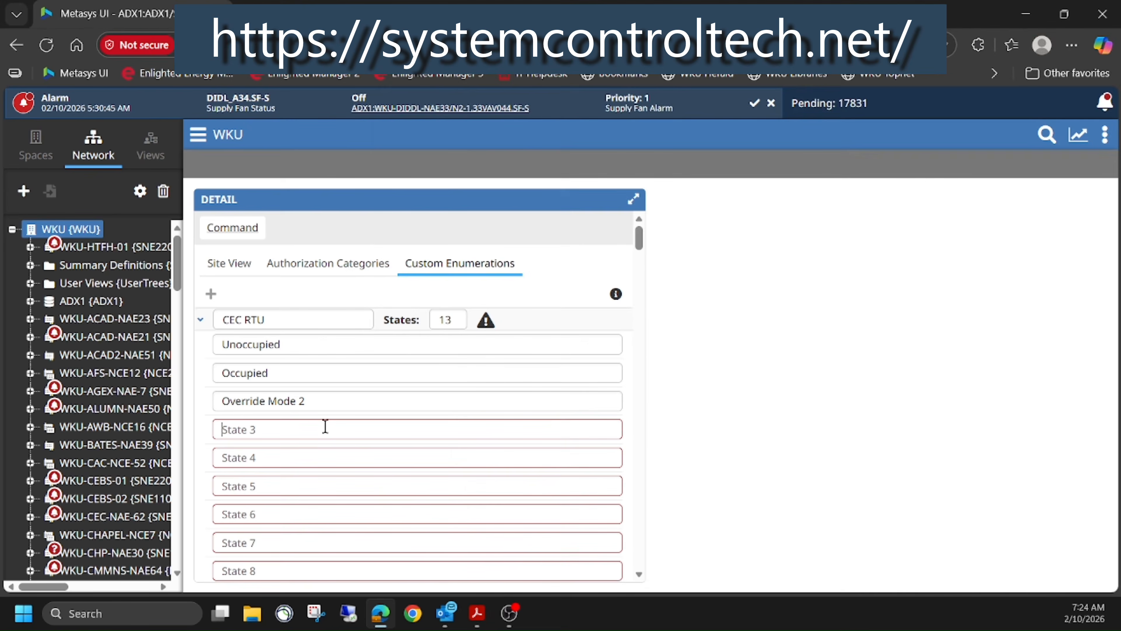
key(ctrl+v)
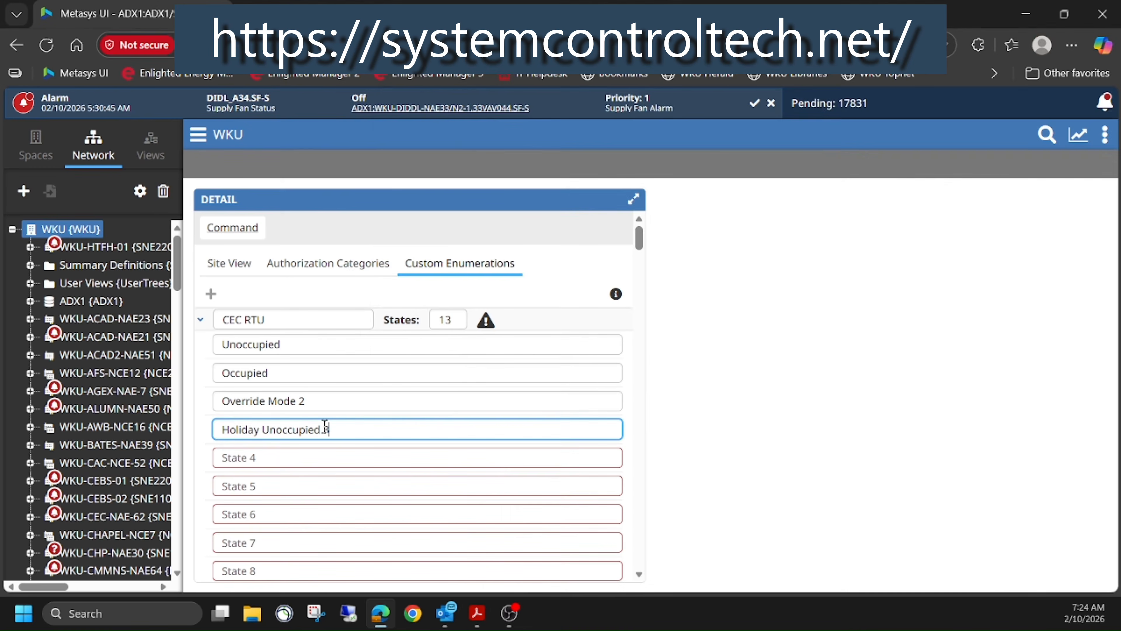
Copy the "Holiday Occupied" row from the PDF's VCCX Control Status table for State 4 of the CEC RTU enumeration.
click(509, 614)
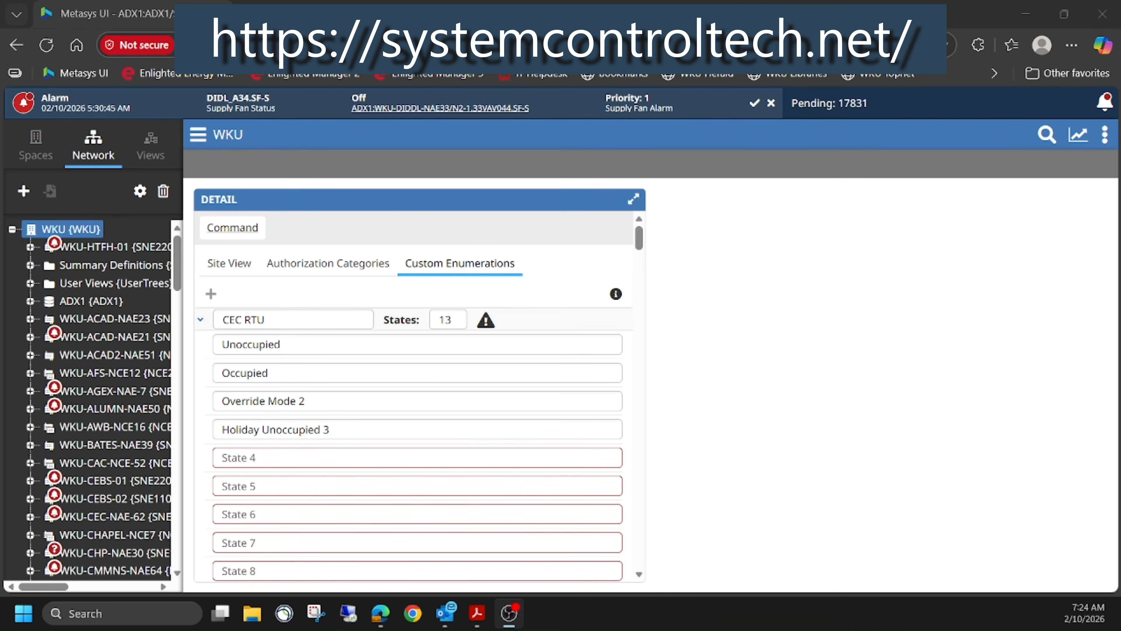
click(478, 621)
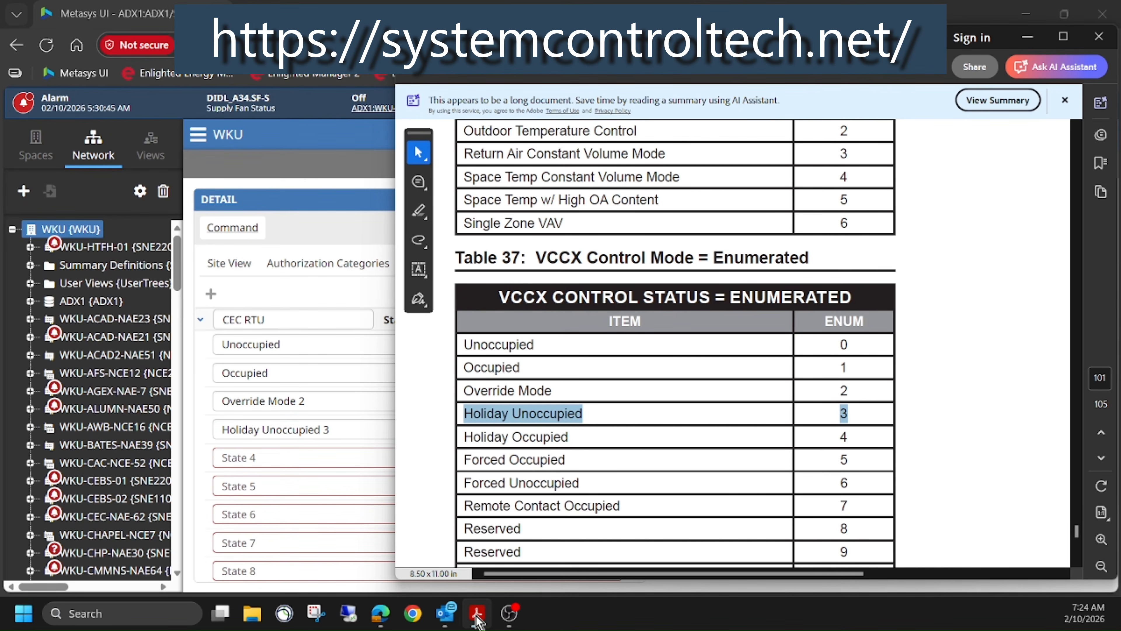
triple_click(544, 437)
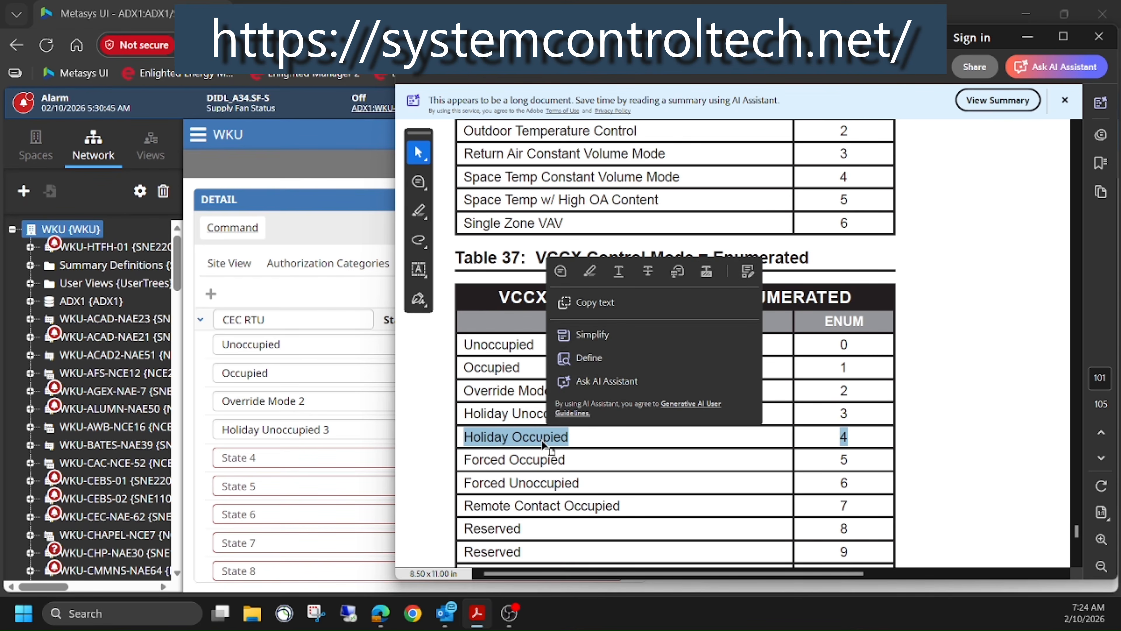
key(ctrl+c)
click(255, 457)
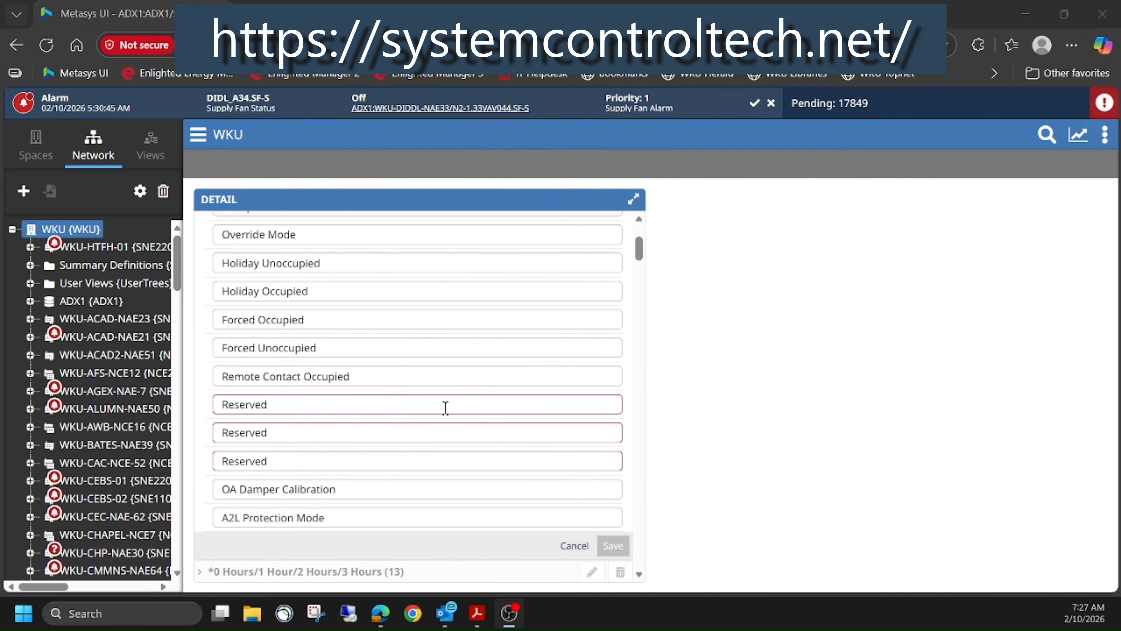
Rename the three duplicate Reserved states as Reserved 8, Reserved 9 and Reserved 10 to match the PDF, and save the CEC RTU enumeration.
scroll(445, 408, up, 5)
scroll(294, 362, down, 5)
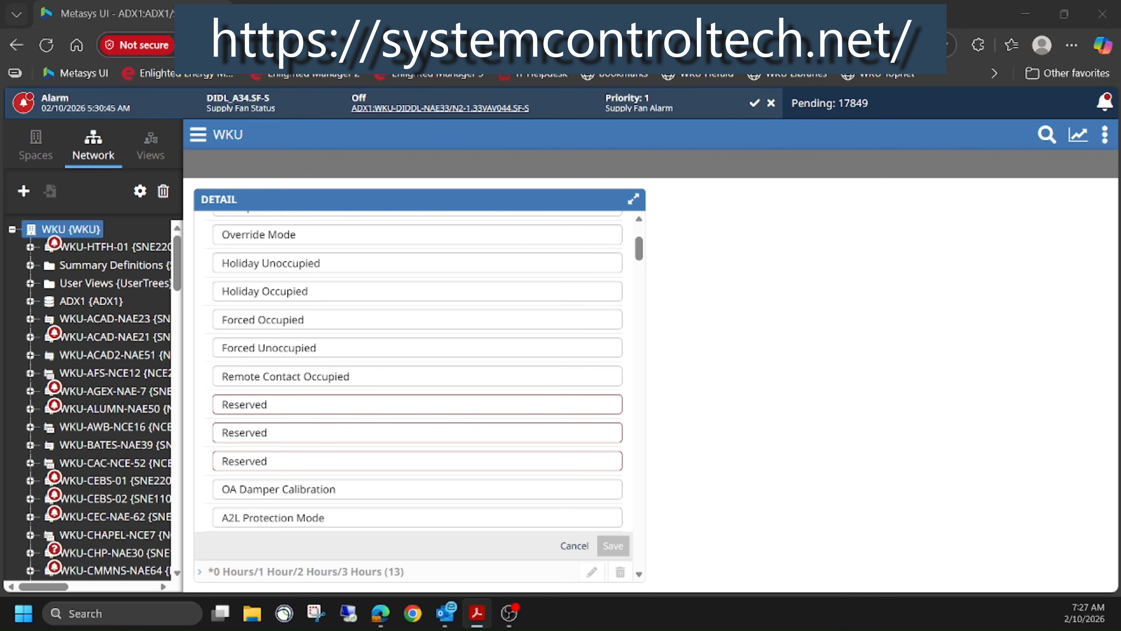
click(371, 403)
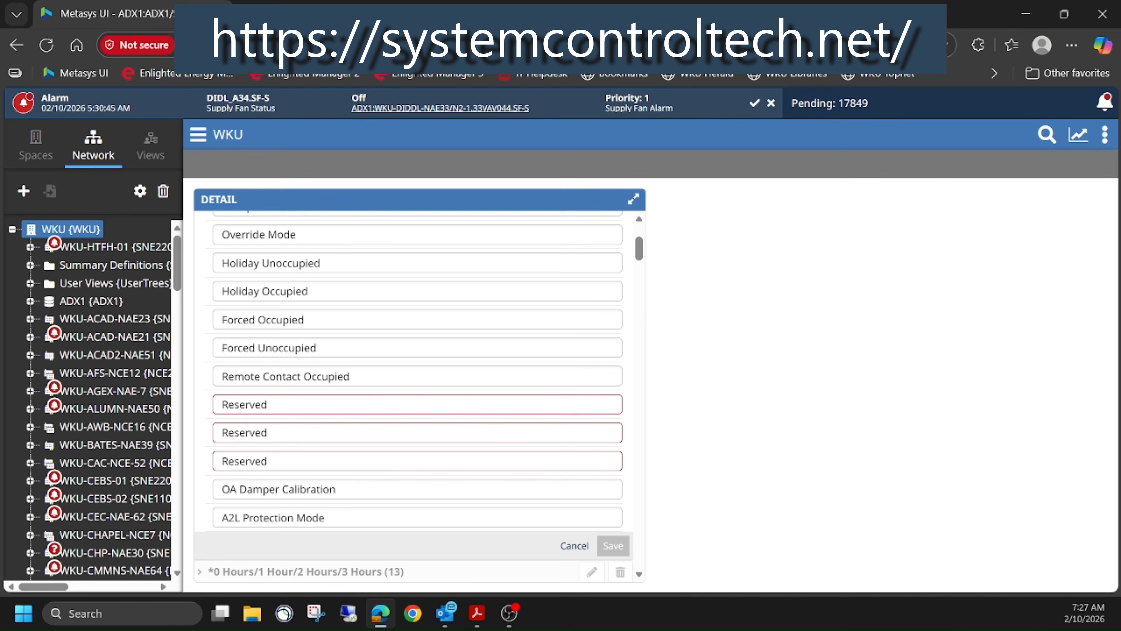
drag(0, 62, 752, 42)
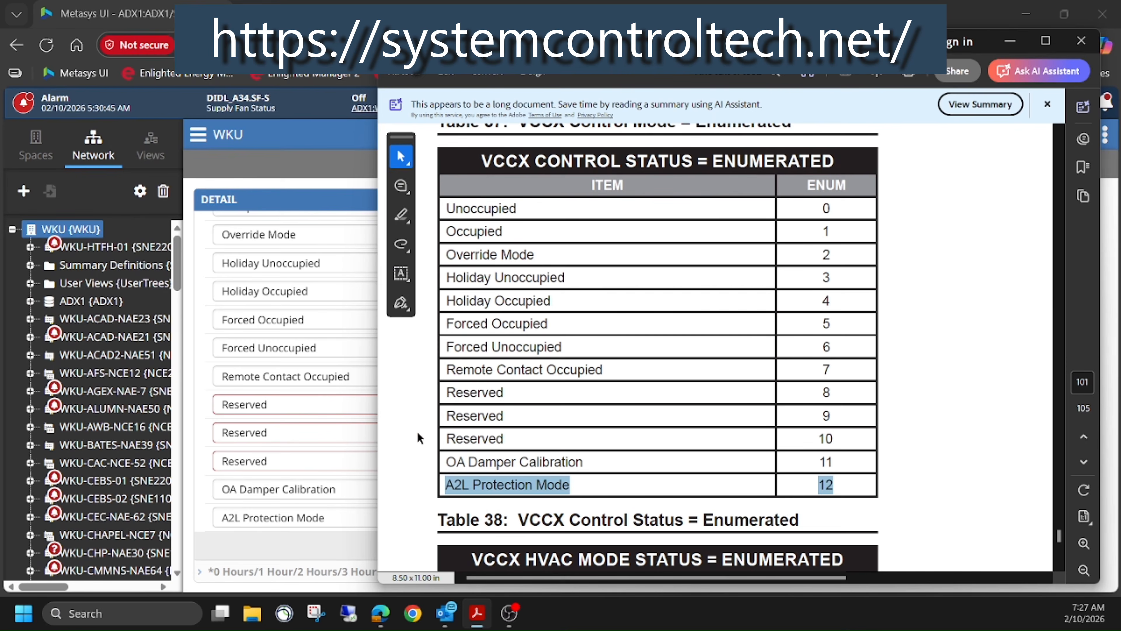
click(298, 410)
click(301, 412)
text(8)
click(300, 433)
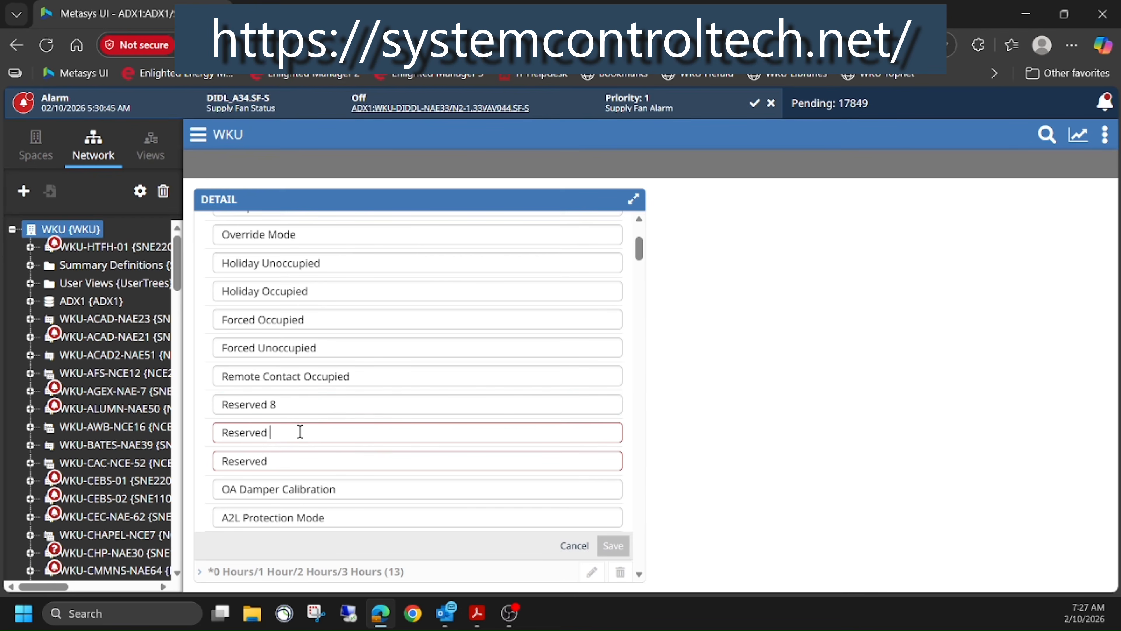
text(9)
click(298, 458)
text(10)
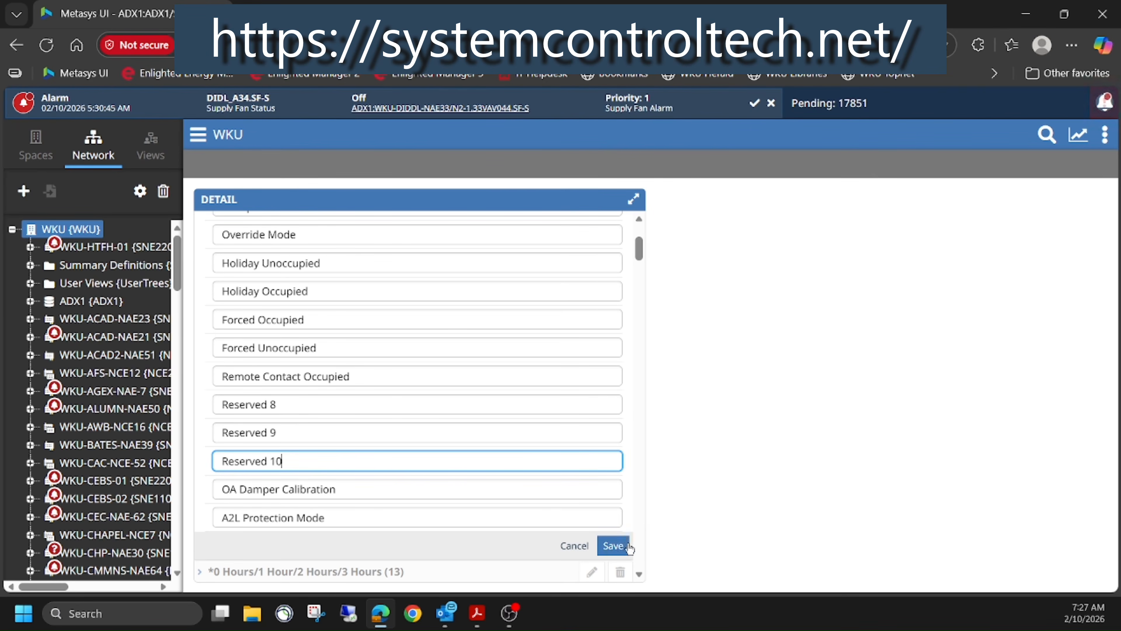
click(613, 545)
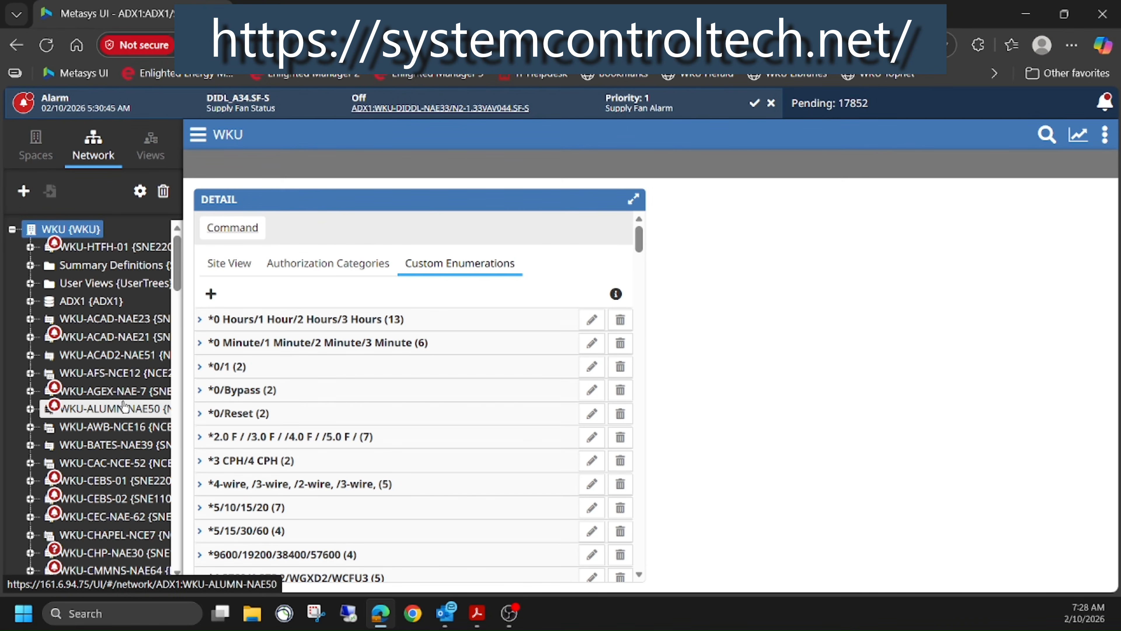
Open the RTU folder under Programming in the WKU-CEC-NAE-62 network engine.
click(30, 518)
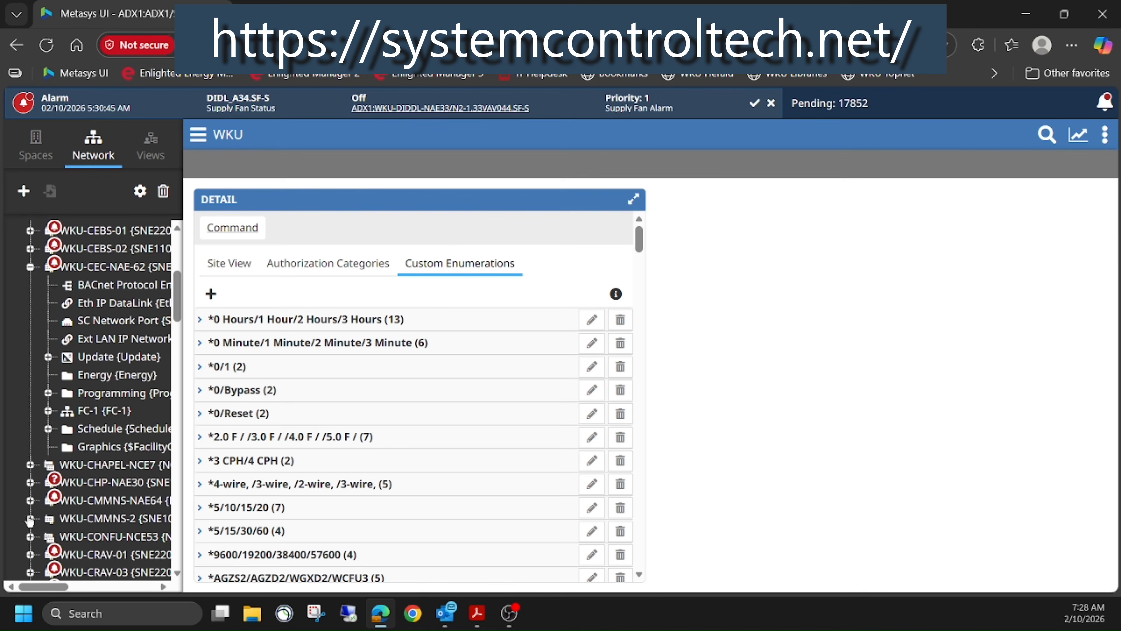
click(49, 393)
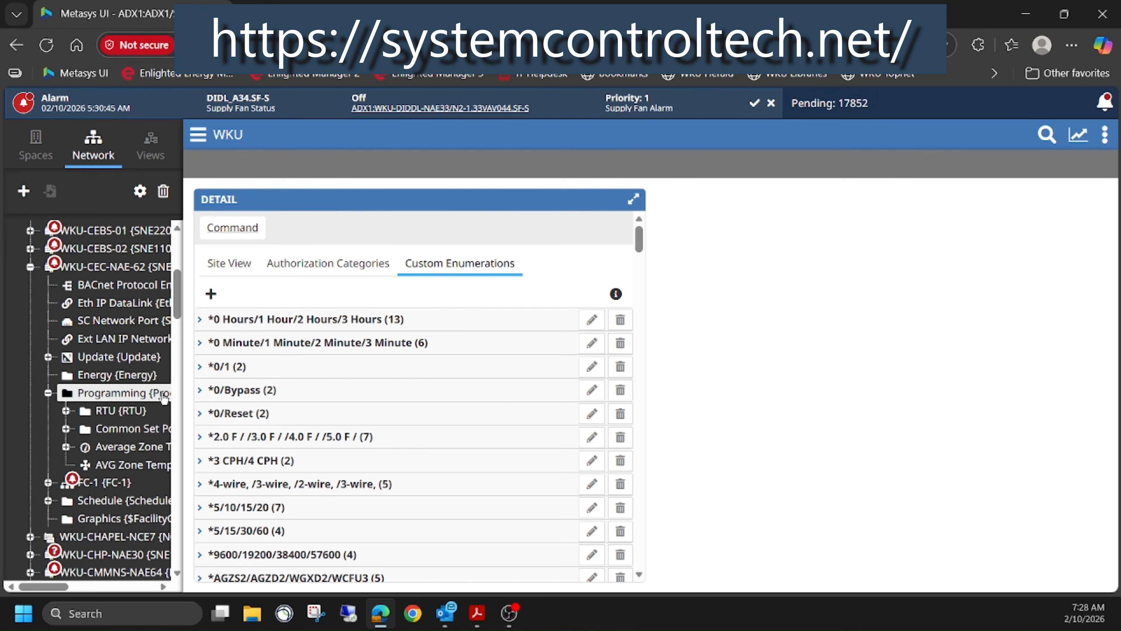
click(123, 415)
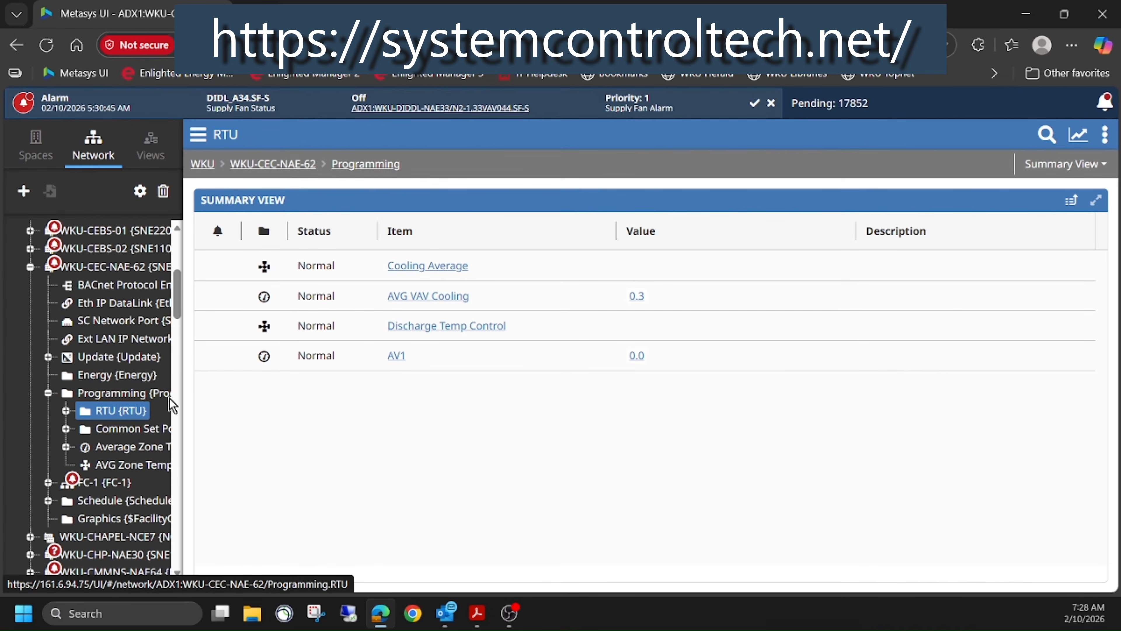
Begin creating an item in the RTU folder with general type Object and object type Folder.
click(23, 192)
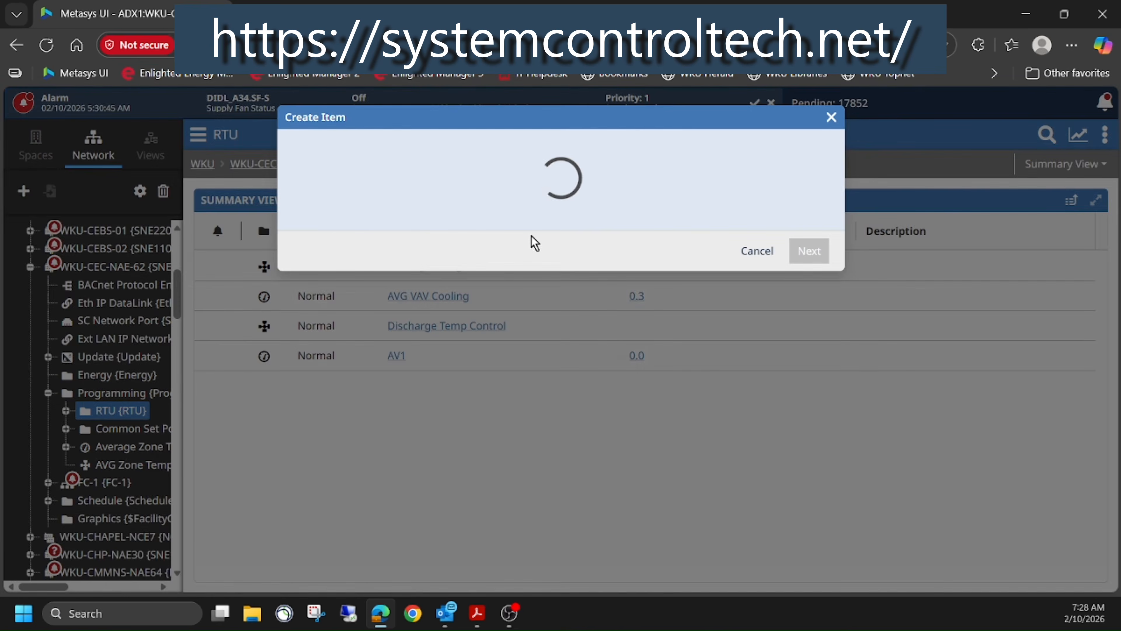
click(535, 268)
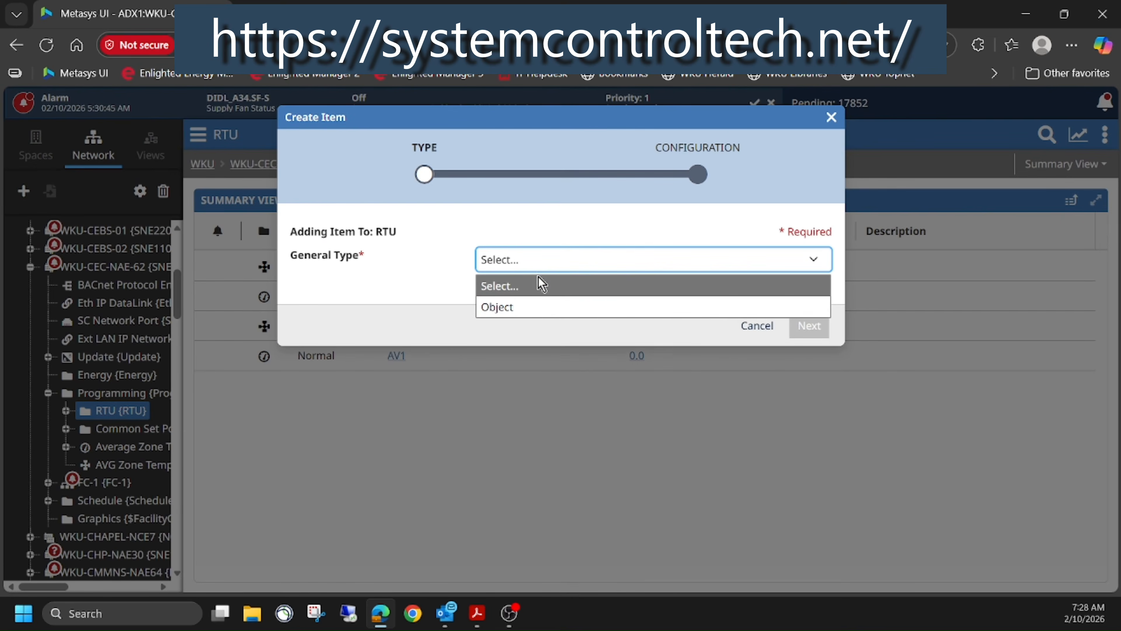
click(539, 307)
click(542, 297)
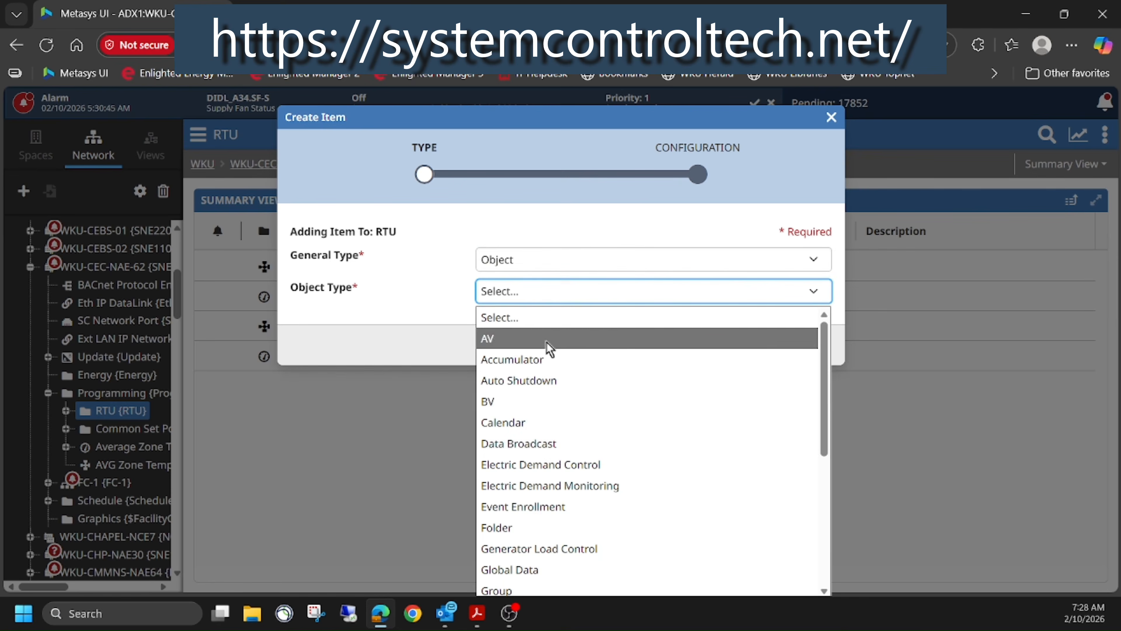
click(529, 525)
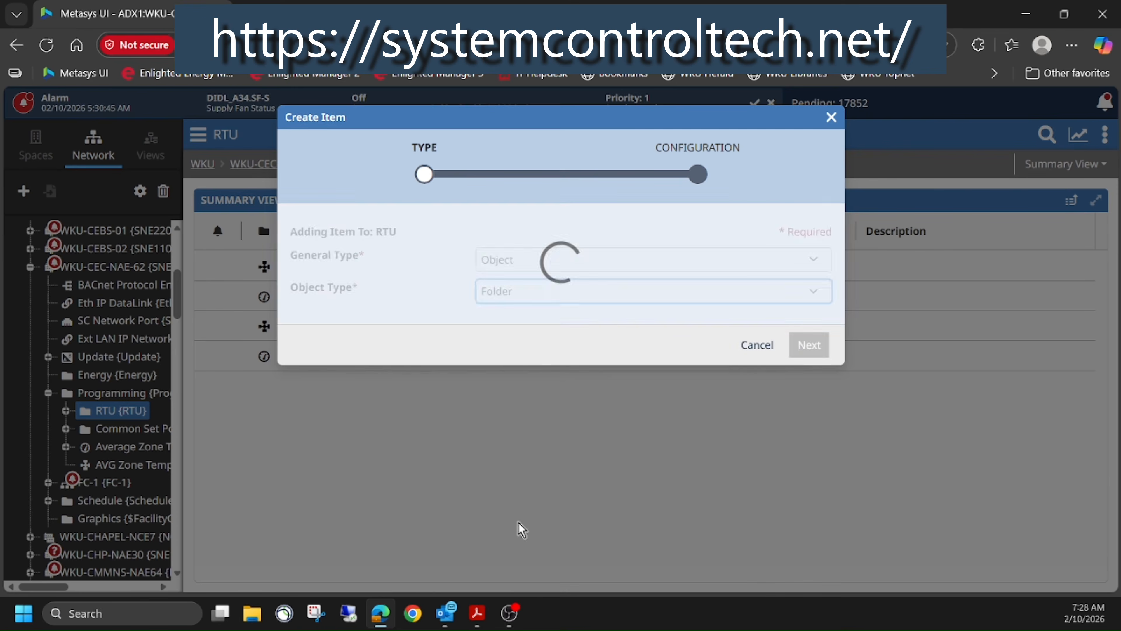
click(563, 322)
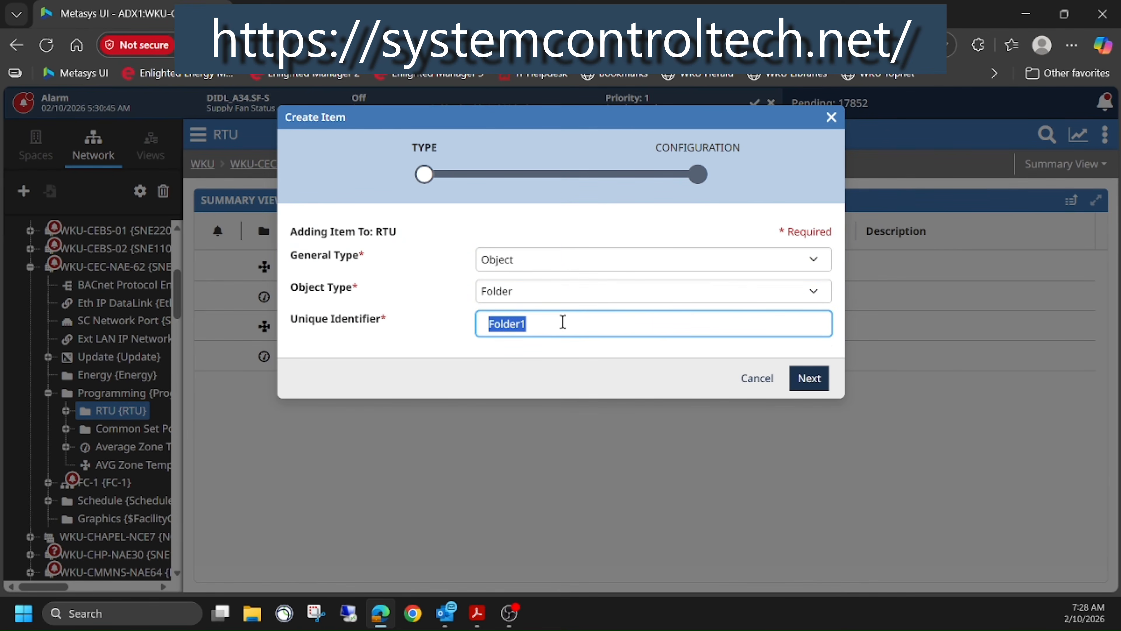
text(Enumerated)
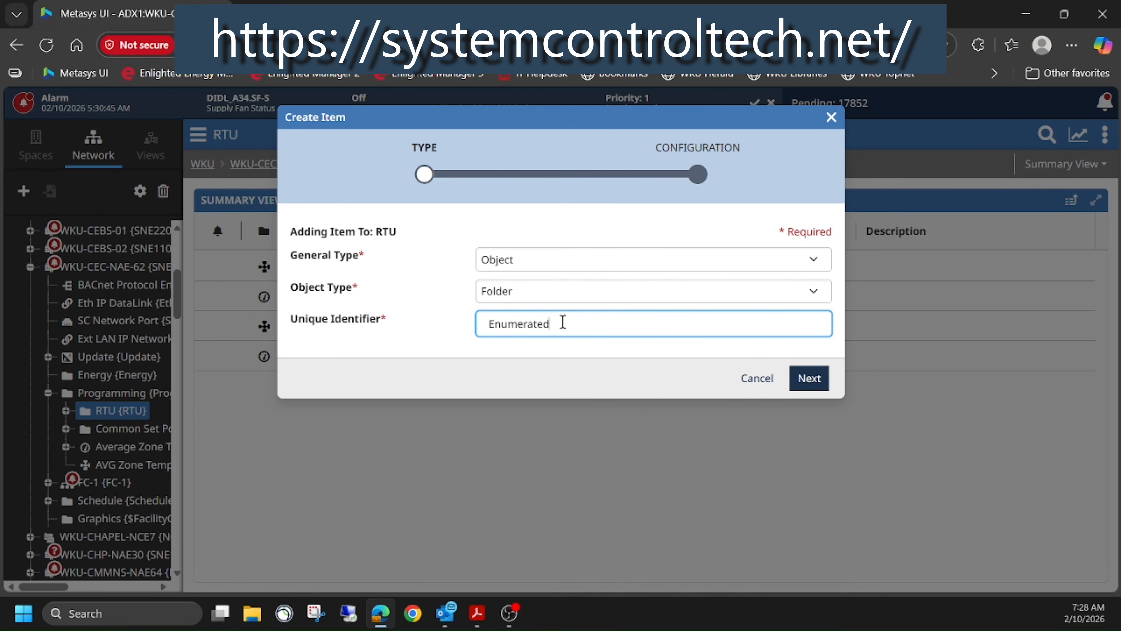
text( Points)
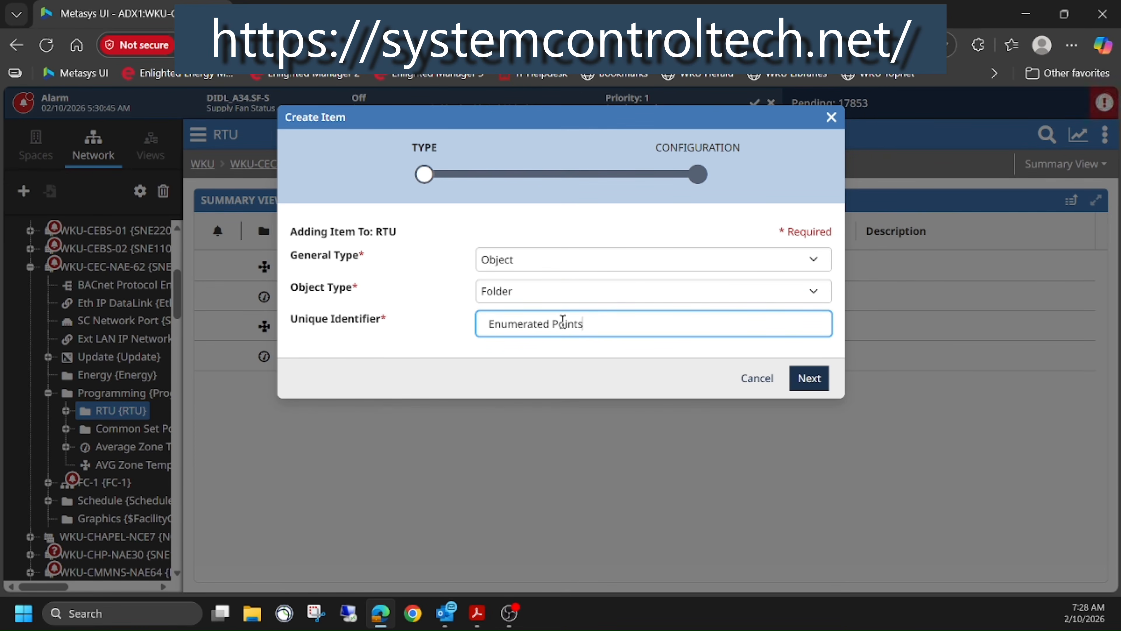
key(BackSpace)
key(BackSpace)
key(BackSpace)
key(BackSpace)
key(BackSpace)
key(BackSpace)
key(BackSpace)
key(BackSpace)
key(BackSpace)
key(BackSpace)
key(BackSpace)
key(BackSpace)
key(BackSpace)
key(BackSpace)
key(BackSpace)
key(BackSpace)
Set the new folder's unique identifier to "ENUM Points" and create the folder with the default configuration.
text(ENUM Points)
click(813, 380)
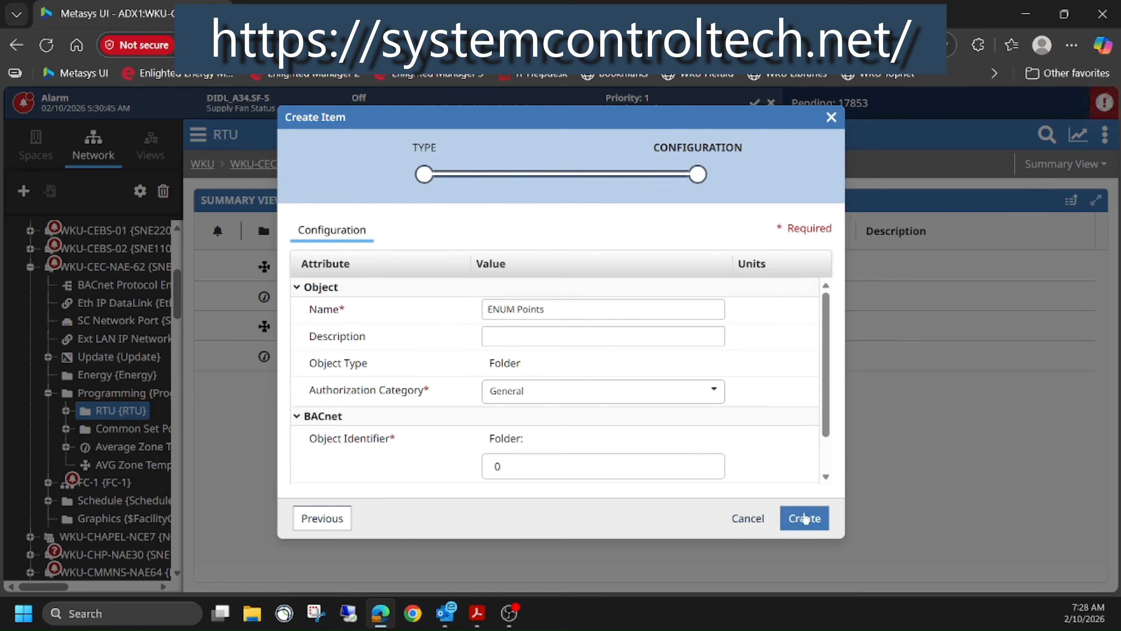
click(806, 519)
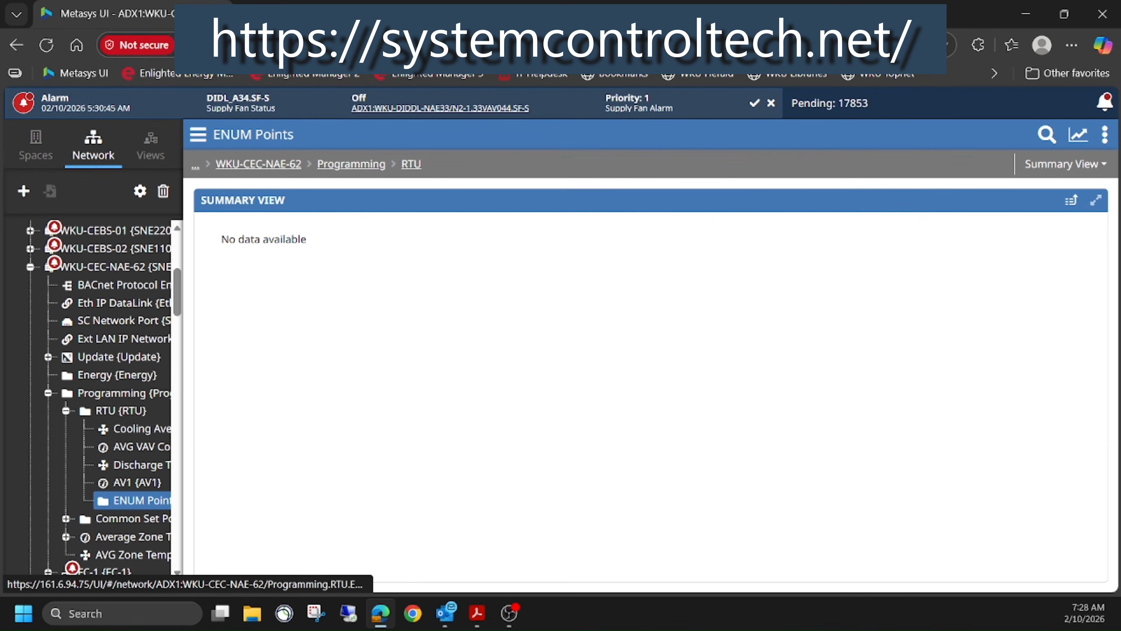
Begin creating an item in the ENUM Points folder with general type Object and object type MV.
click(24, 191)
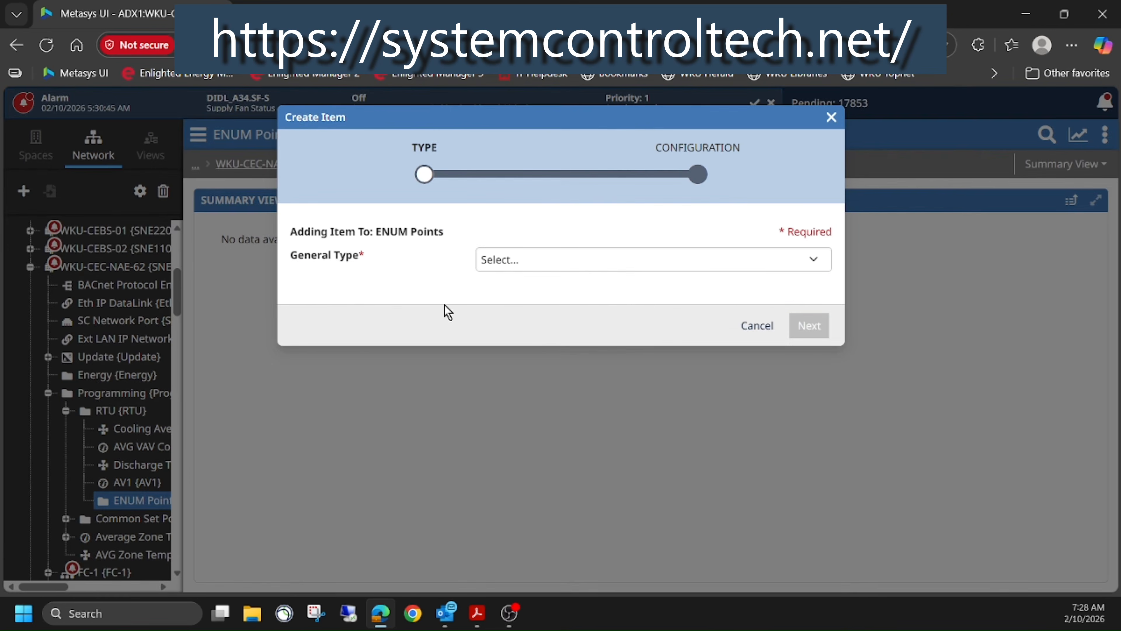
click(529, 265)
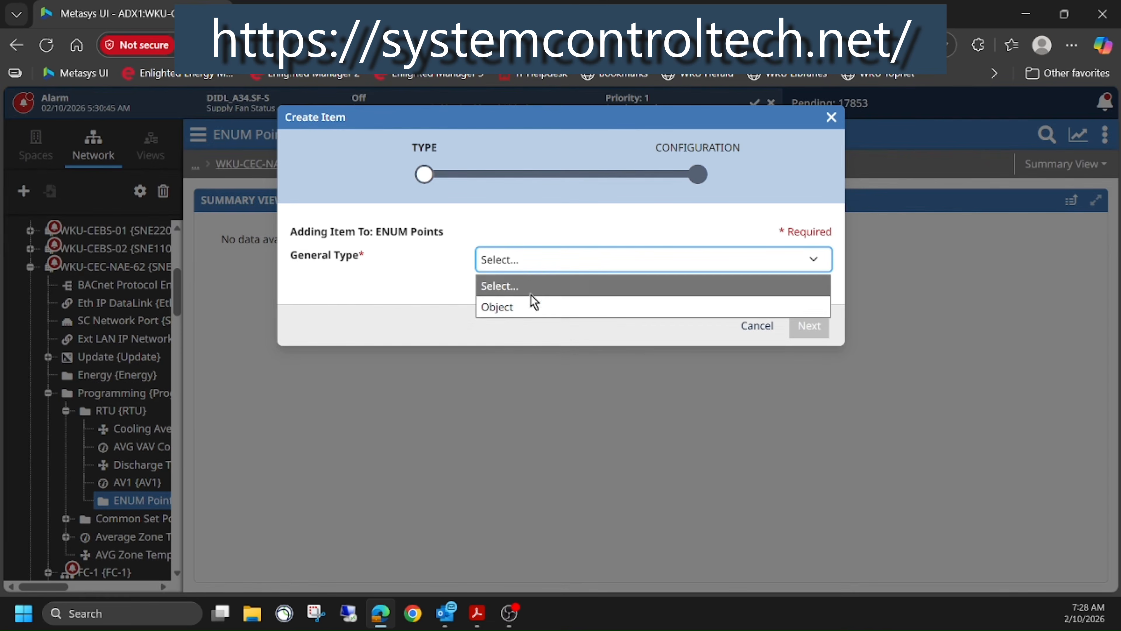
click(533, 307)
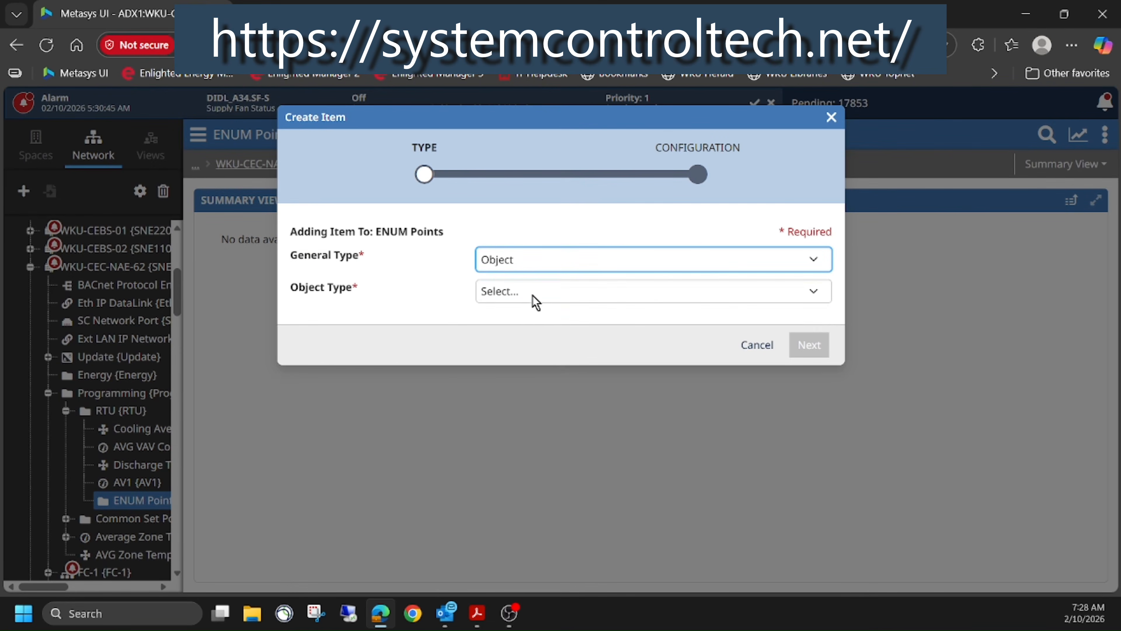
click(533, 294)
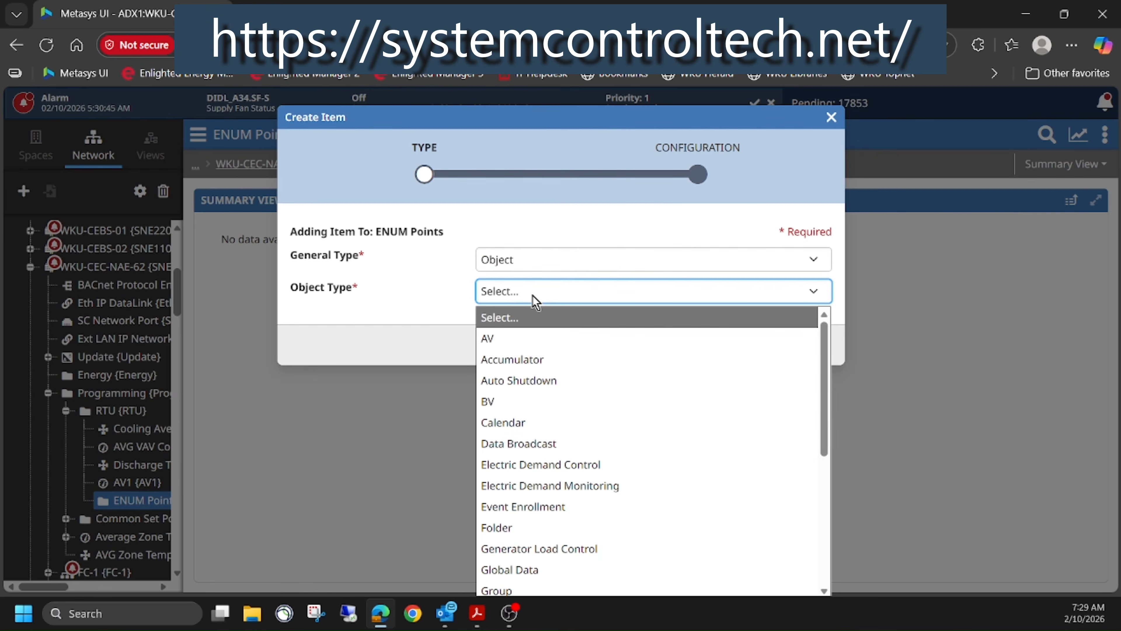
scroll(600, 426, down, 3)
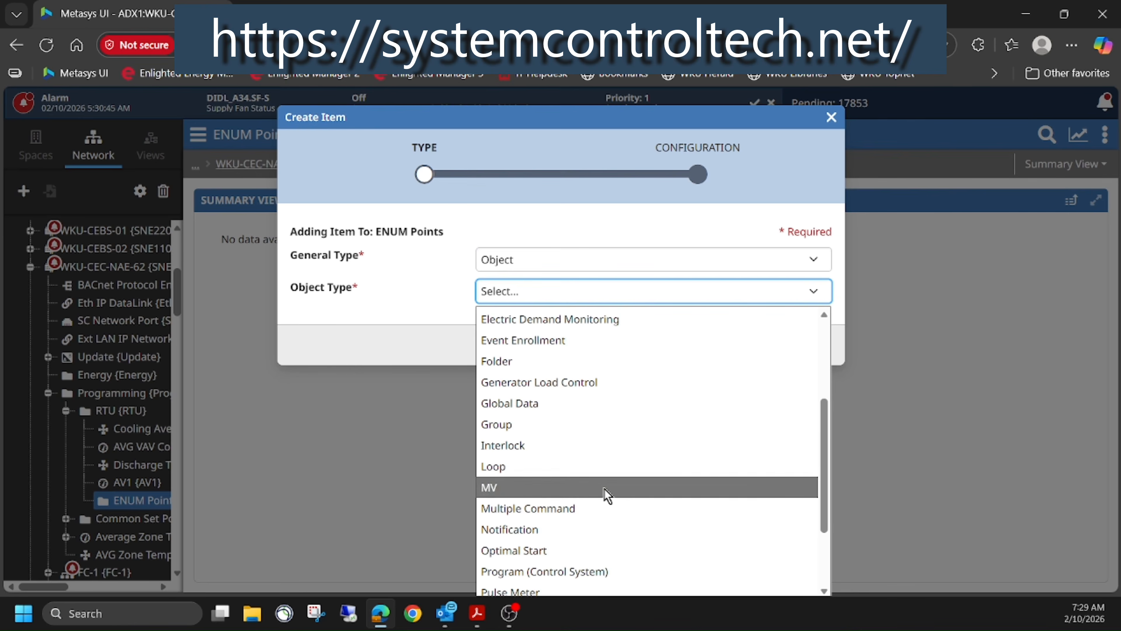
scroll(604, 494, down, 2)
scroll(605, 488, down, 1)
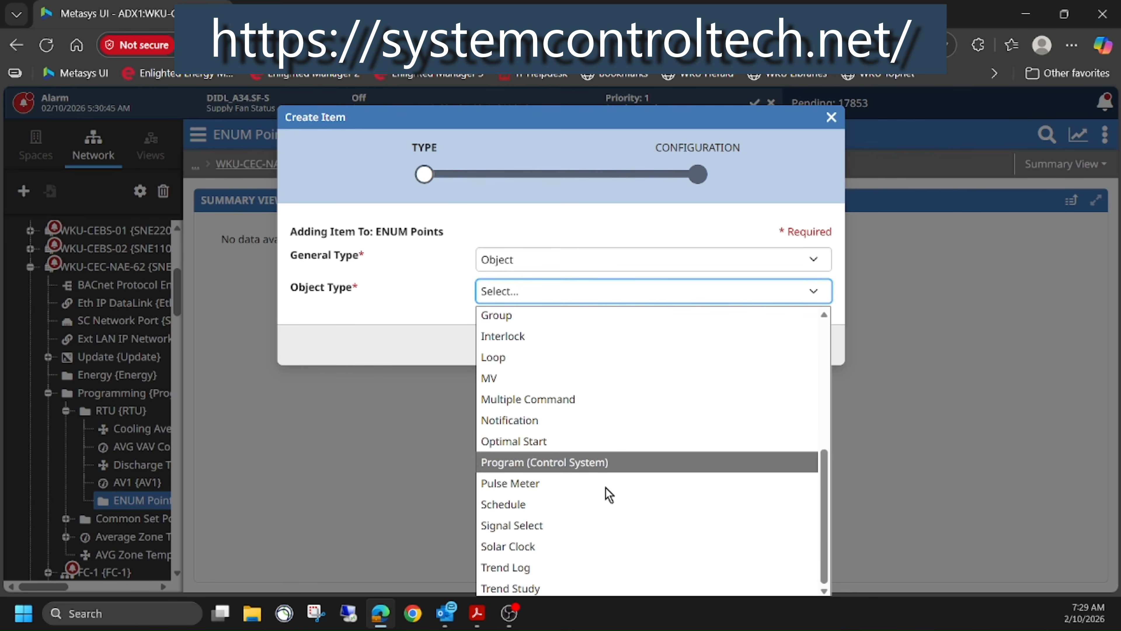
scroll(606, 487, up, 2)
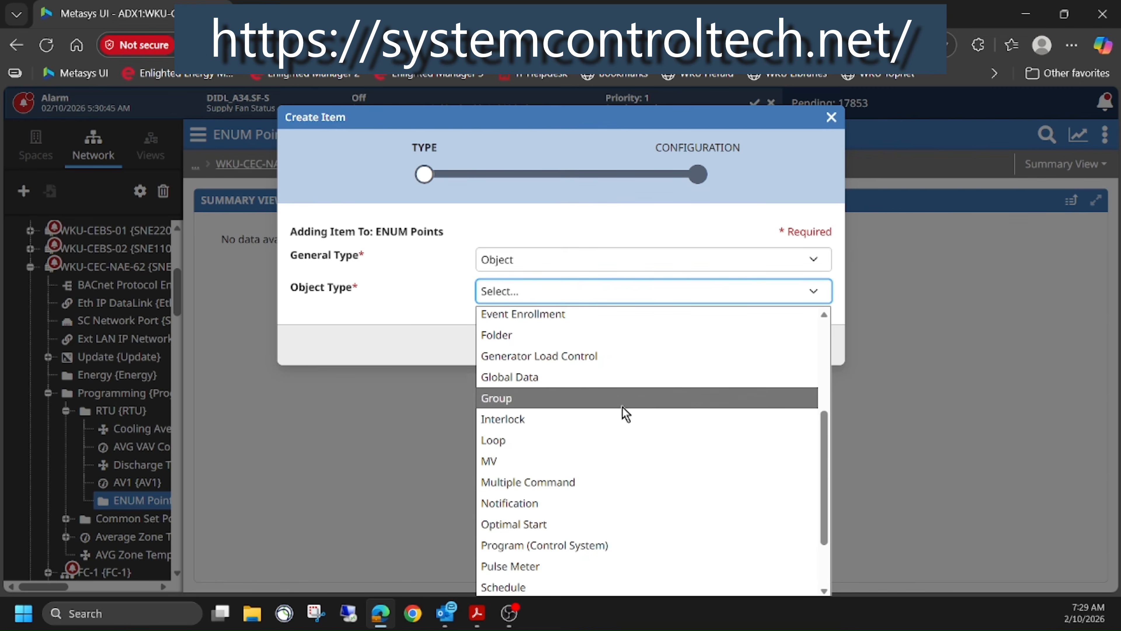
click(491, 463)
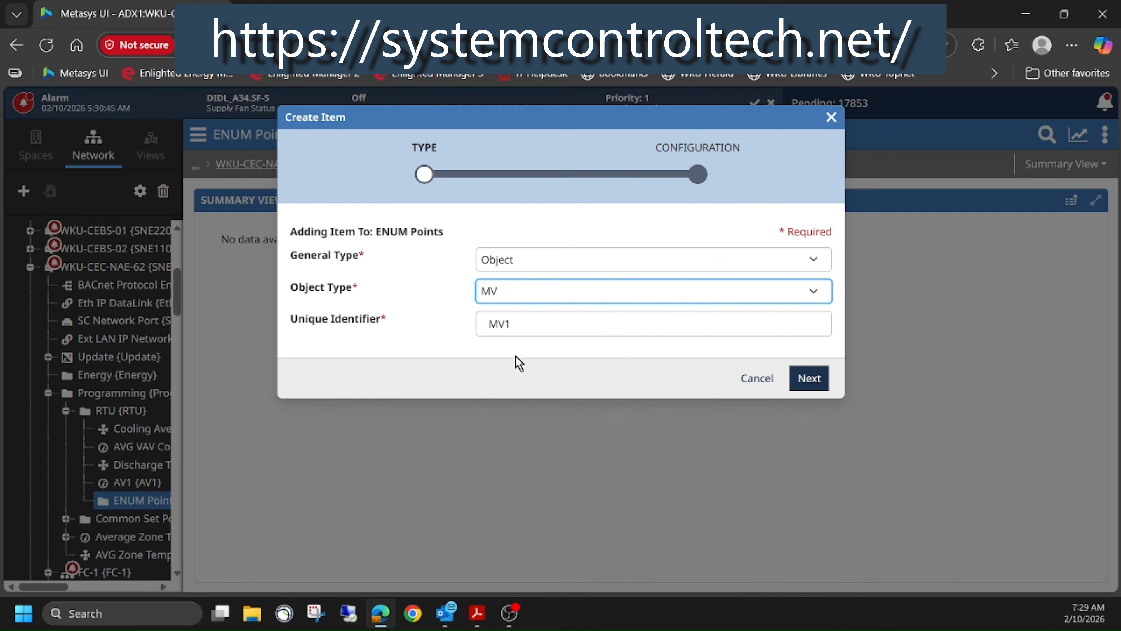
Set the new MV object's unique identifier to "OCC-SCHED" and proceed to its configuration.
click(531, 326)
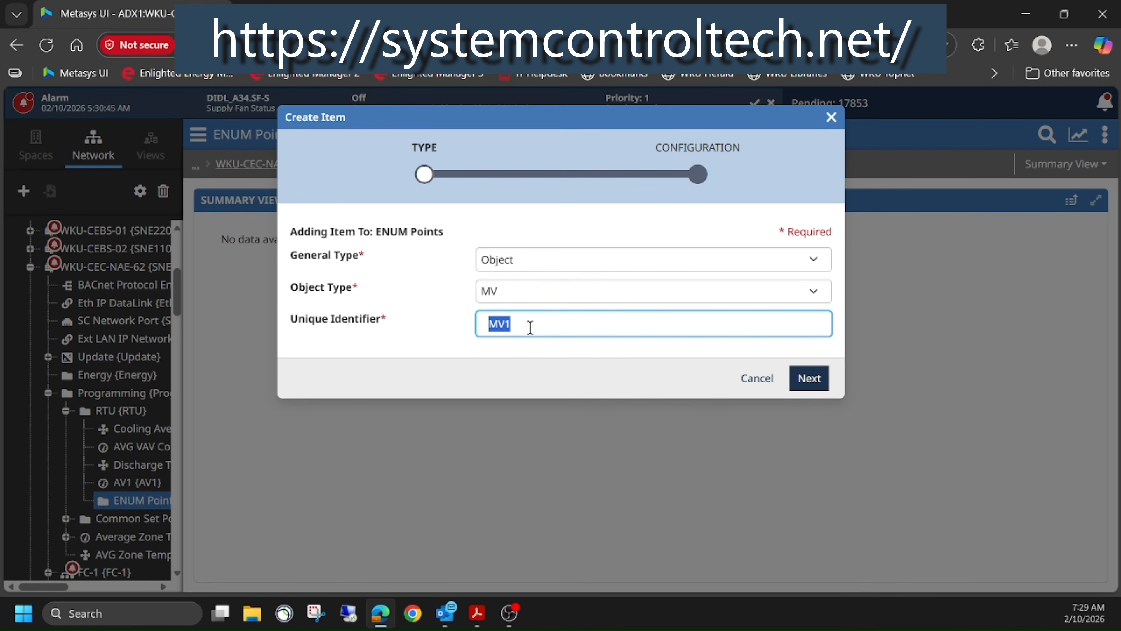
text(OCC-SCHED)
click(817, 379)
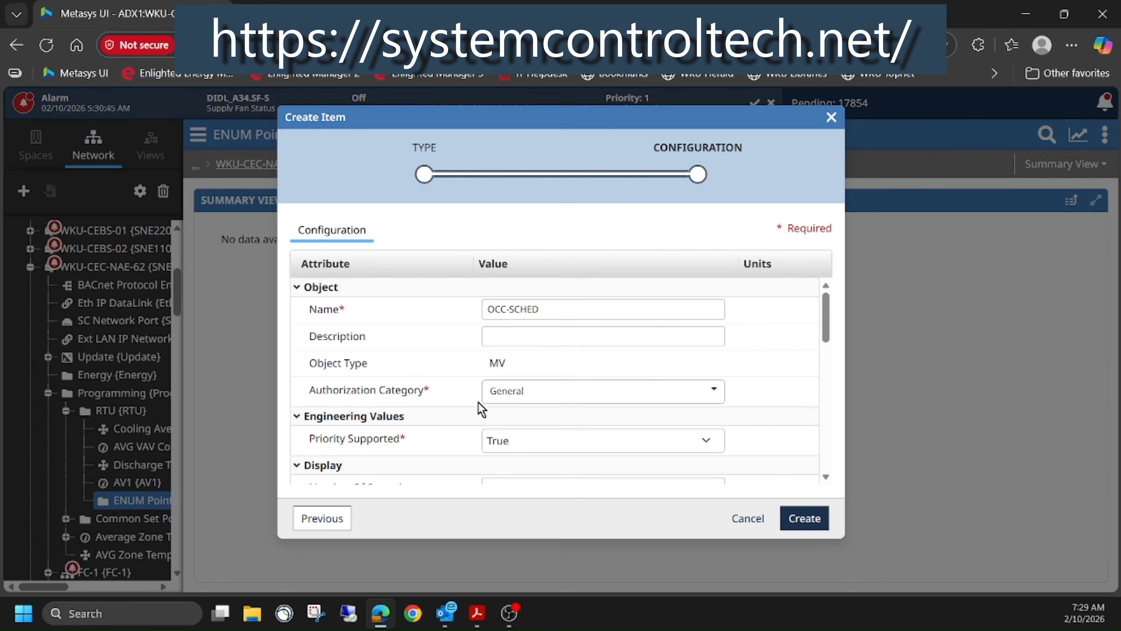
Find the CEC RTU enumeration by searching for "cec" and assign it as the OCC-SCHED object's States Text.
scroll(481, 408, down, 2)
scroll(427, 441, down, 2)
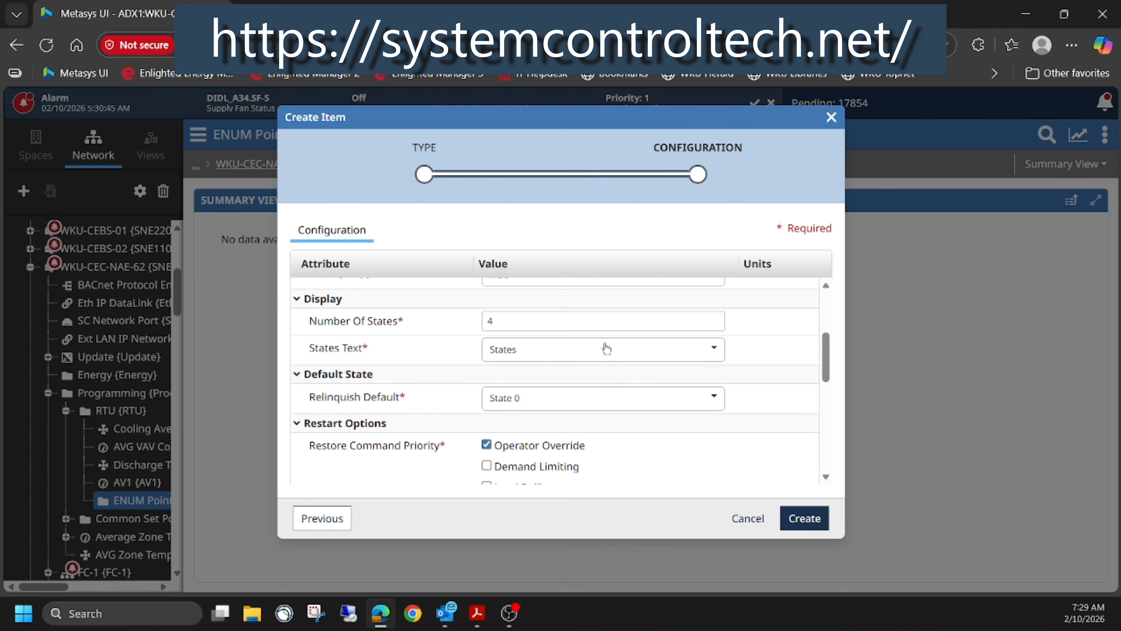
click(714, 350)
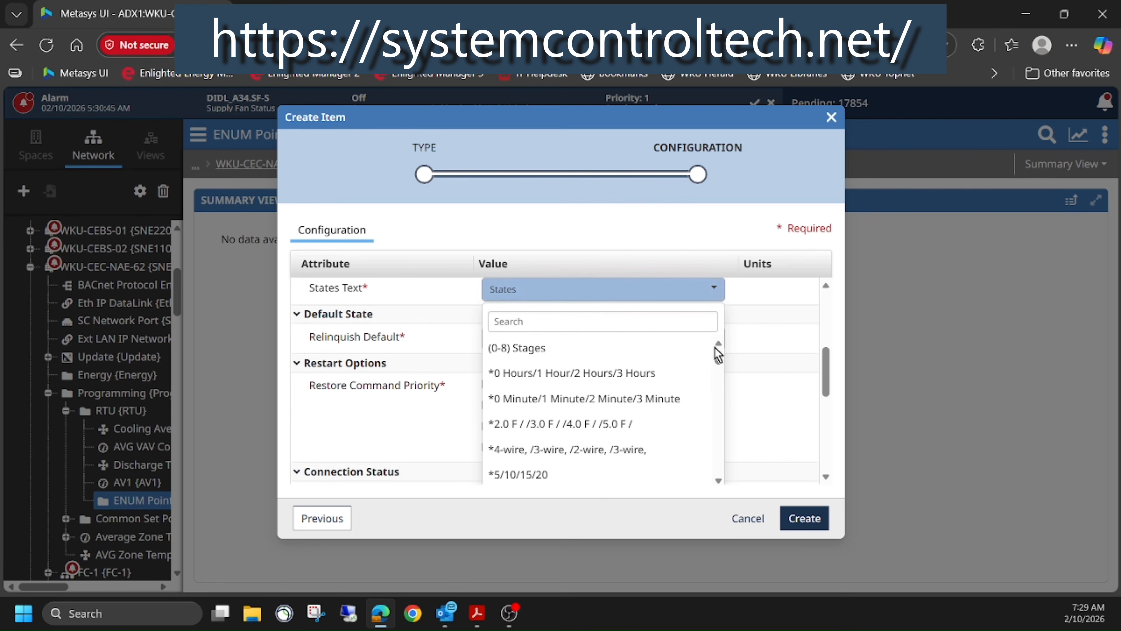
scroll(660, 374, down, 15)
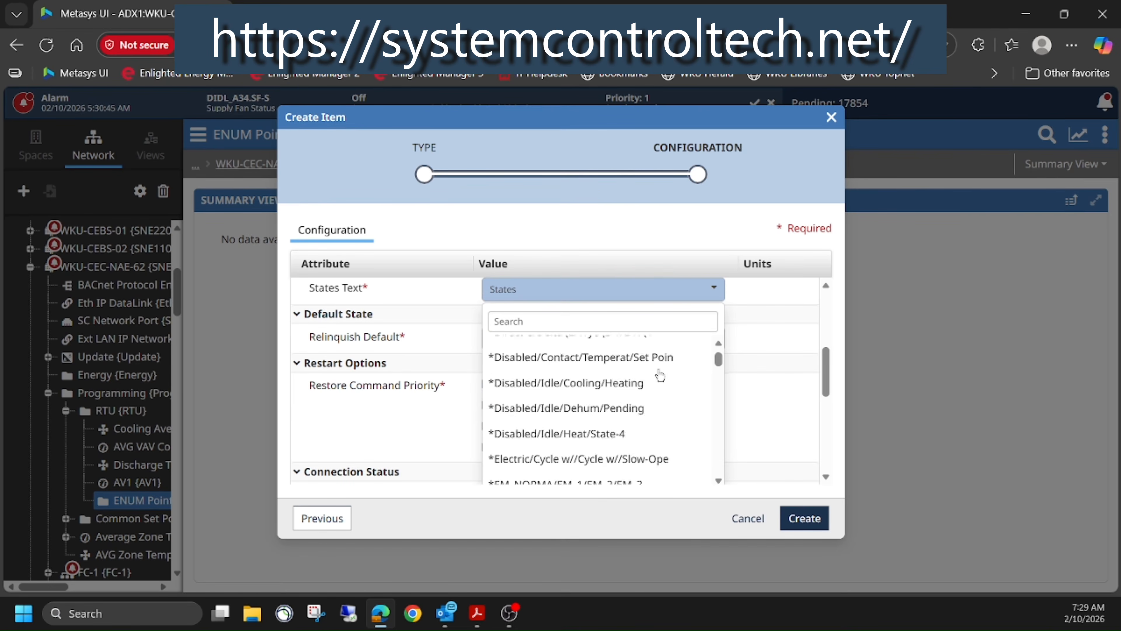
scroll(659, 370, down, 15)
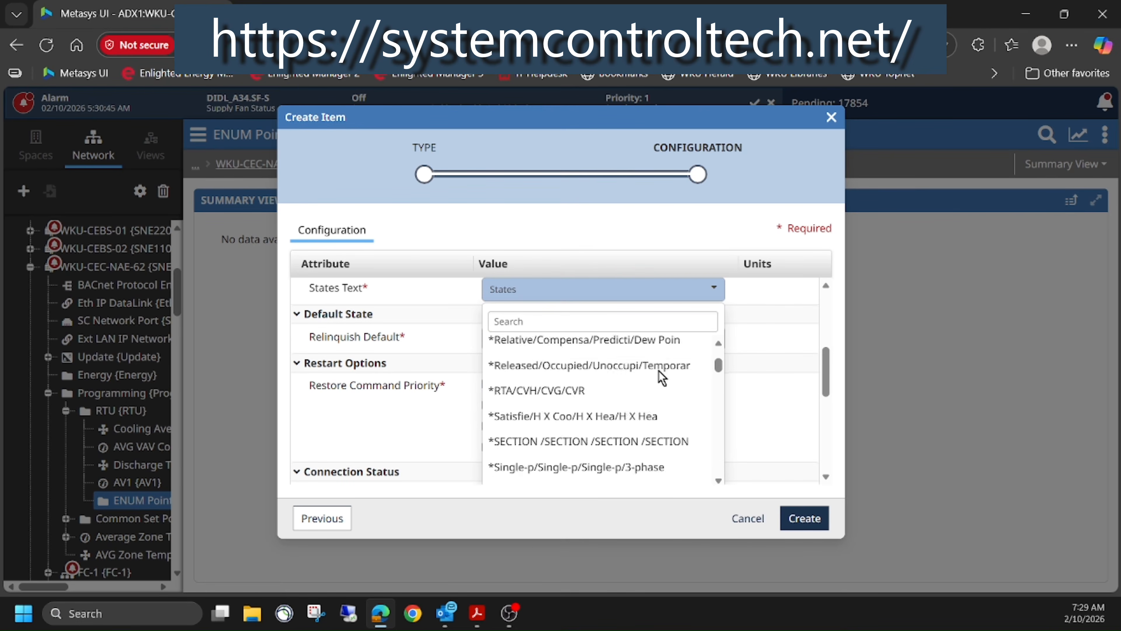
scroll(660, 377, down, 15)
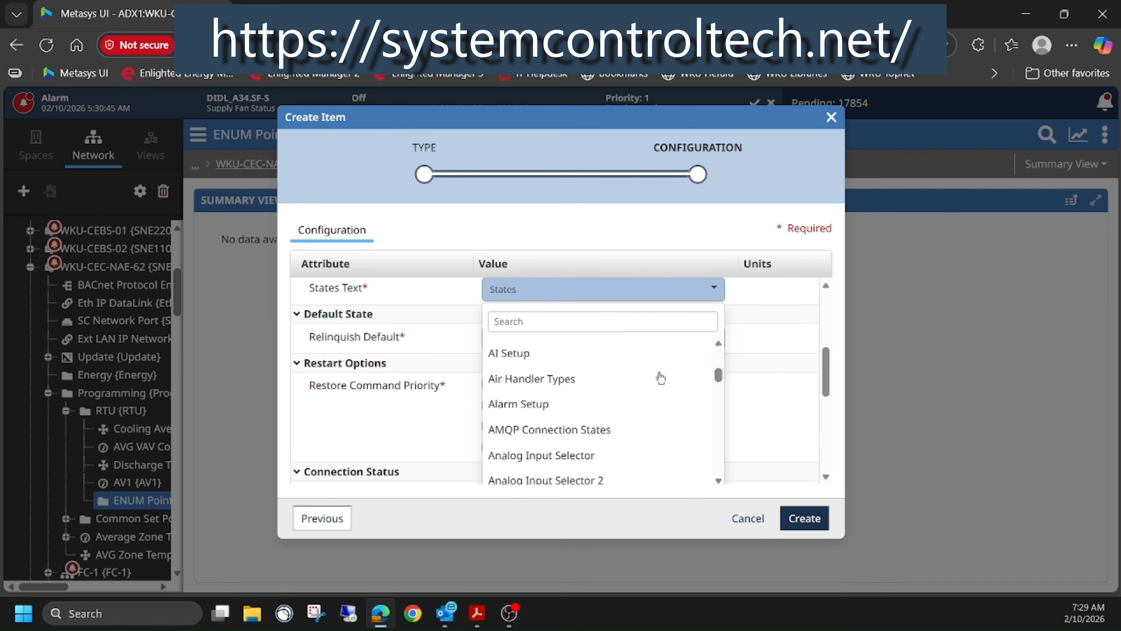
scroll(661, 377, down, 10)
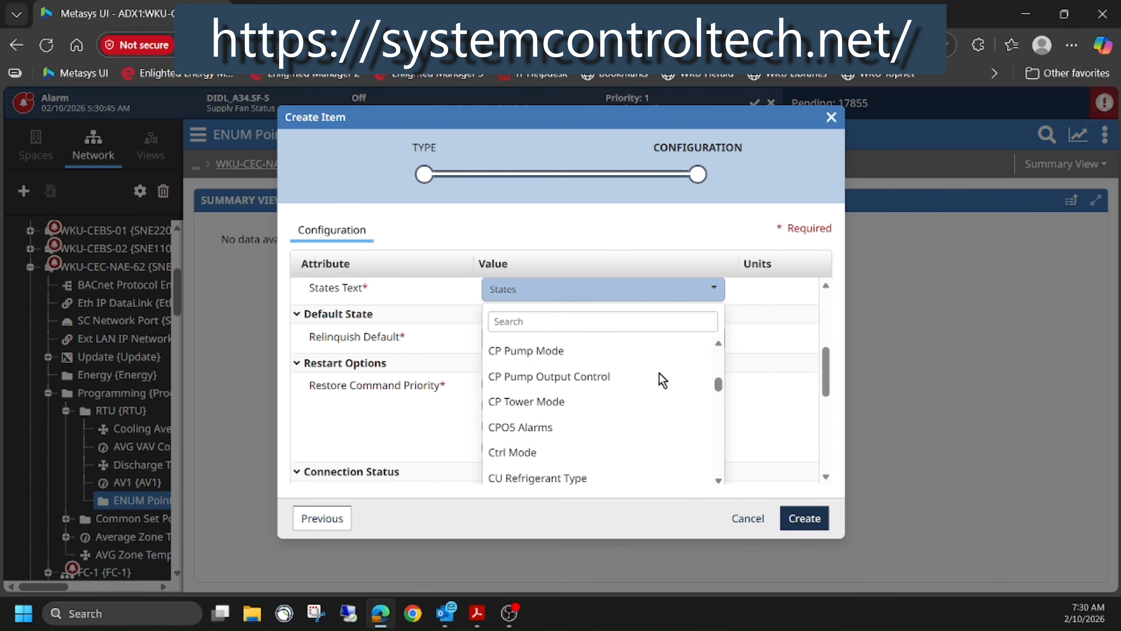
scroll(660, 377, up, 3)
scroll(661, 378, up, 2)
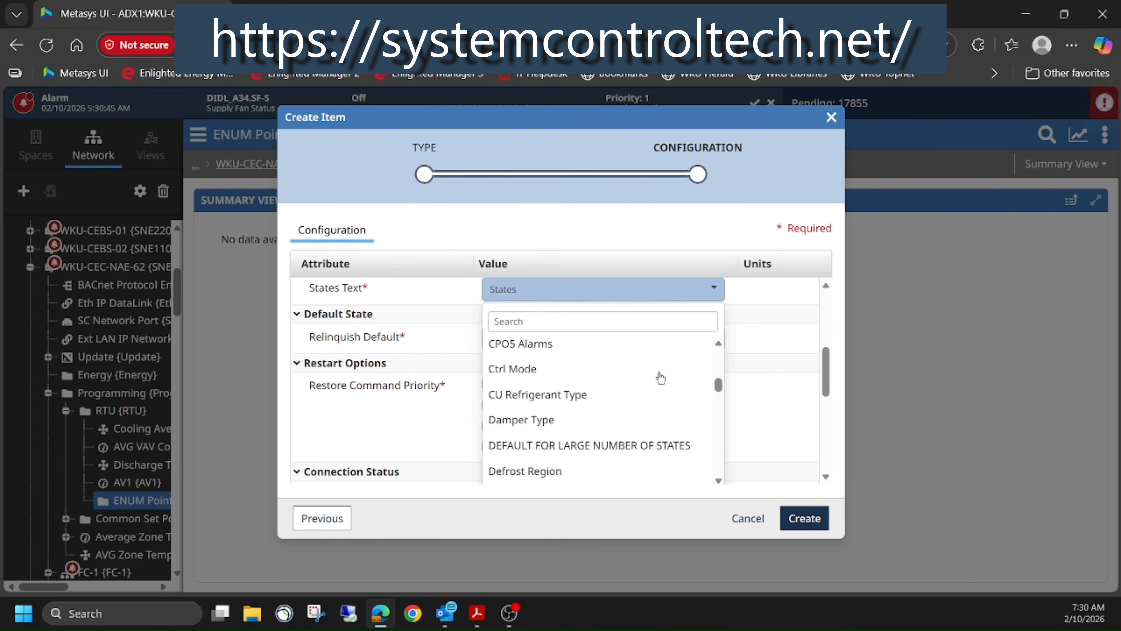
click(553, 321)
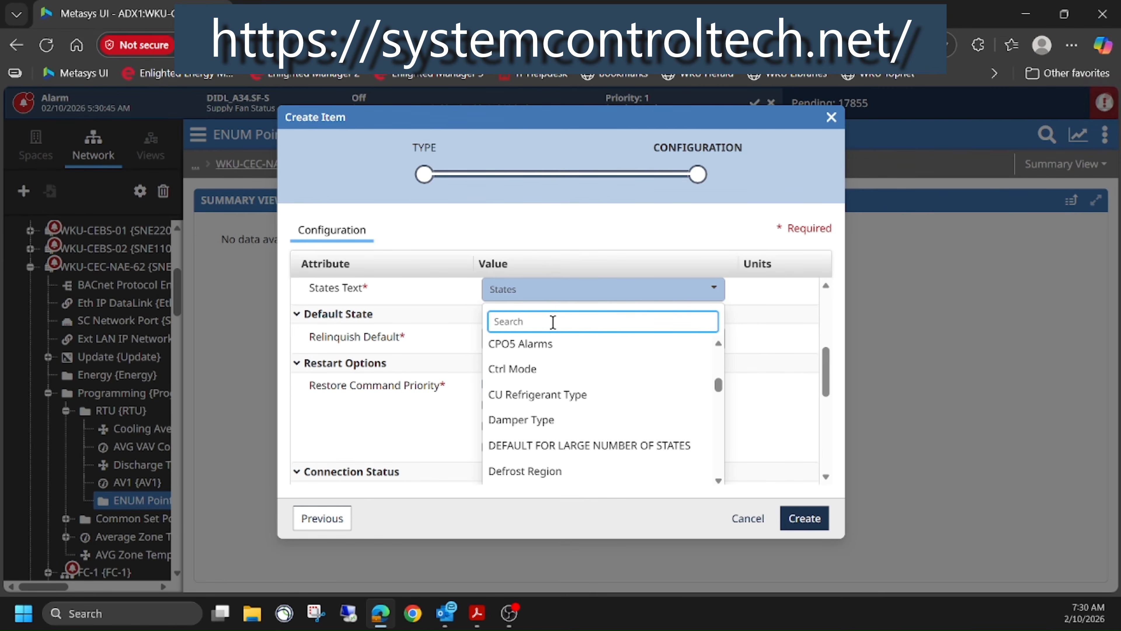
text(cec)
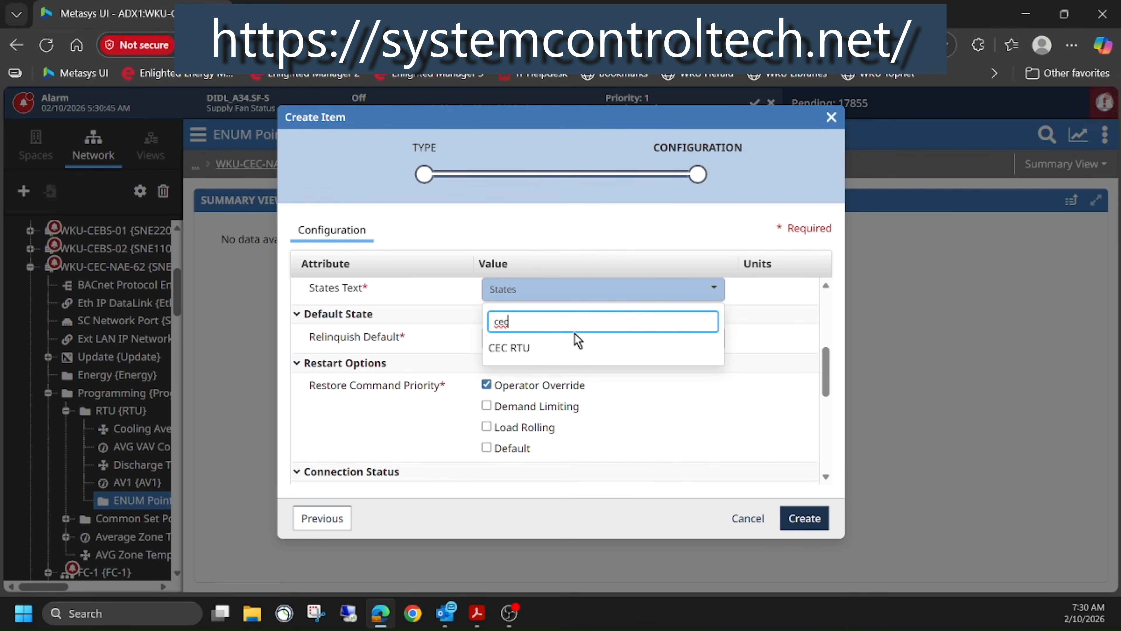
click(526, 352)
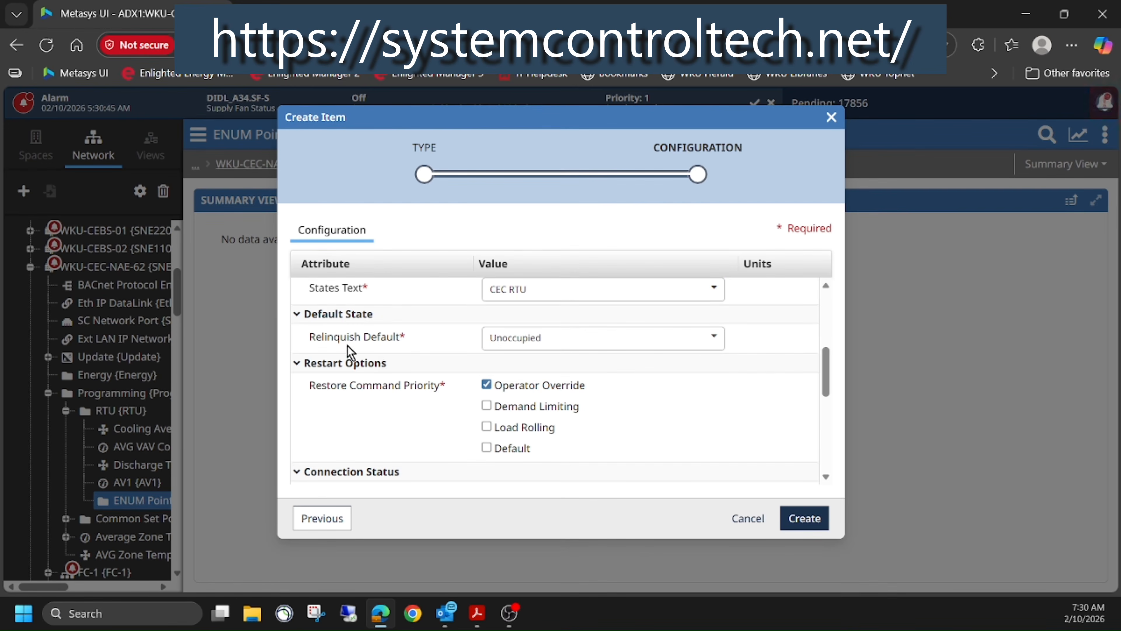
scroll(382, 354, up, 2)
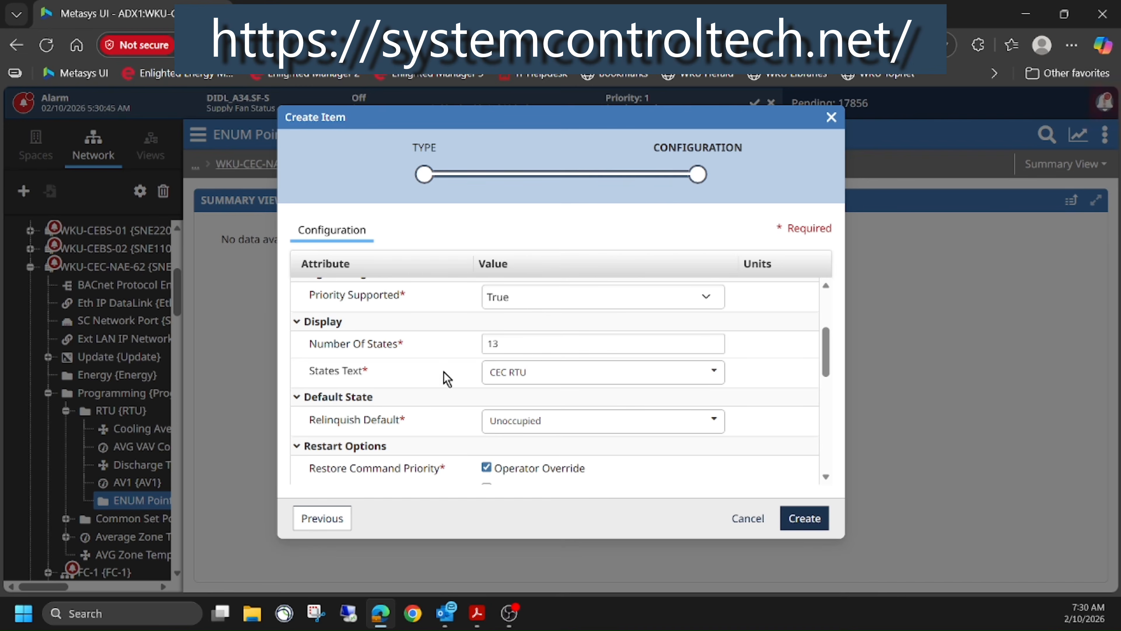
scroll(437, 398, down, 2)
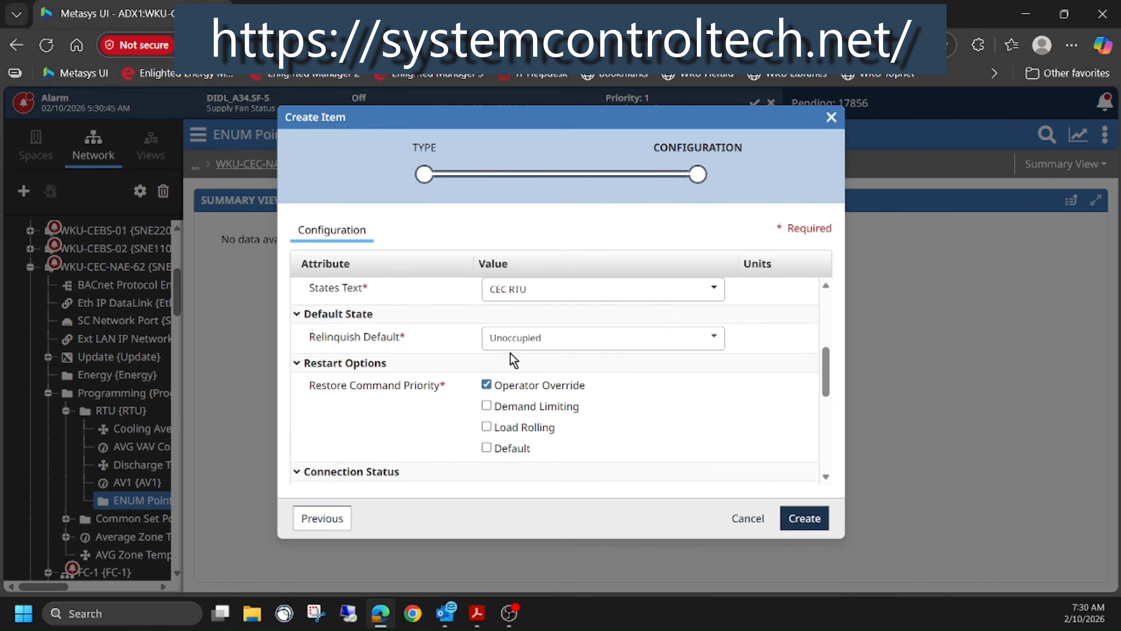
Start adding a Connected To object for OCC-SCHED and expand WKU-CEC-NAE-62, FC-1 and the RTU controller in the network tree.
scroll(656, 420, down, 4)
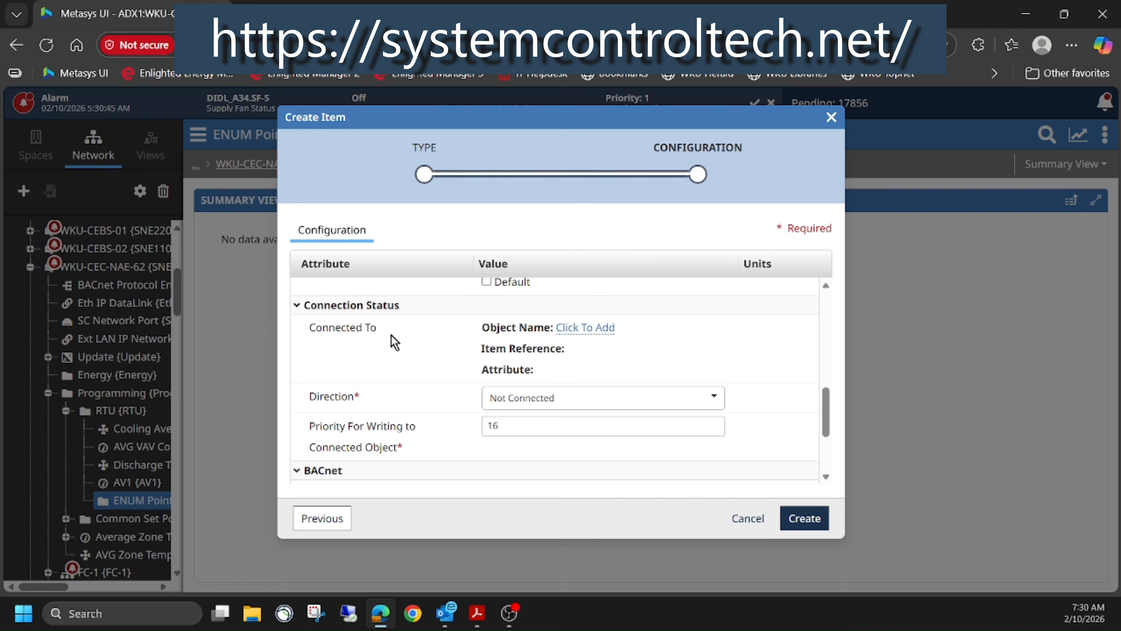
click(592, 332)
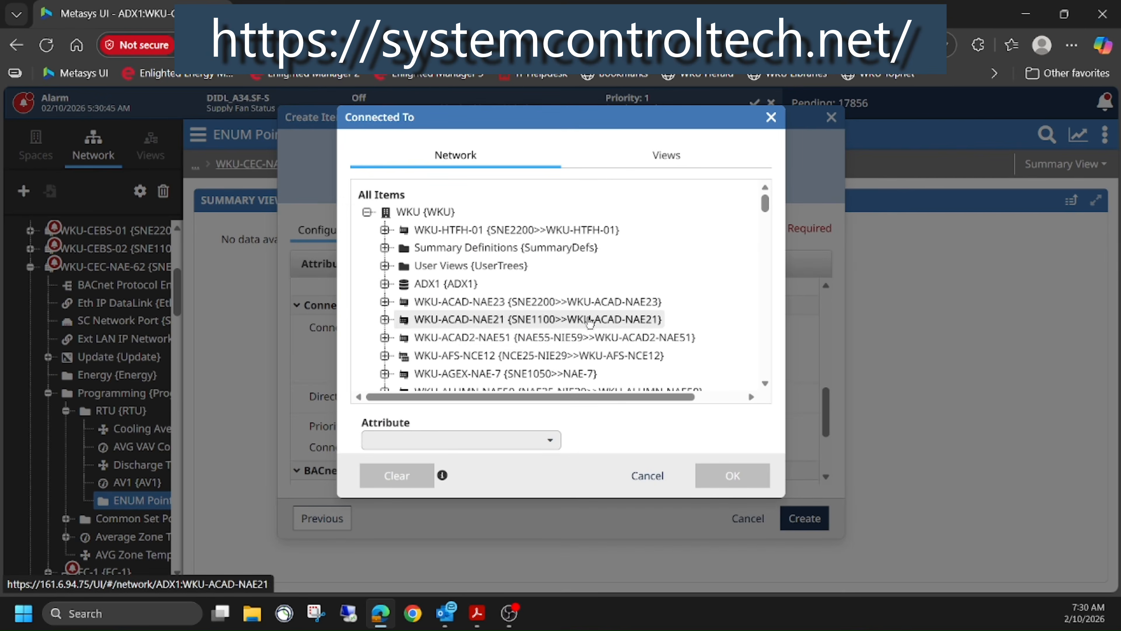
scroll(583, 309, down, 2)
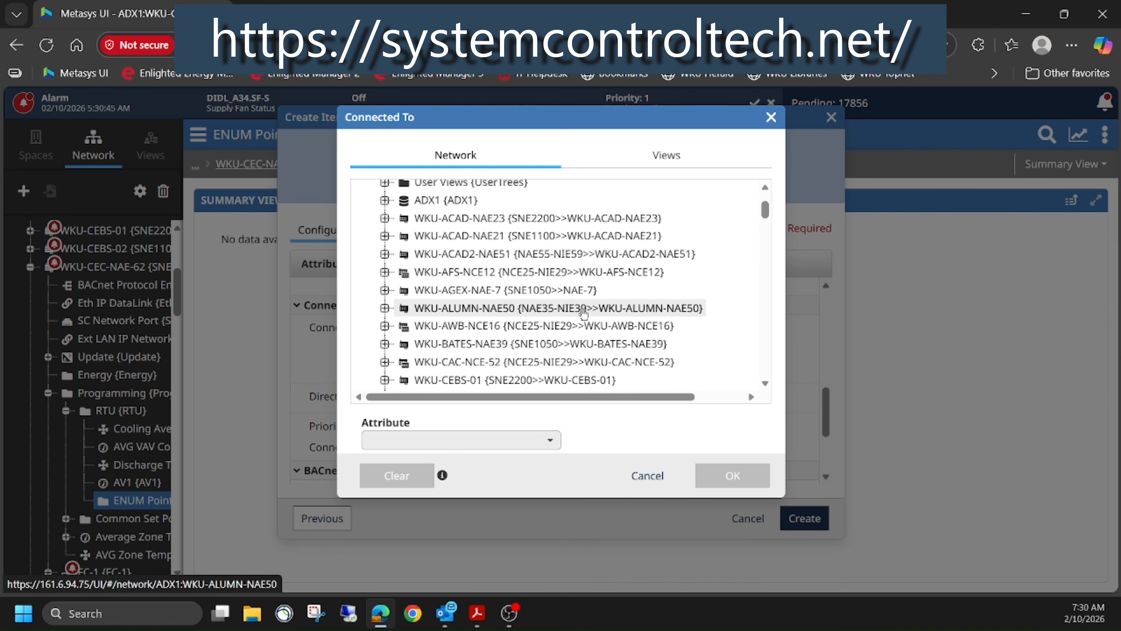
scroll(584, 311, down, 2)
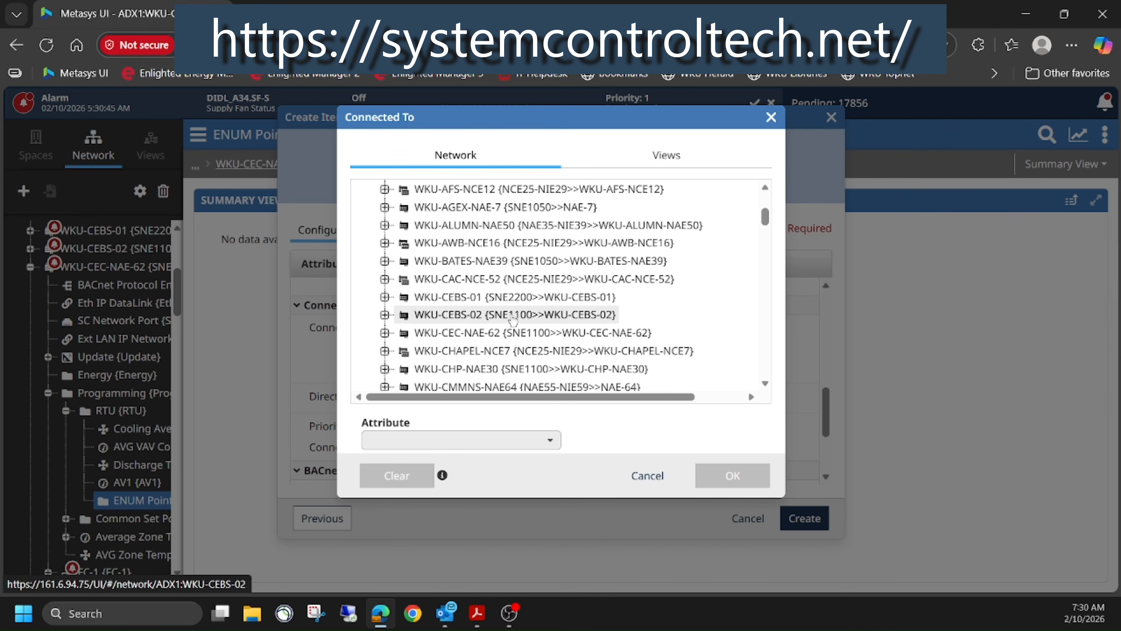
click(384, 333)
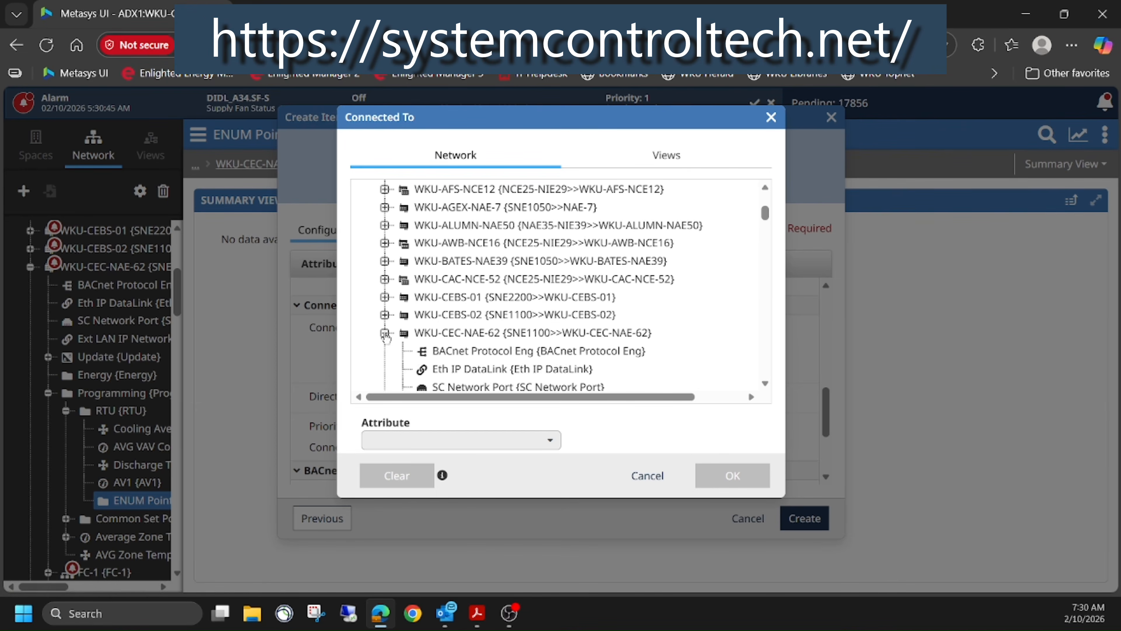
scroll(388, 340, down, 6)
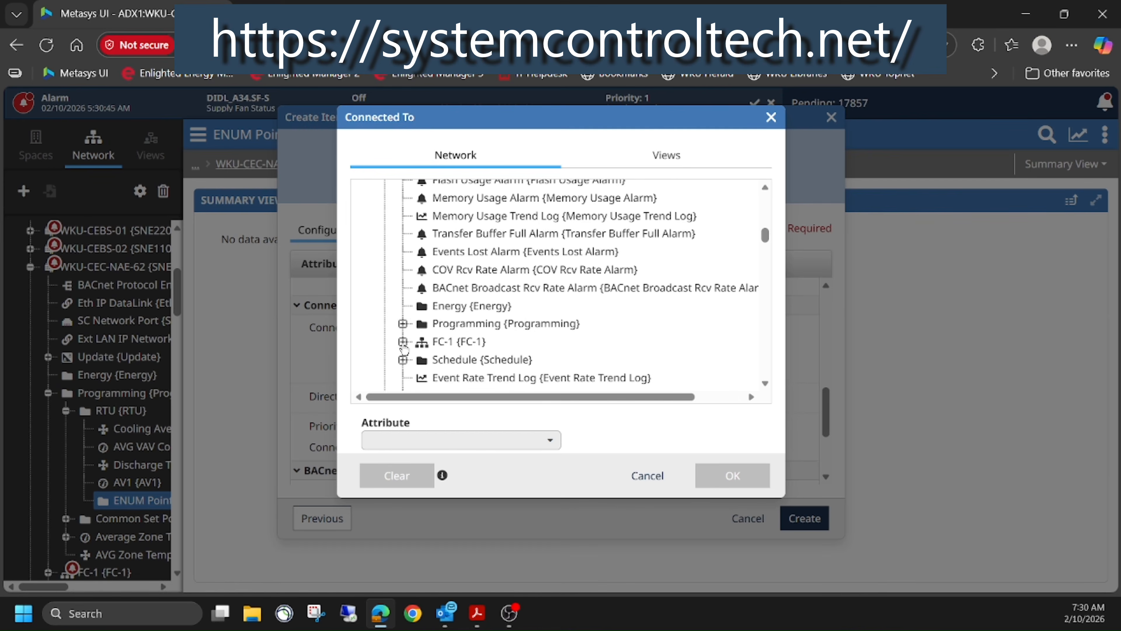
click(403, 342)
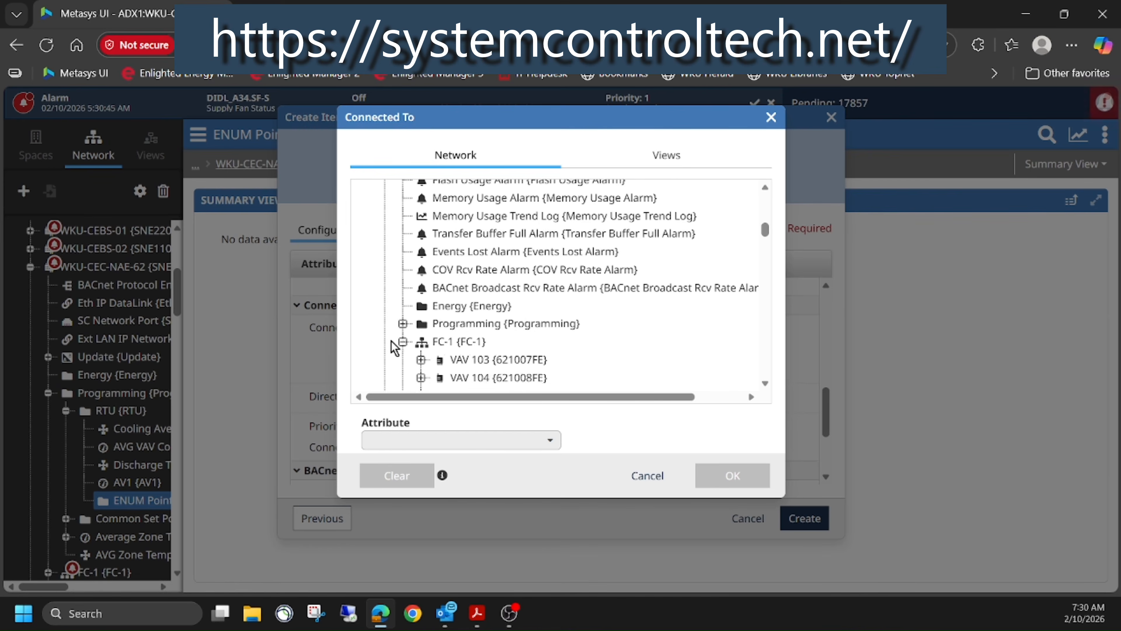
scroll(394, 348, down, 2)
scroll(391, 347, down, 2)
scroll(554, 274, down, 2)
scroll(554, 274, down, 2)
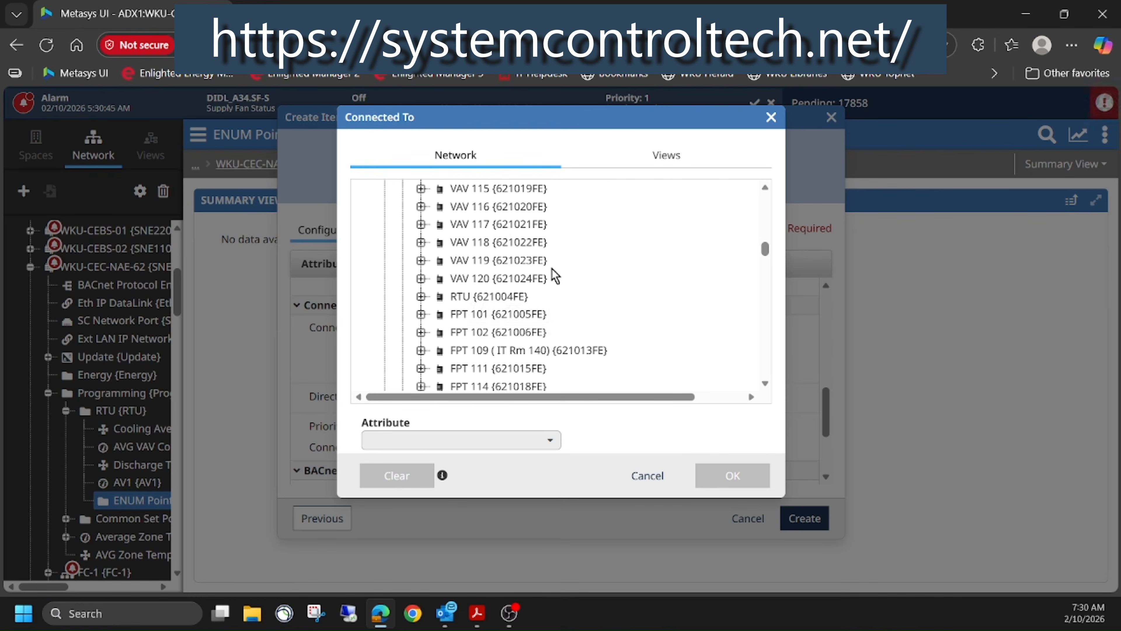
click(420, 297)
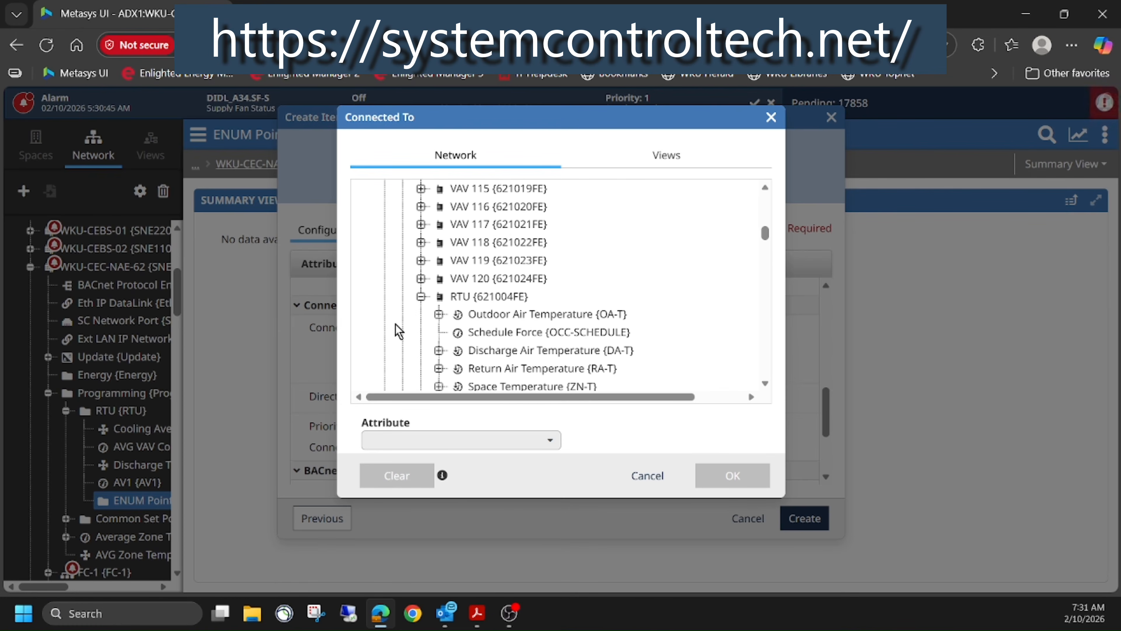
Look through the RTU controller's points, from Outdoor Air Temperature down past the setpoints, for the point to connect.
scroll(539, 351, down, 2)
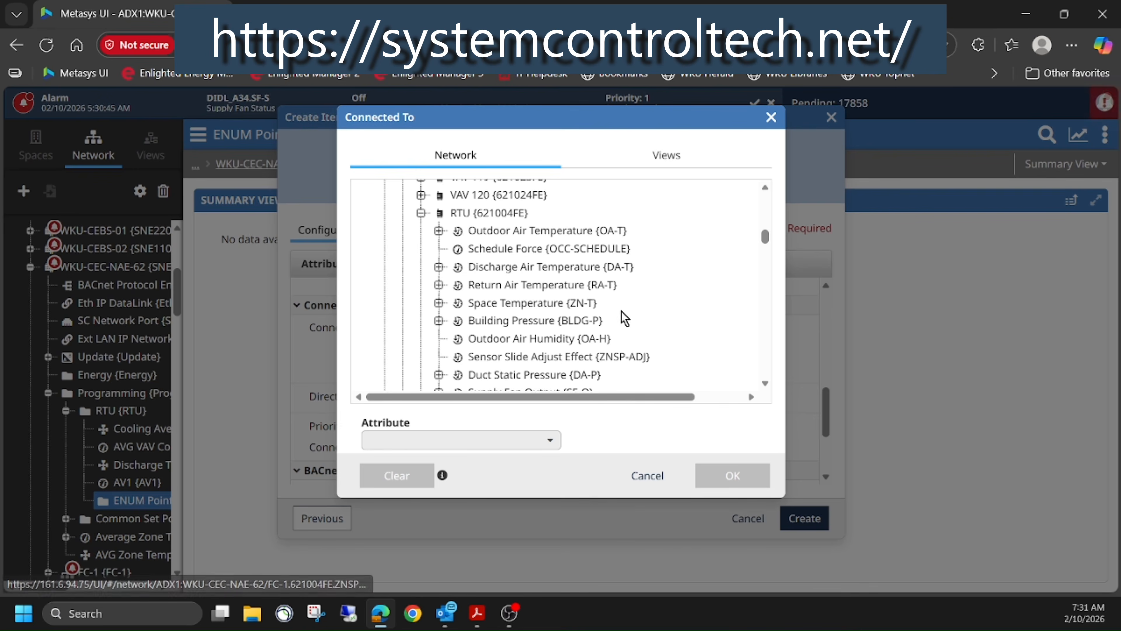
scroll(626, 312, down, 1)
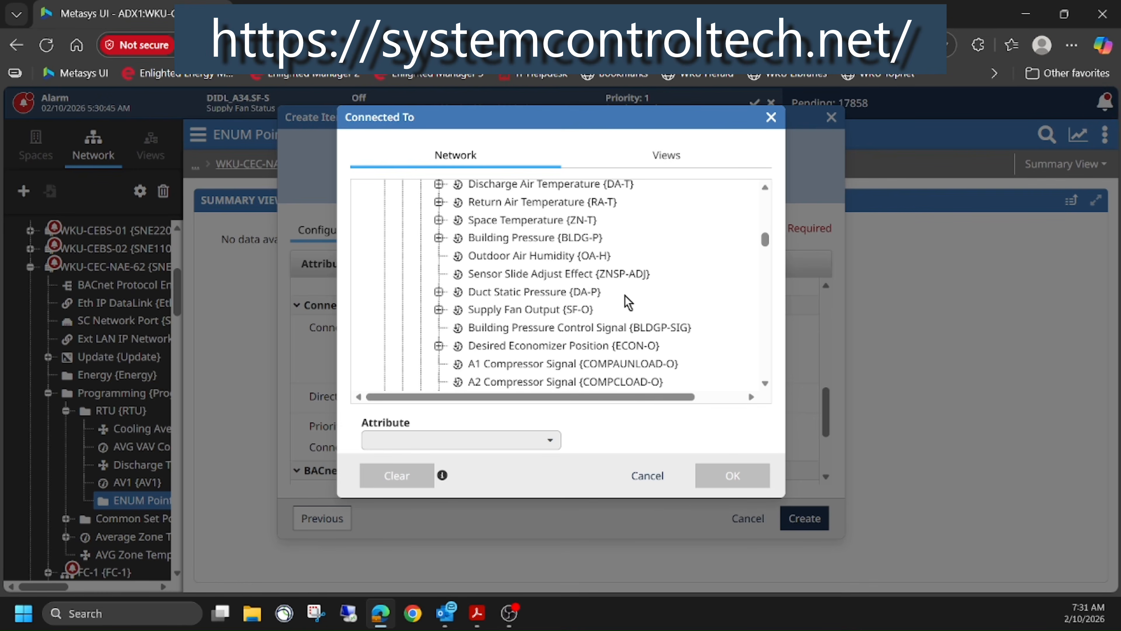
scroll(627, 304, down, 3)
scroll(627, 302, down, 4)
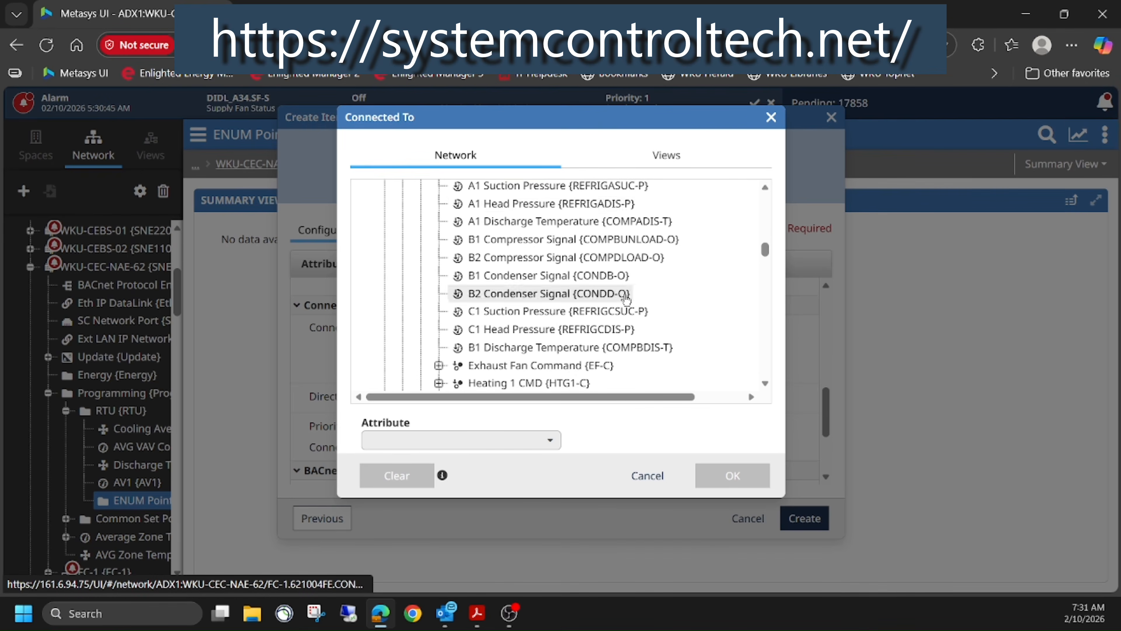
scroll(626, 300, down, 2)
scroll(626, 300, down, 2)
scroll(627, 299, down, 2)
scroll(627, 299, down, 6)
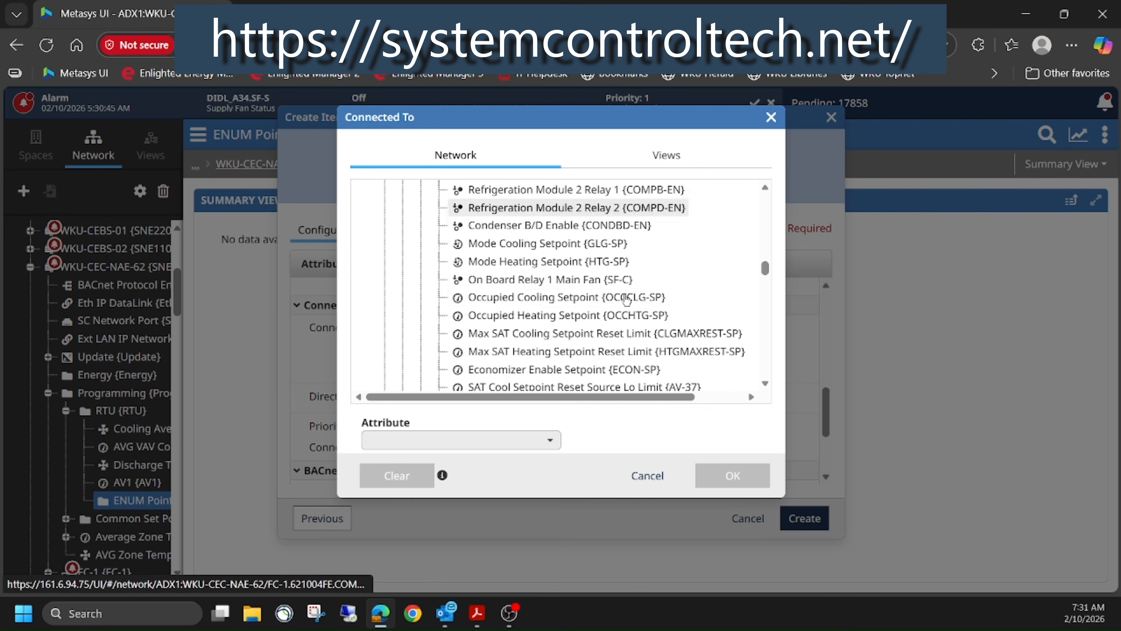
scroll(623, 279, down, 2)
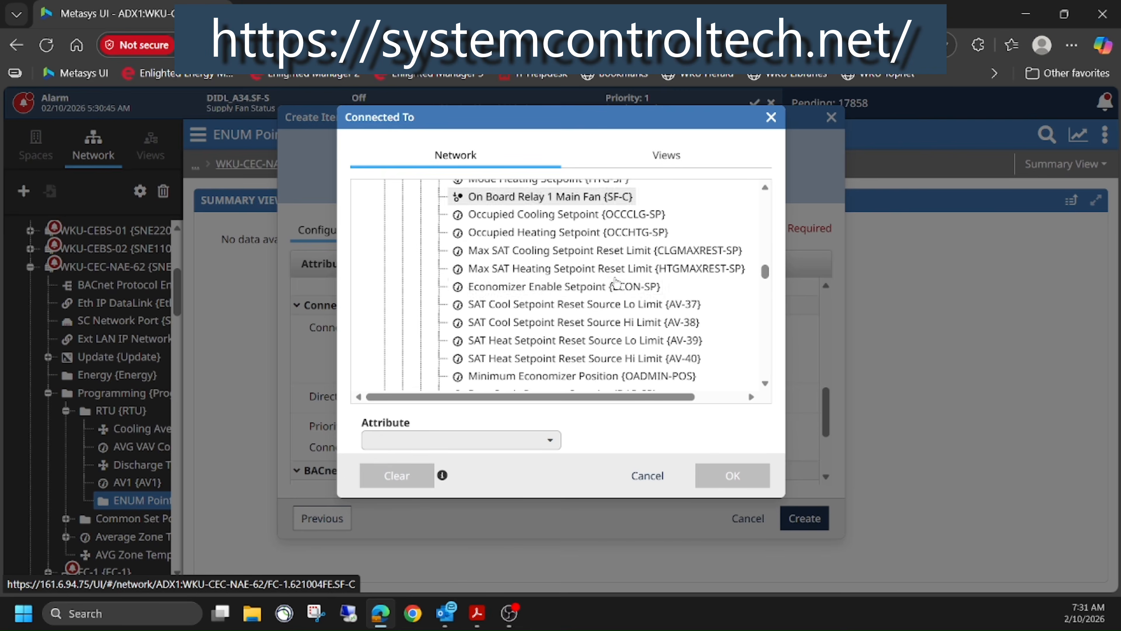
scroll(618, 284, down, 2)
scroll(617, 283, down, 2)
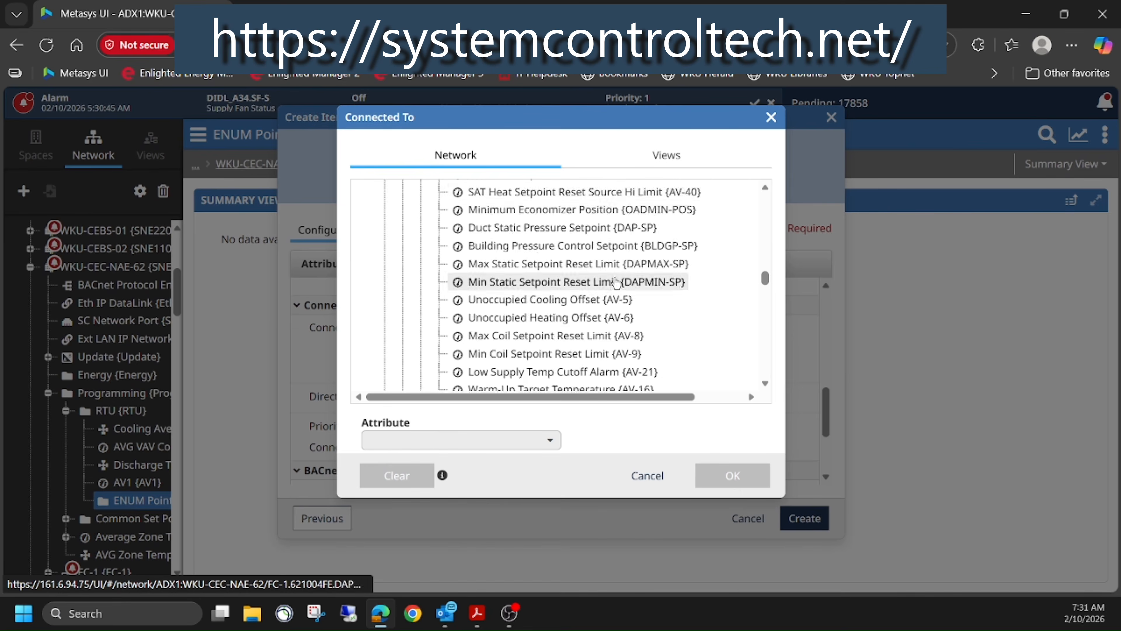
scroll(616, 283, down, 2)
scroll(617, 284, down, 2)
scroll(617, 283, down, 1)
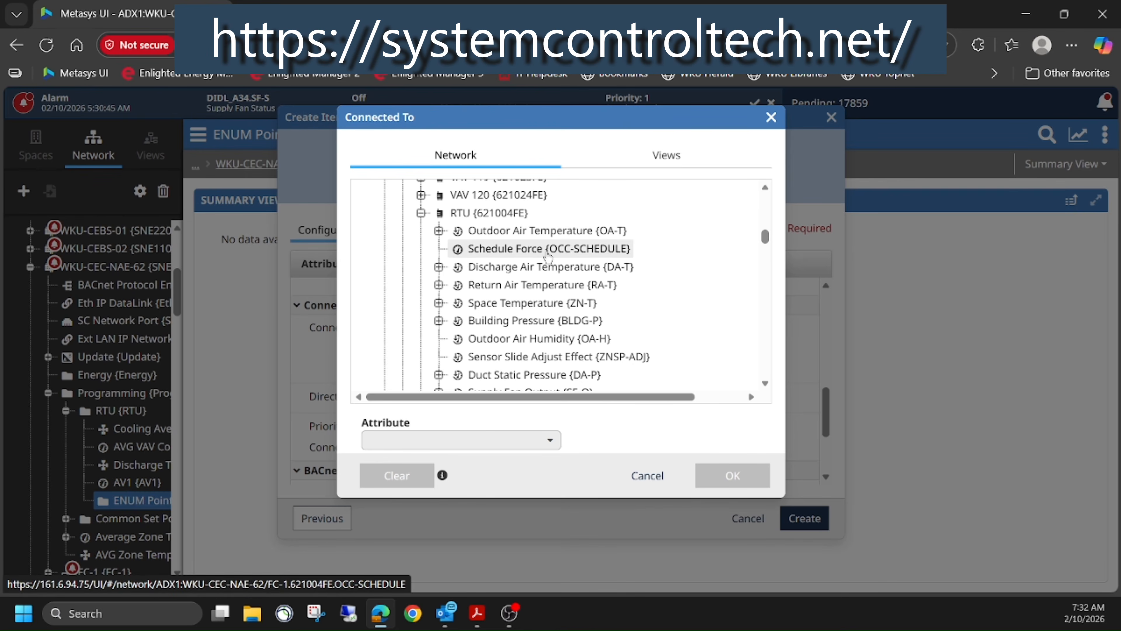
Connect OCC-SCHED to the Present Value of the RTU's Schedule Force {OCC-SCHEDULE} point and open the Direction choices.
click(548, 249)
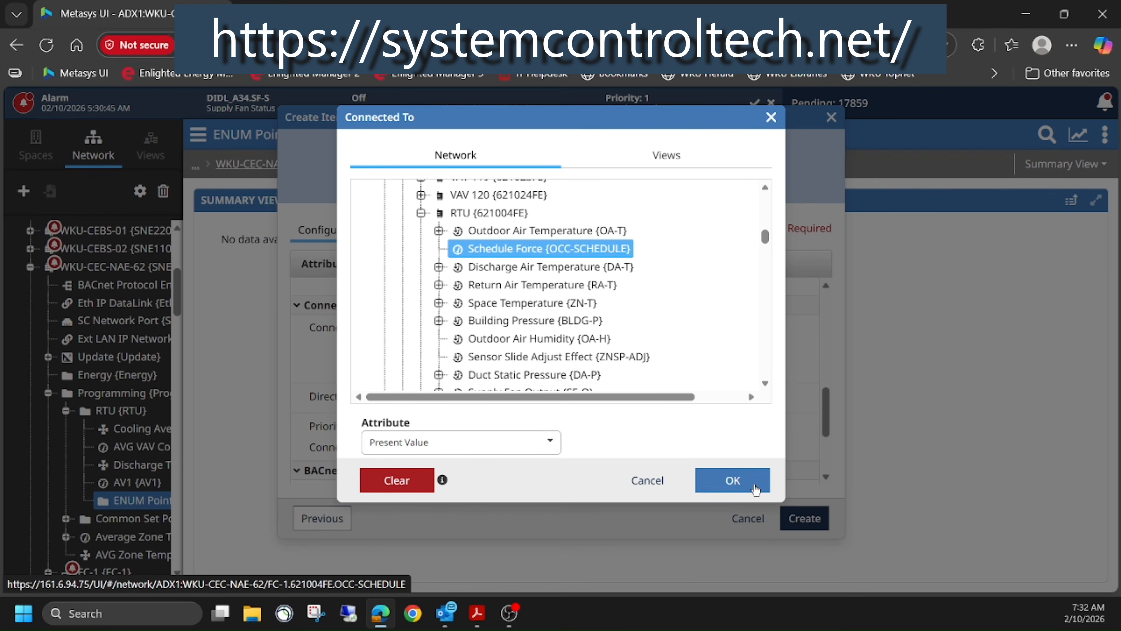
click(751, 484)
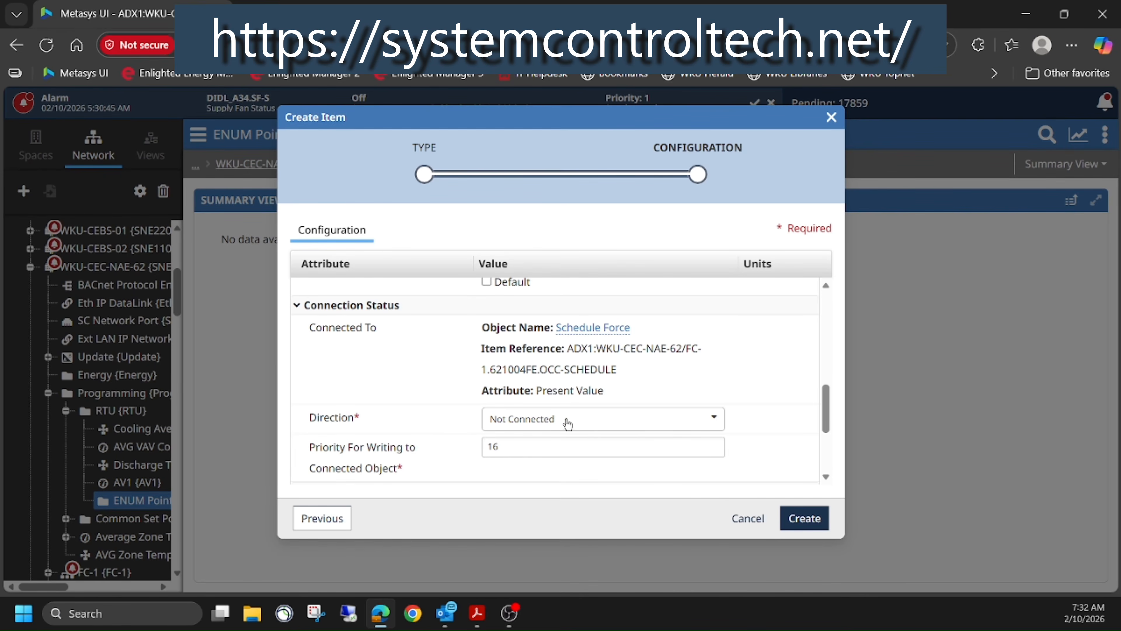
click(714, 422)
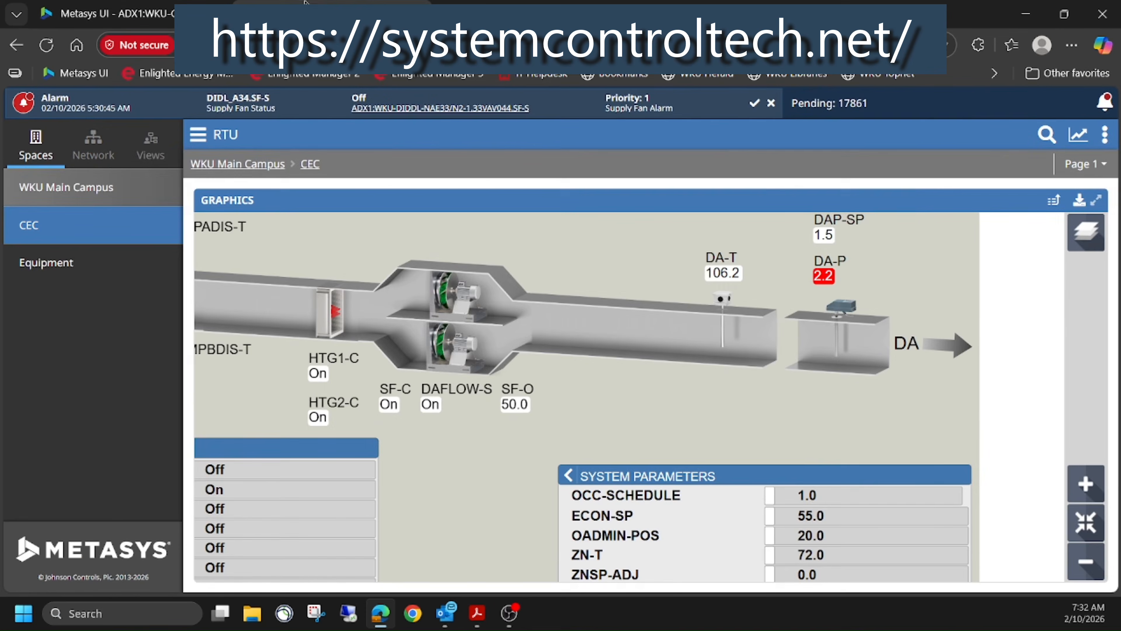
On the RTU graphic, examine how the Adjust command for OCC-SCHEDULE takes its value and cancel without saving.
click(807, 493)
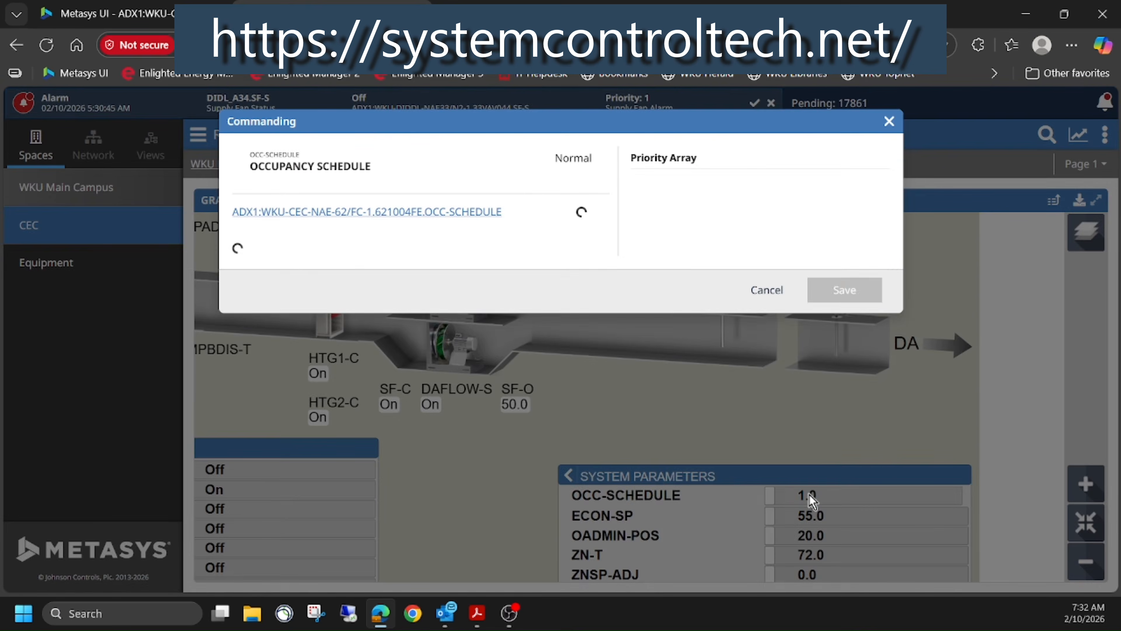
click(384, 276)
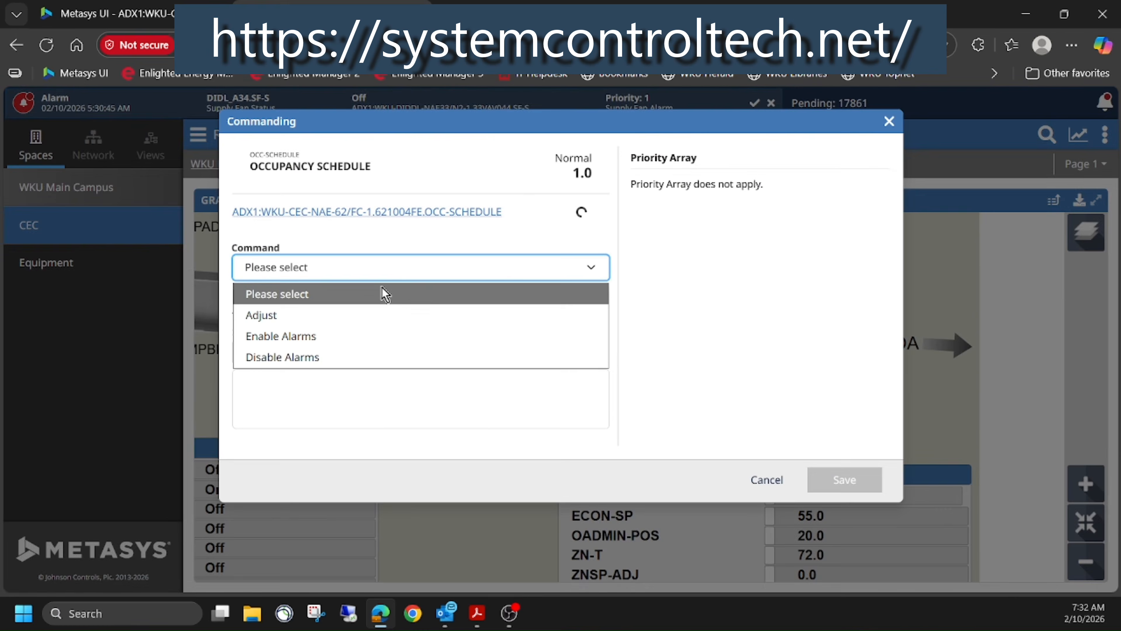
click(372, 315)
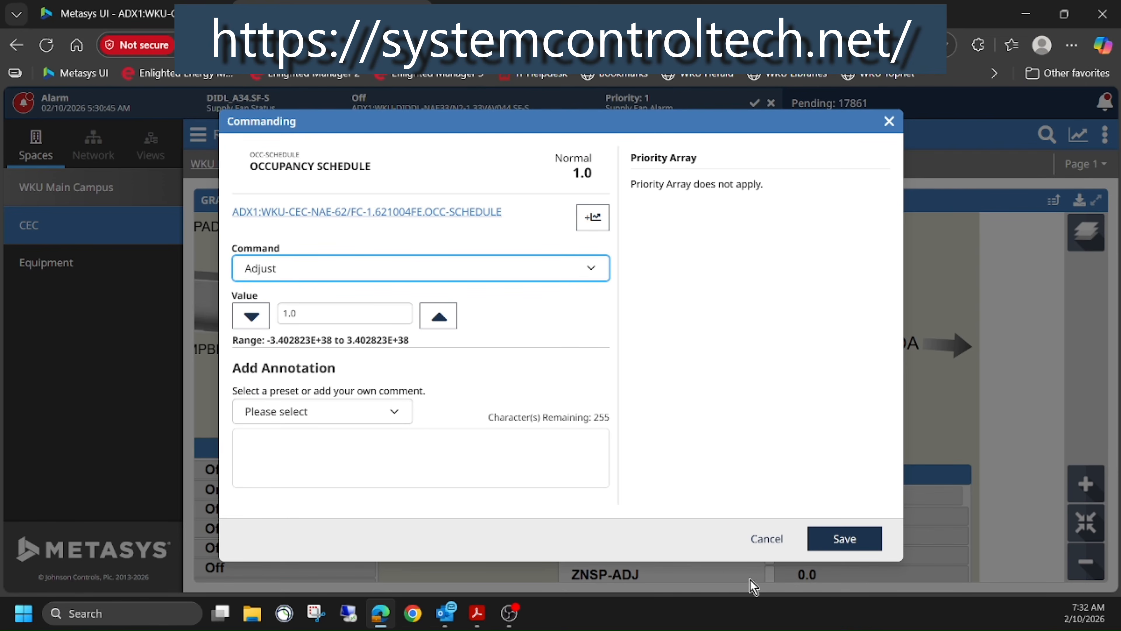
click(765, 548)
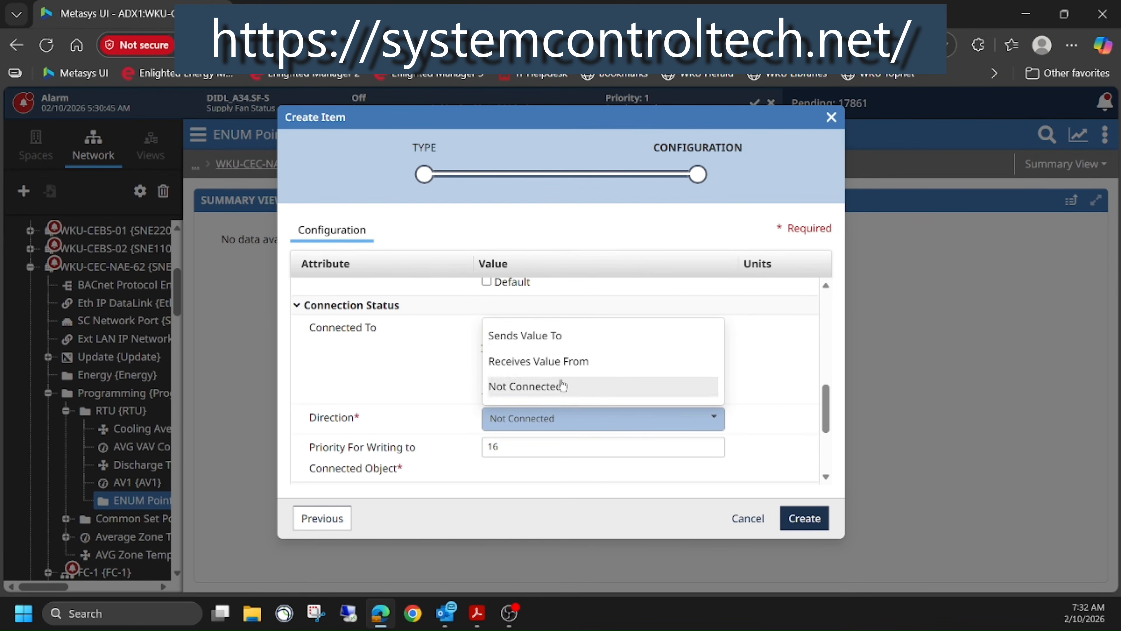
Set the connection Direction to Sends Value To and create the OCC-SCHED object.
click(536, 344)
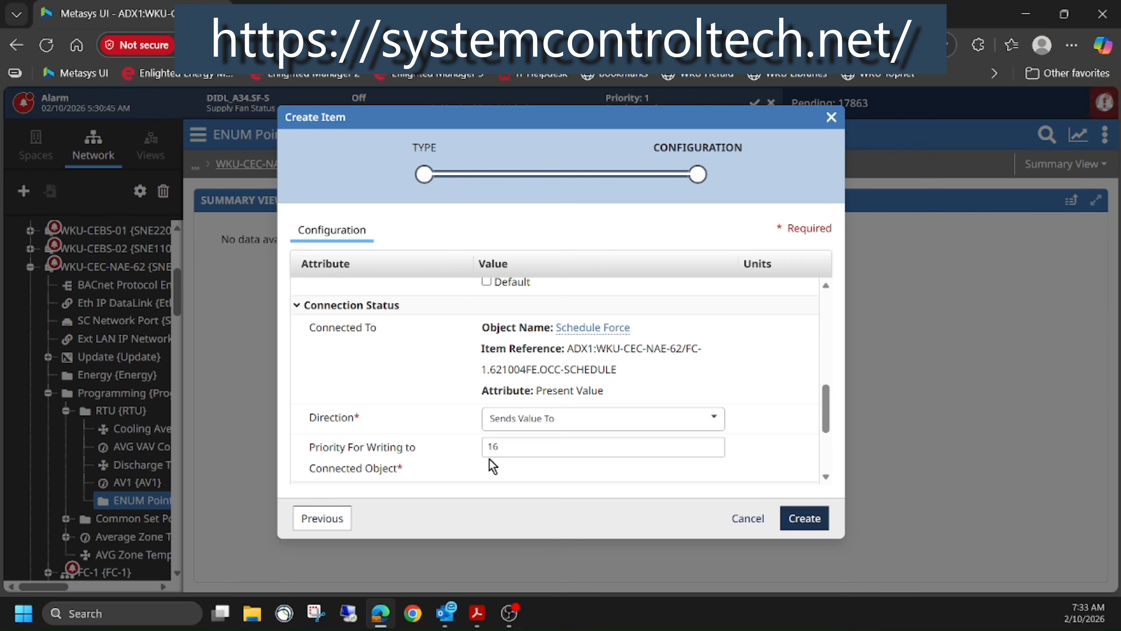
scroll(590, 473, down, 2)
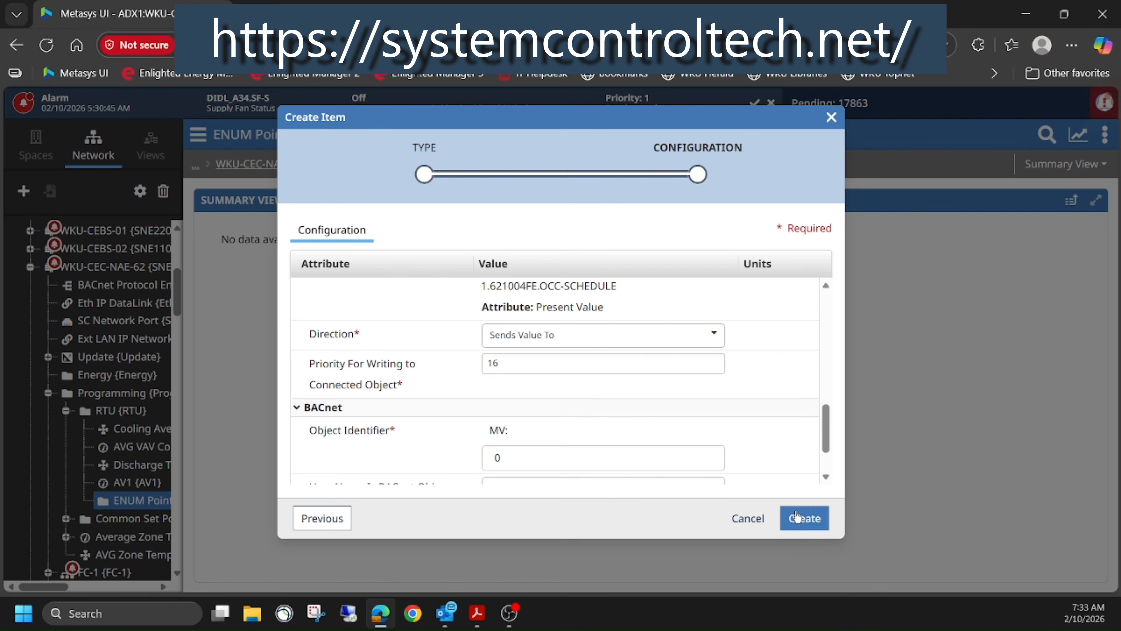
click(815, 523)
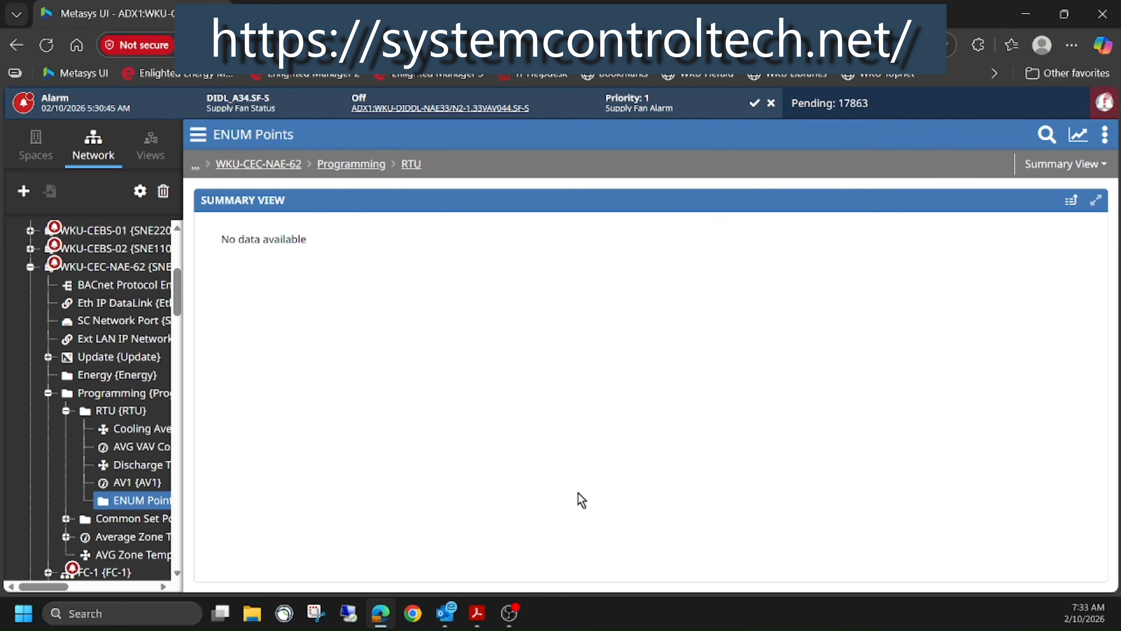
Open the new OCC-SCHED object under ENUM Points and command it with Adjust to Occupied.
click(179, 518)
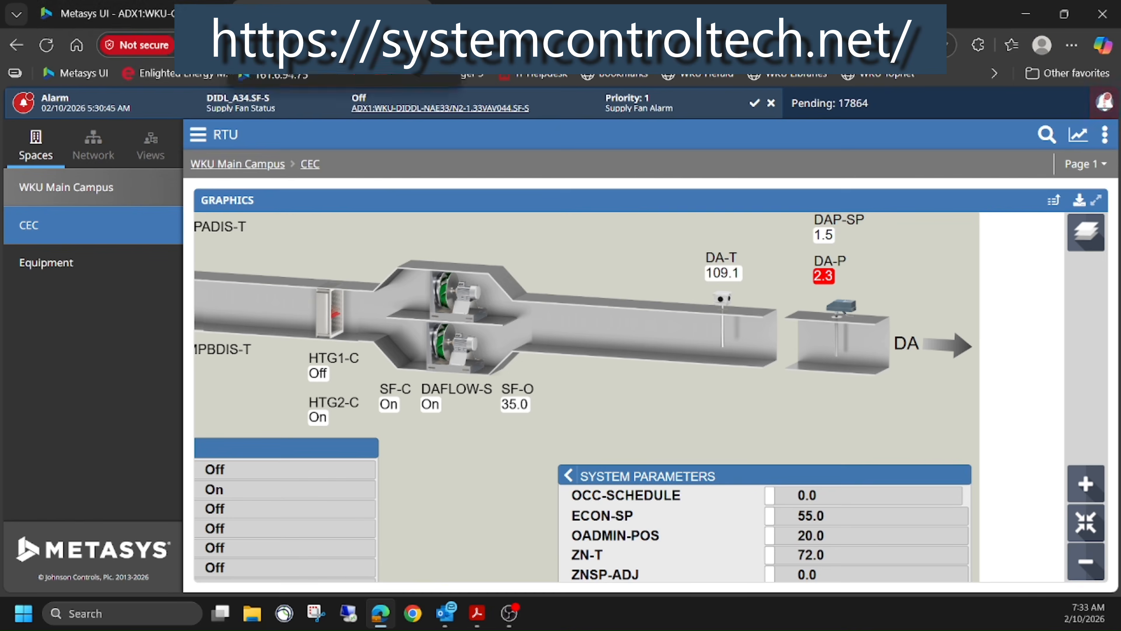
click(169, 14)
click(281, 234)
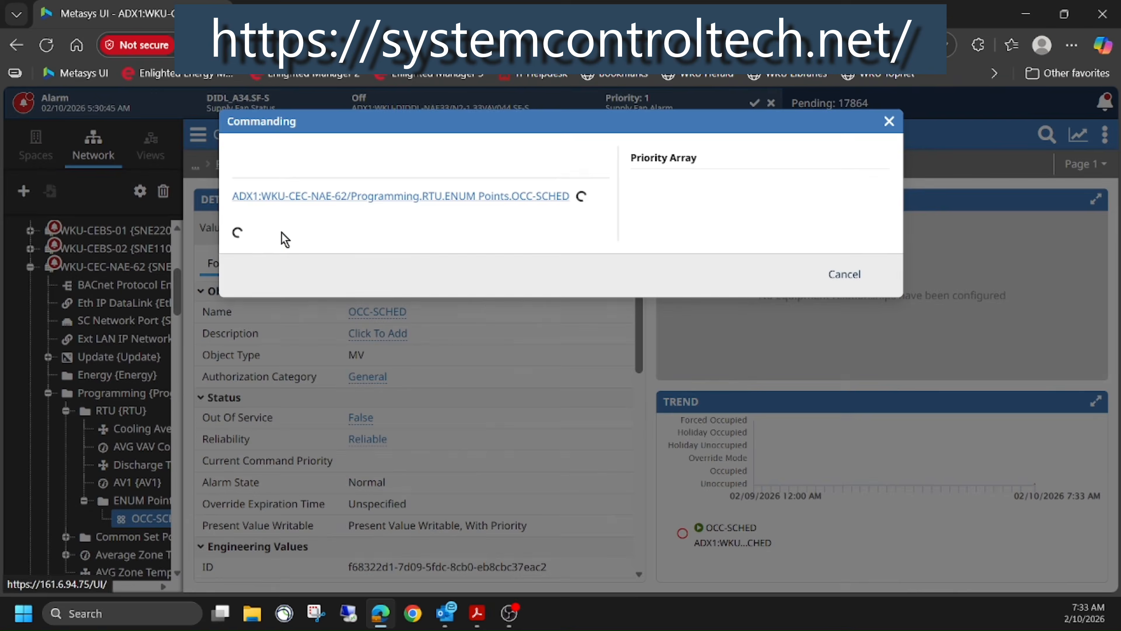
click(348, 265)
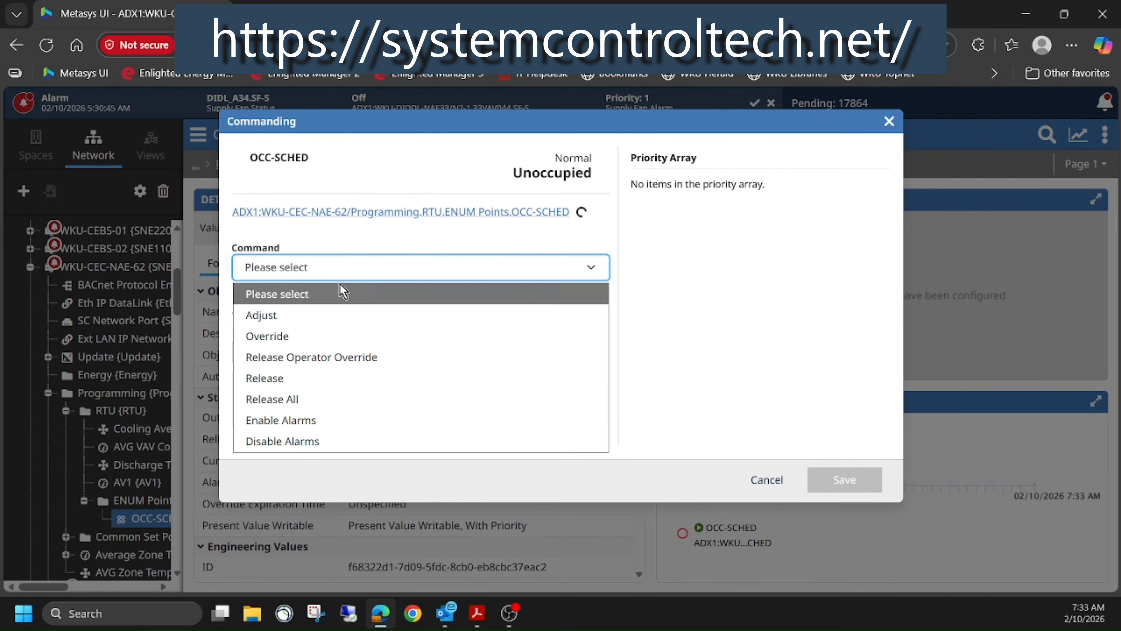
click(333, 316)
click(335, 316)
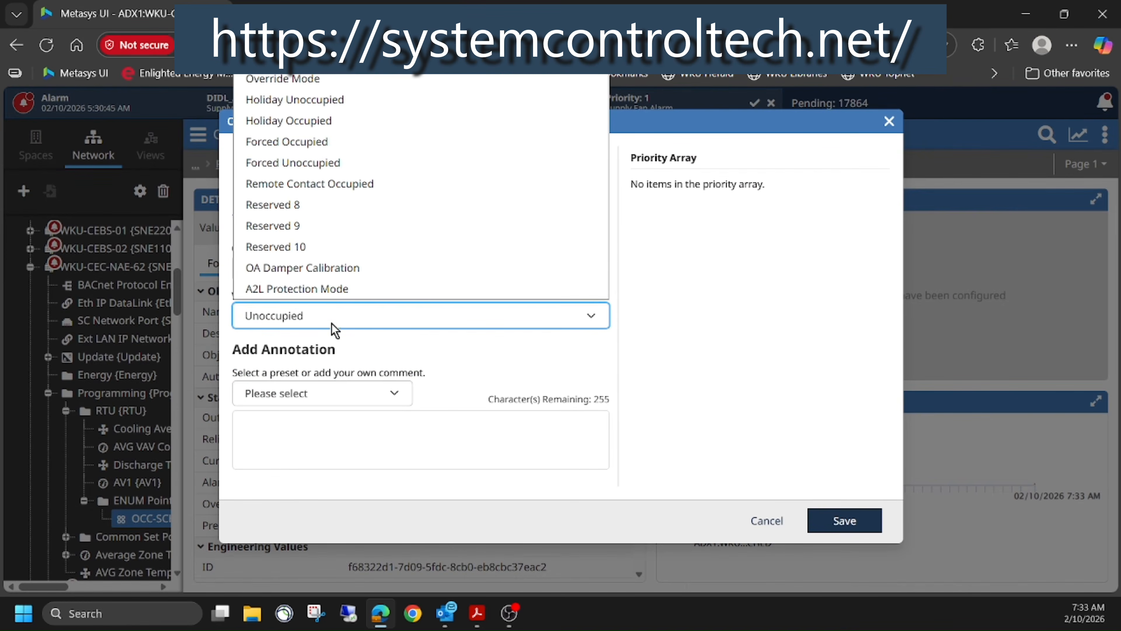
click(293, 75)
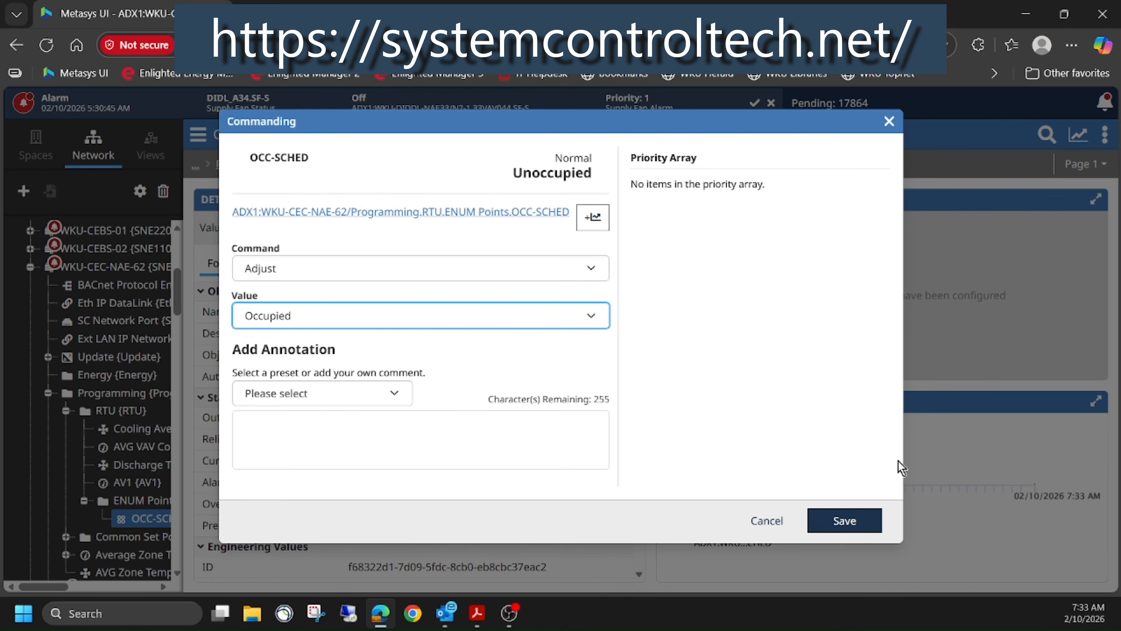
click(845, 521)
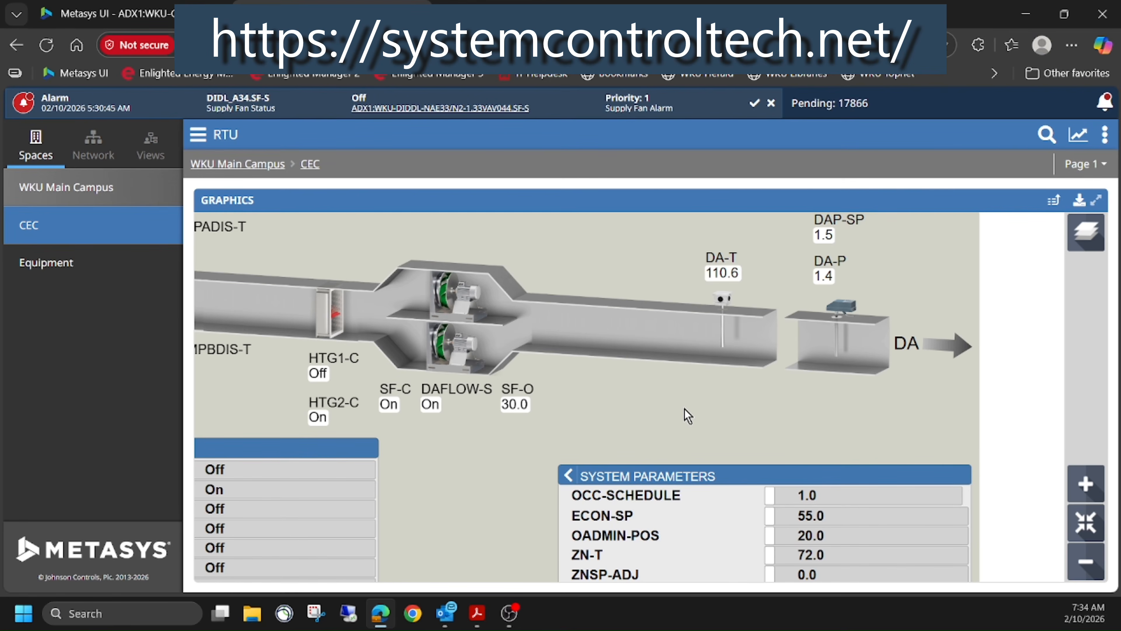
Open the CEC RTU graphic for editing in Graphics Manager and examine its System Parameters block alongside the live RTU graphic.
click(102, 13)
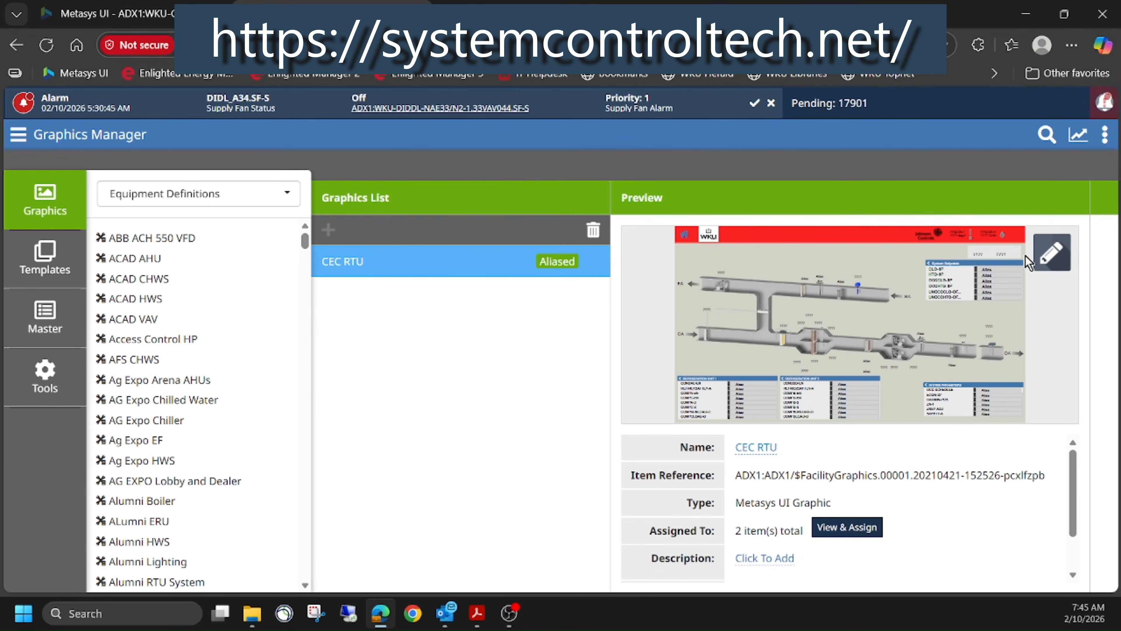
click(1053, 254)
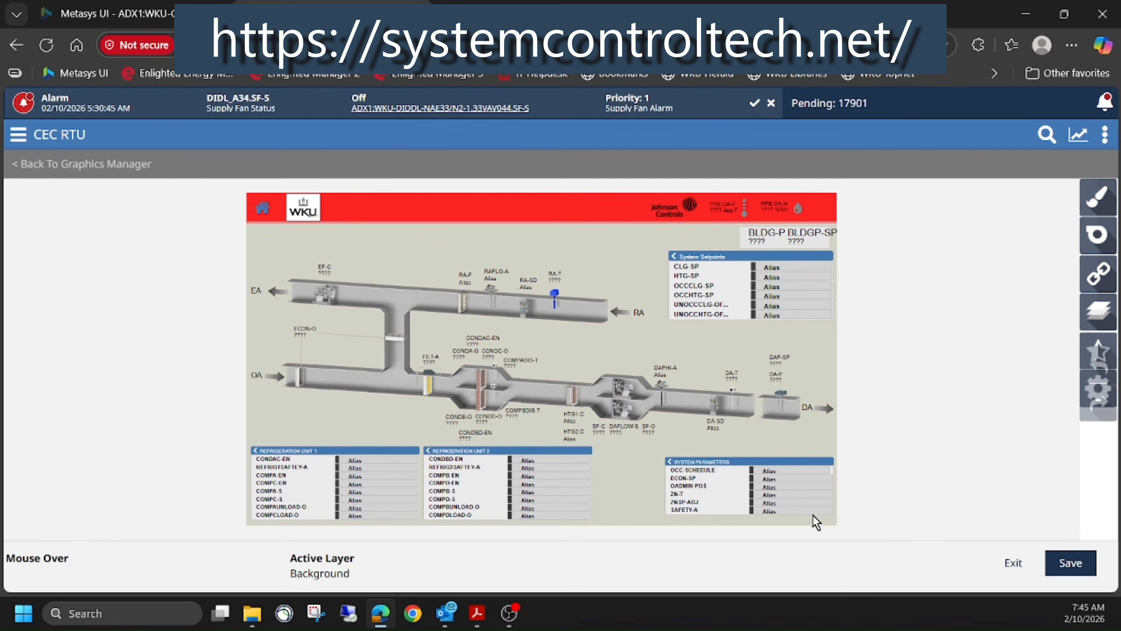
scroll(814, 512, up, 5)
scroll(814, 513, up, 3)
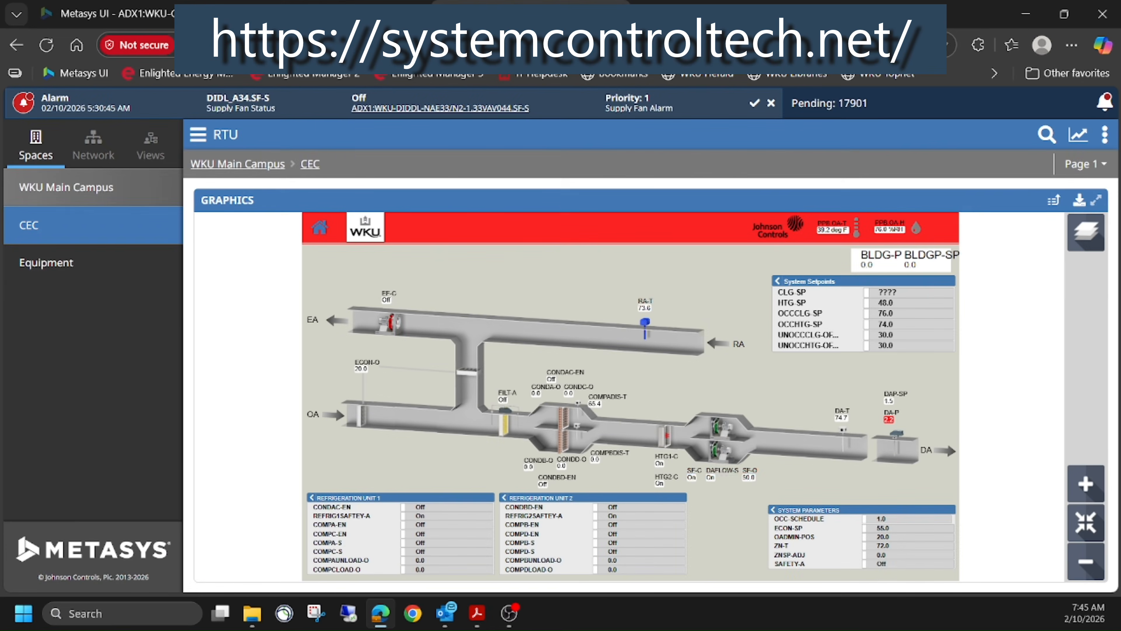
scroll(866, 559, down, 2)
scroll(865, 559, up, 9)
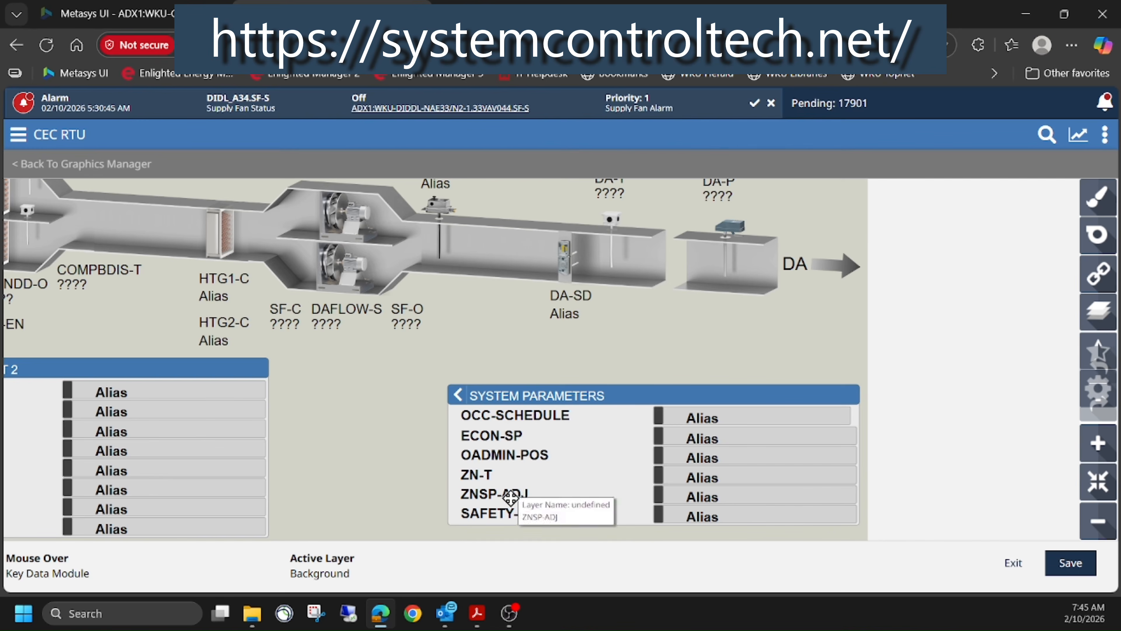
Select the System Parameters block and set the binding source to the Network tree.
click(511, 407)
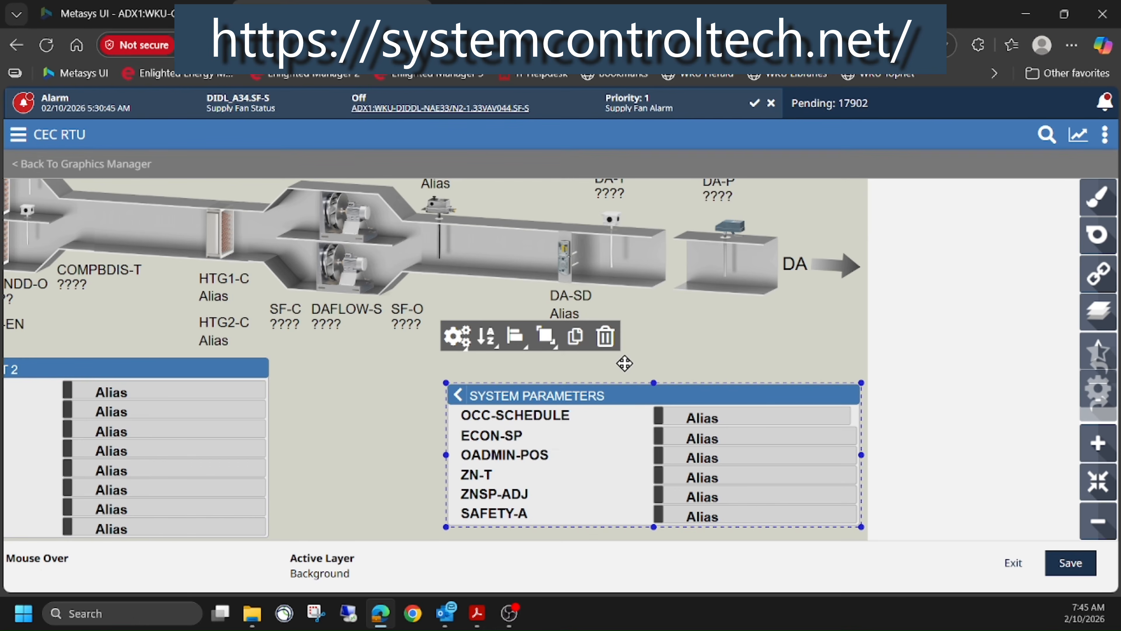
click(1098, 273)
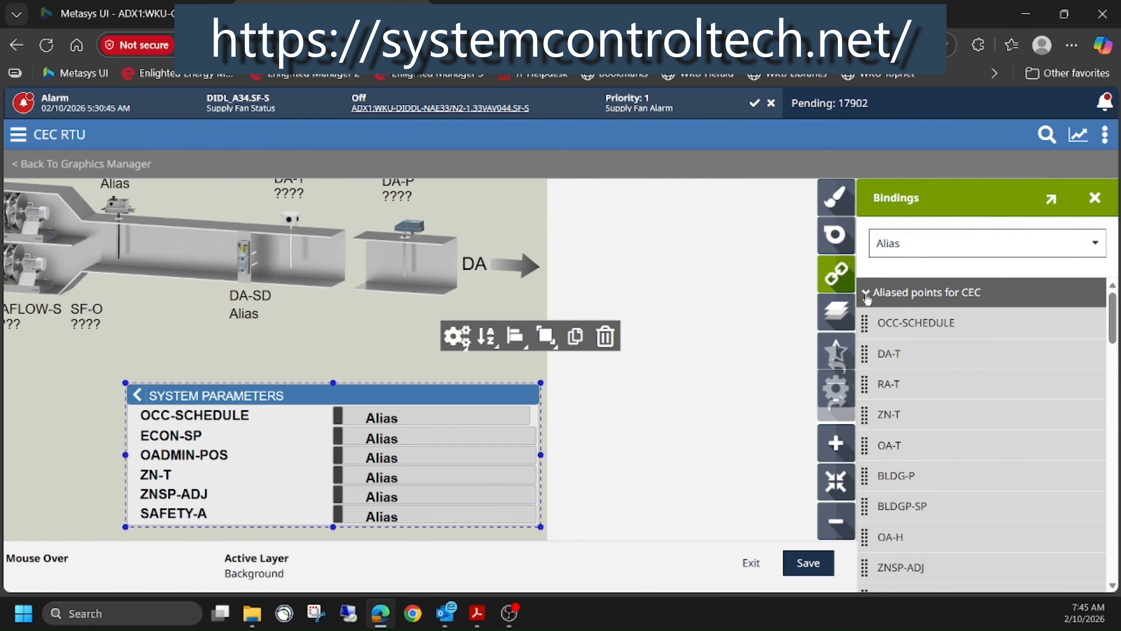
click(926, 257)
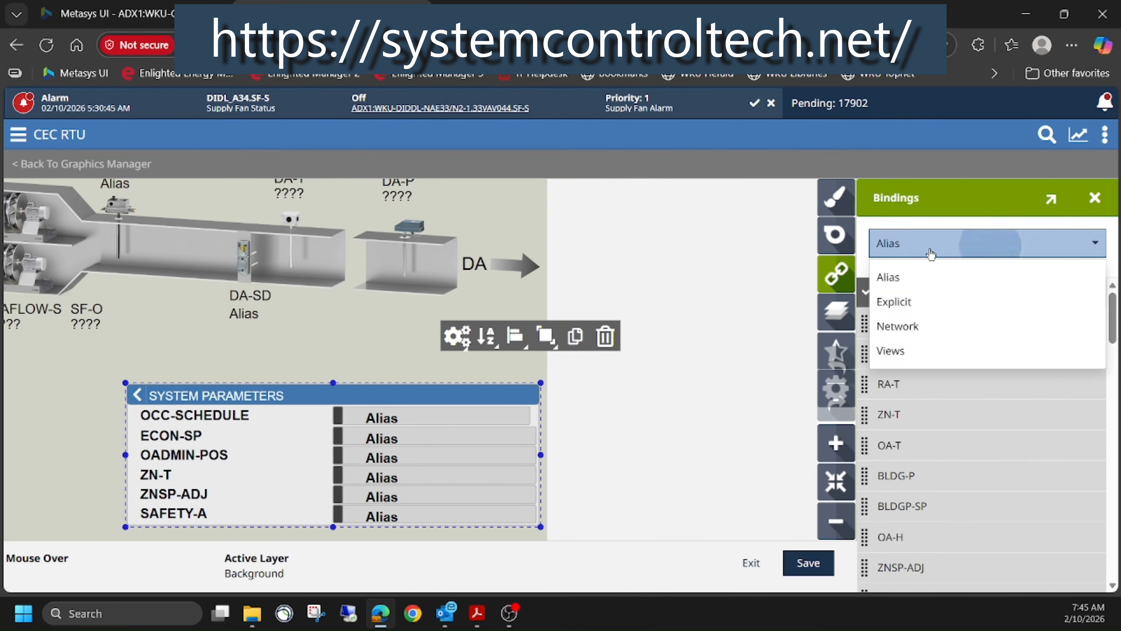
click(920, 326)
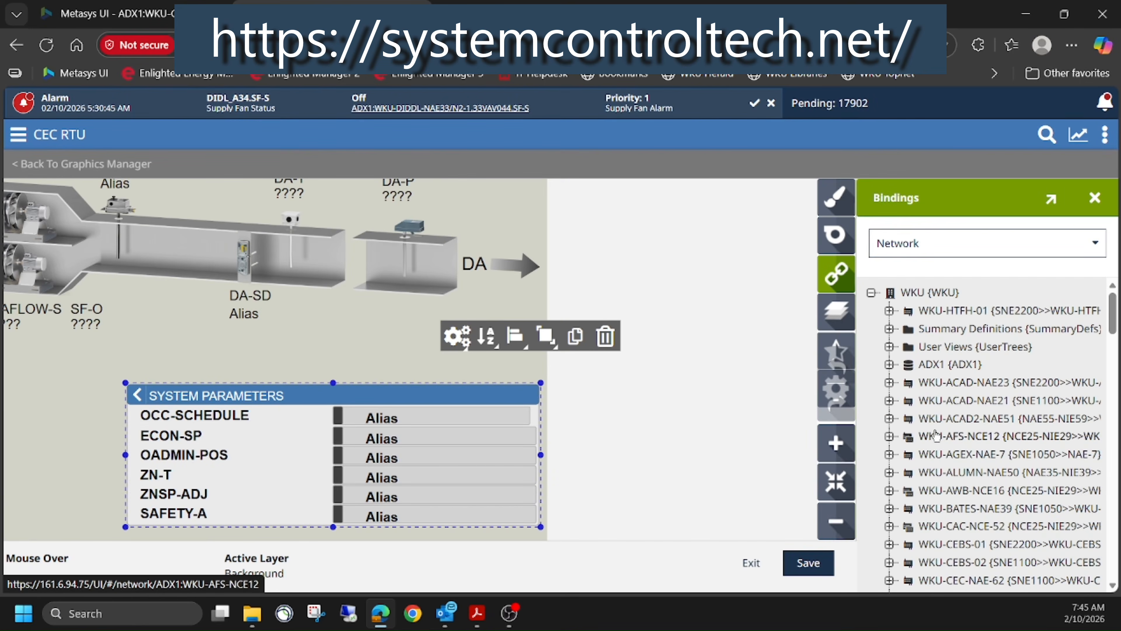
Add OCC-SCHED from the ENUM Points folder under WKU-CEC-NAE-62, Programming, RTU to the System Parameters block.
scroll(936, 436, down, 5)
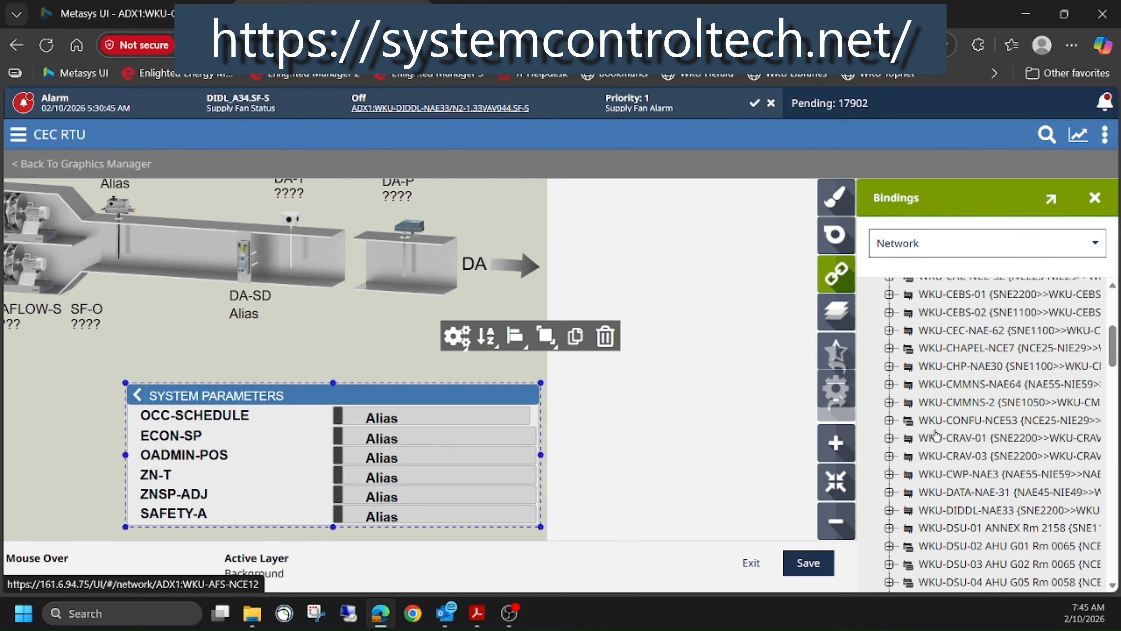
scroll(936, 435, down, 2)
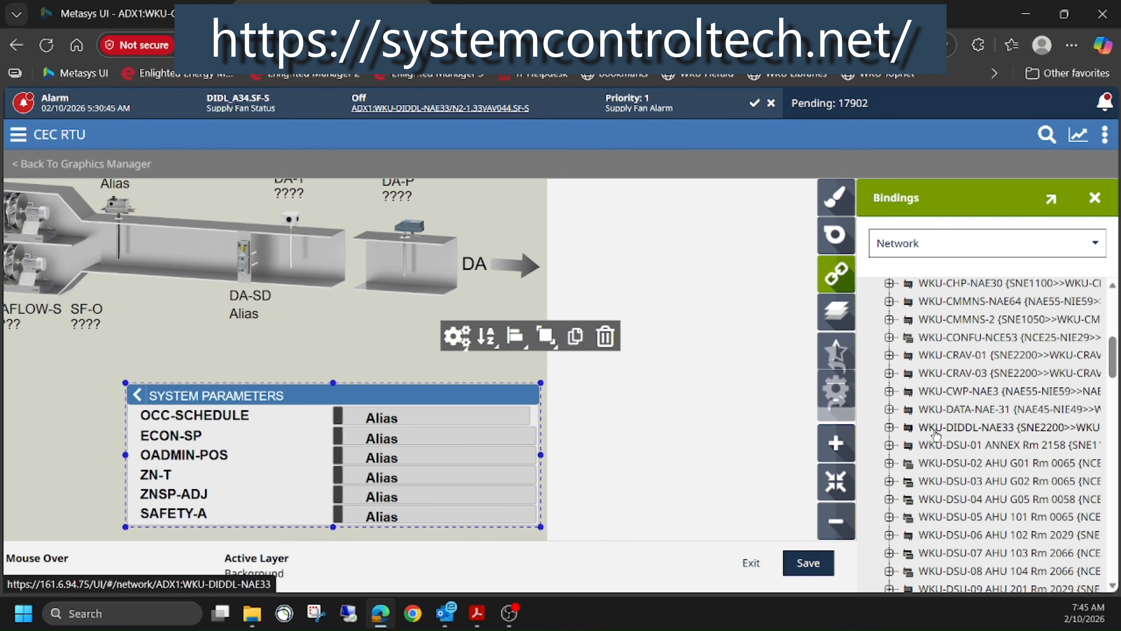
scroll(914, 318, up, 2)
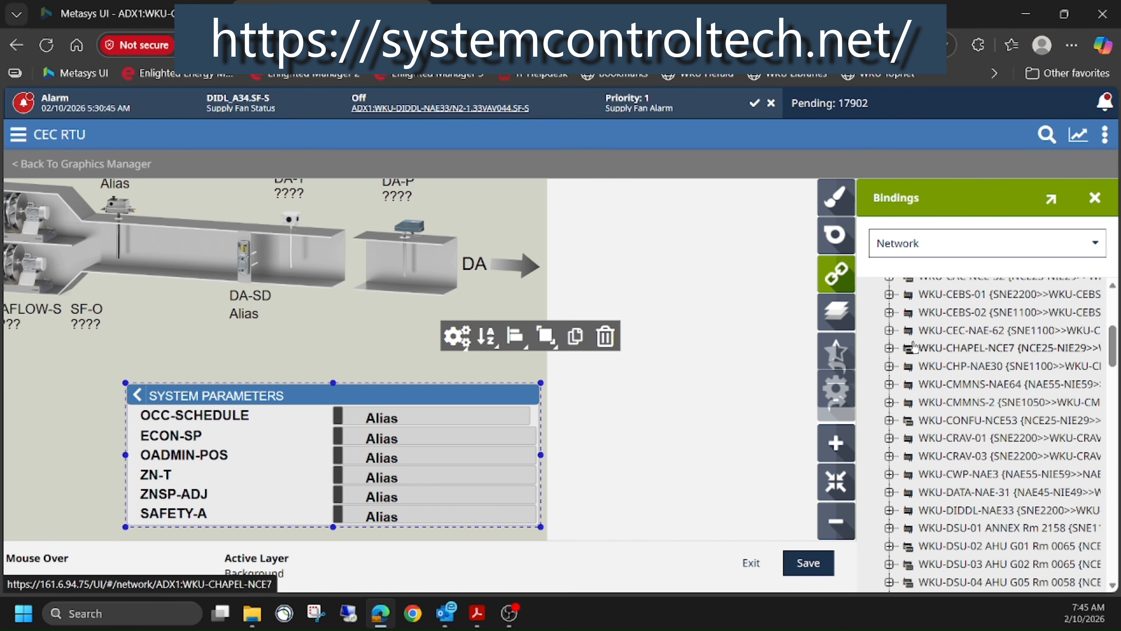
click(889, 330)
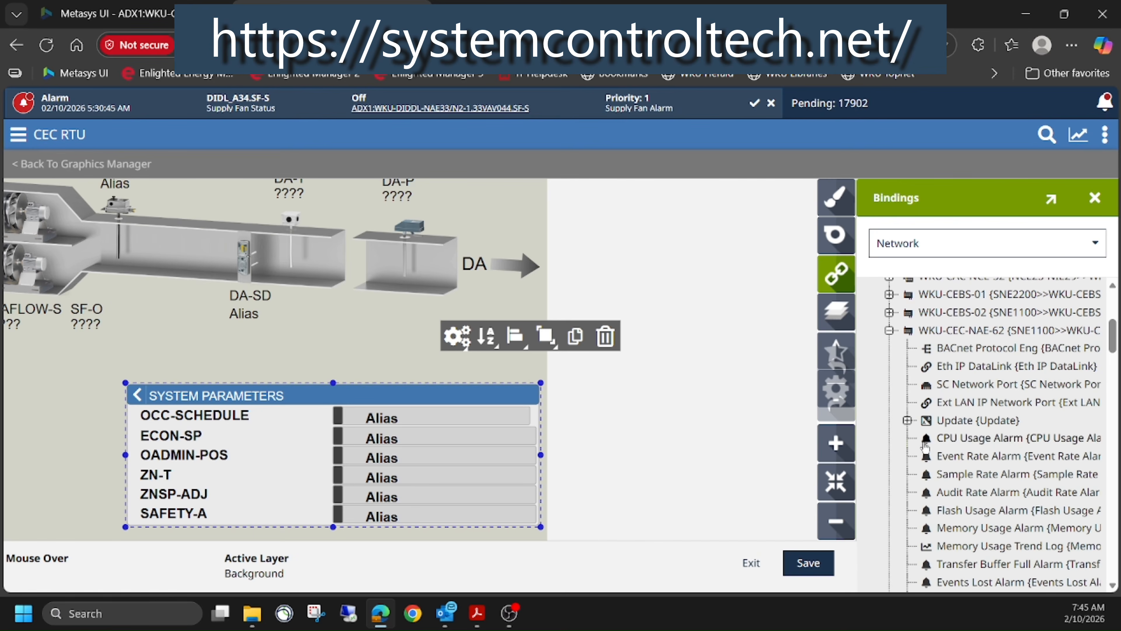
scroll(914, 451, down, 5)
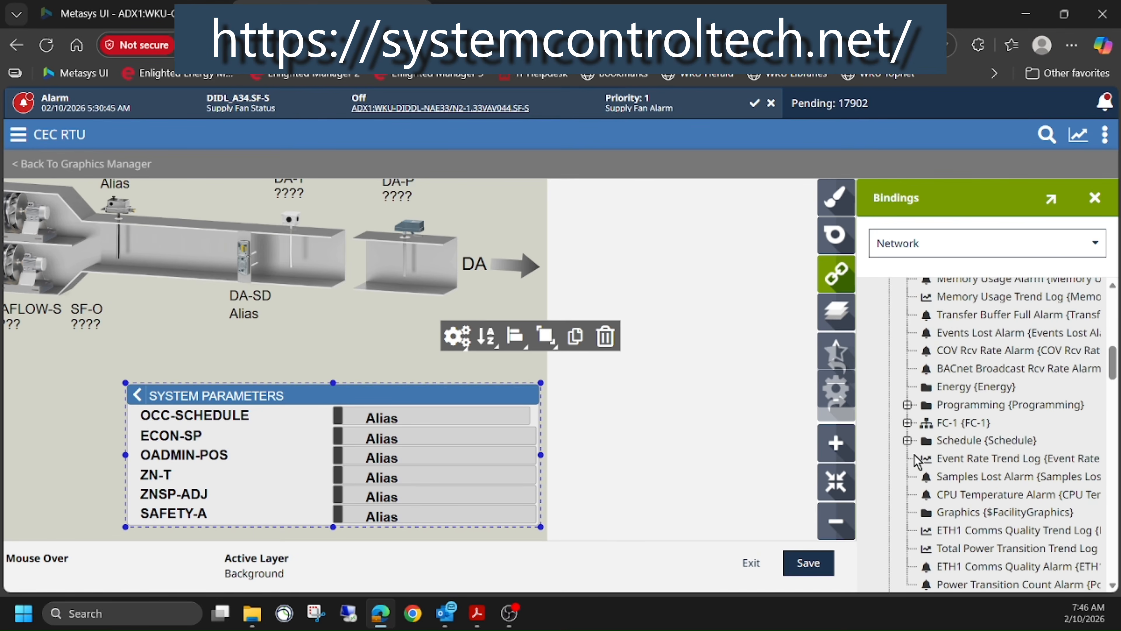
click(908, 405)
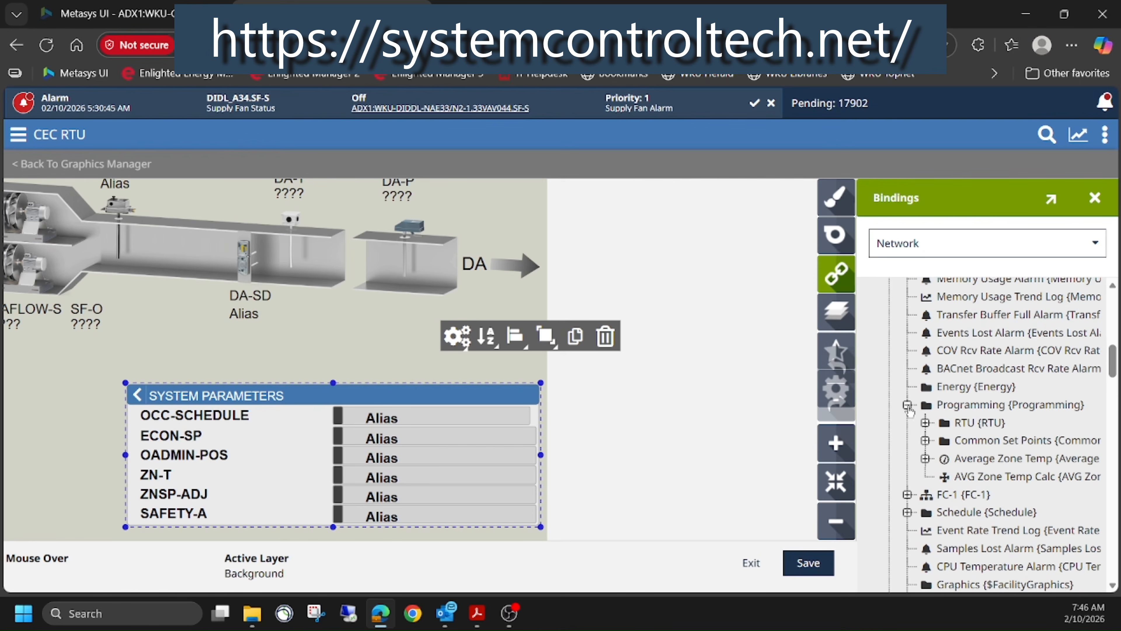
click(925, 423)
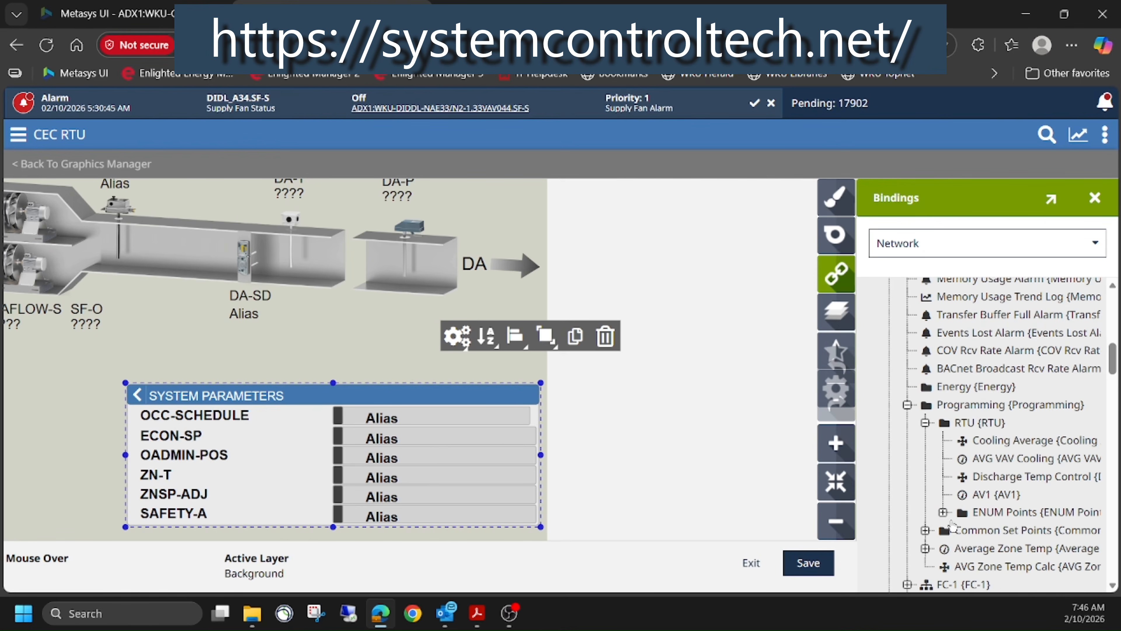
click(943, 513)
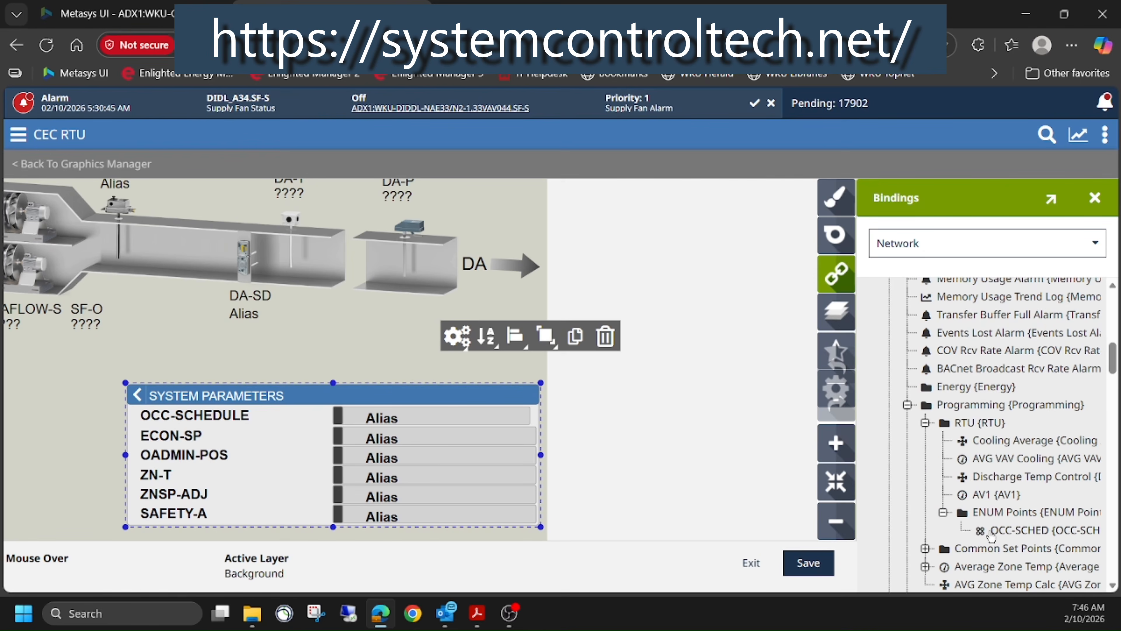
click(1014, 531)
drag(1014, 532, 241, 508)
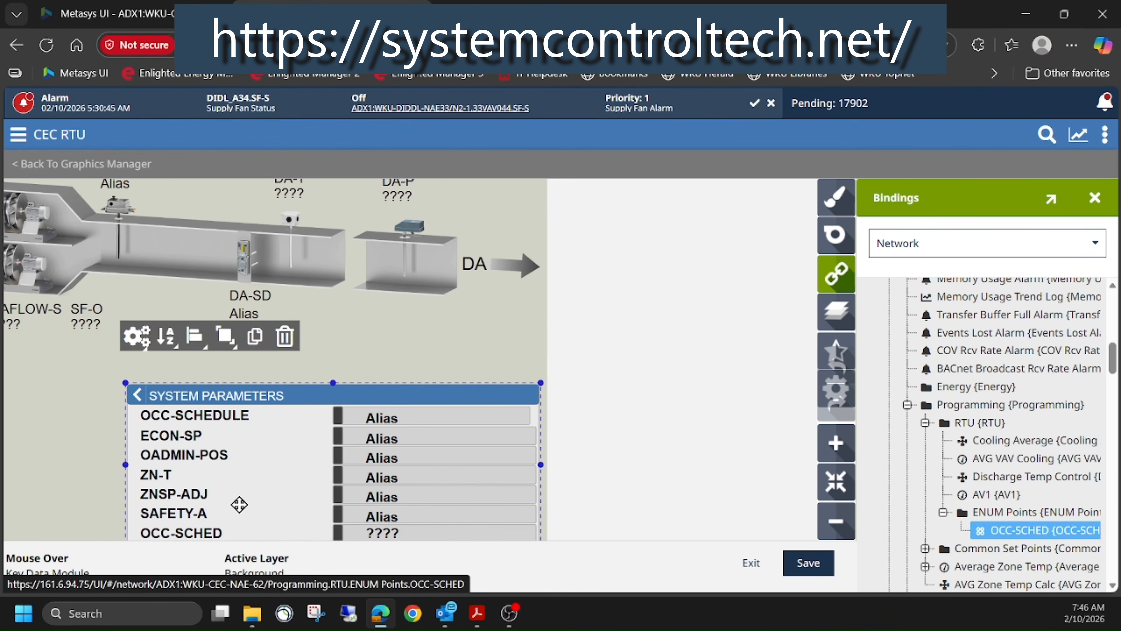
Switch the binding source from Network back to Alias to list the aliased points for CEC.
scroll(260, 462, down, 1)
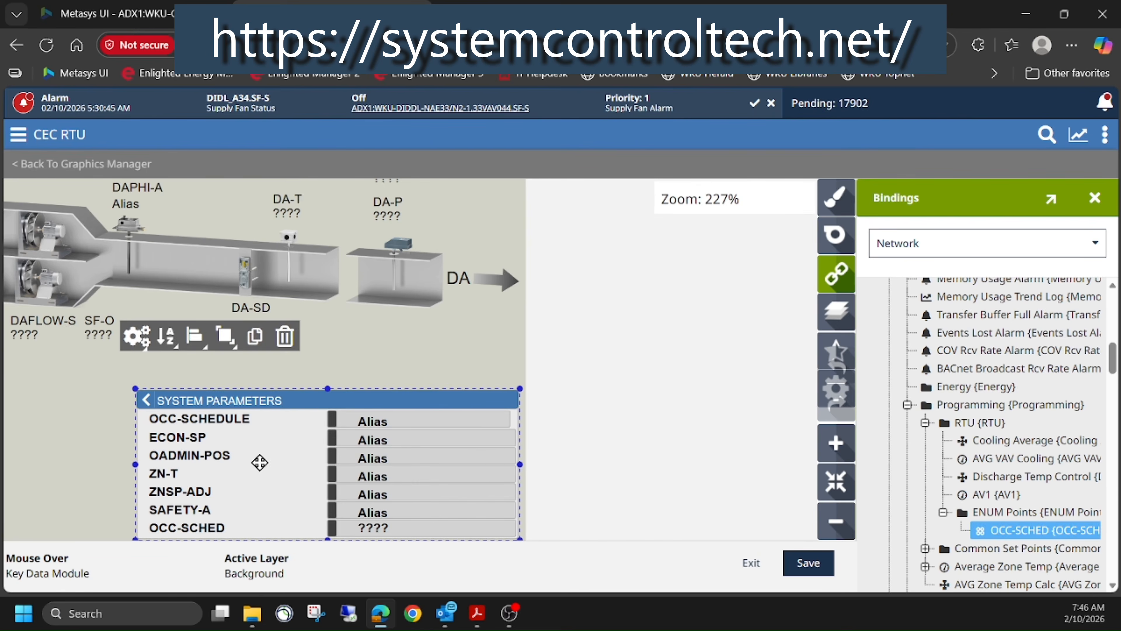
scroll(260, 462, down, 3)
scroll(119, 433, up, 4)
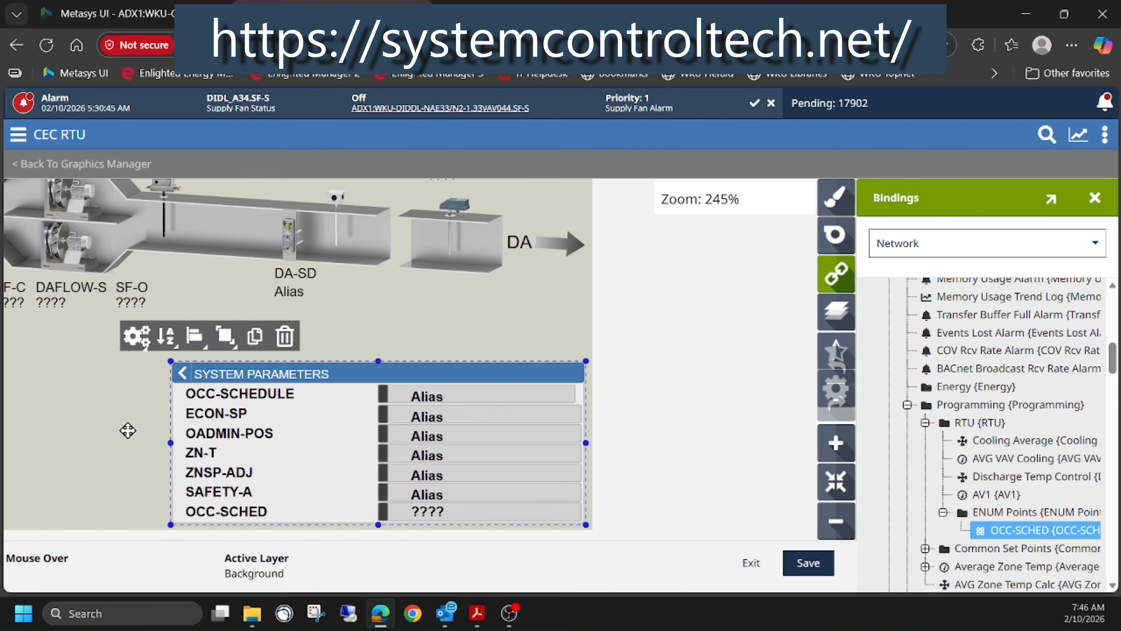
scroll(128, 431, down, 1)
scroll(133, 448, up, 1)
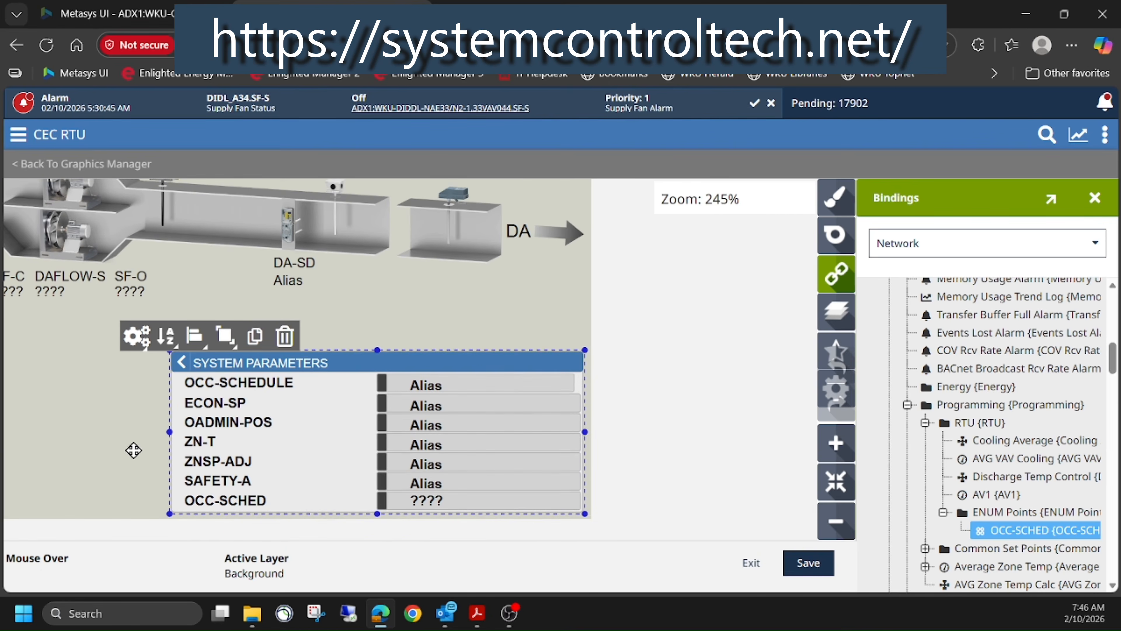
click(926, 424)
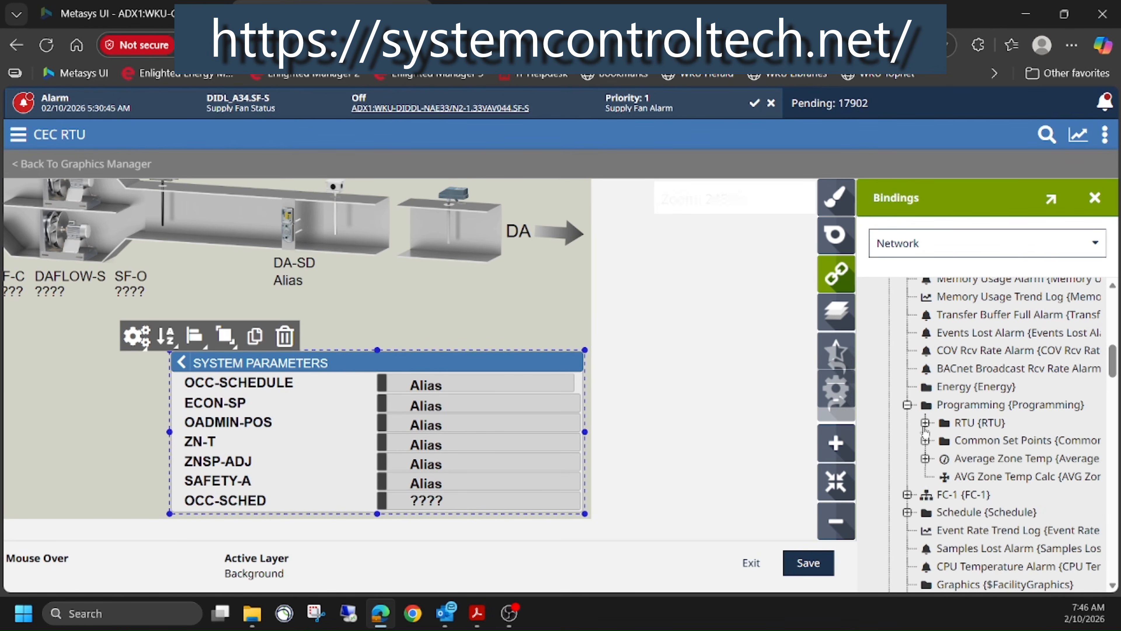
click(907, 496)
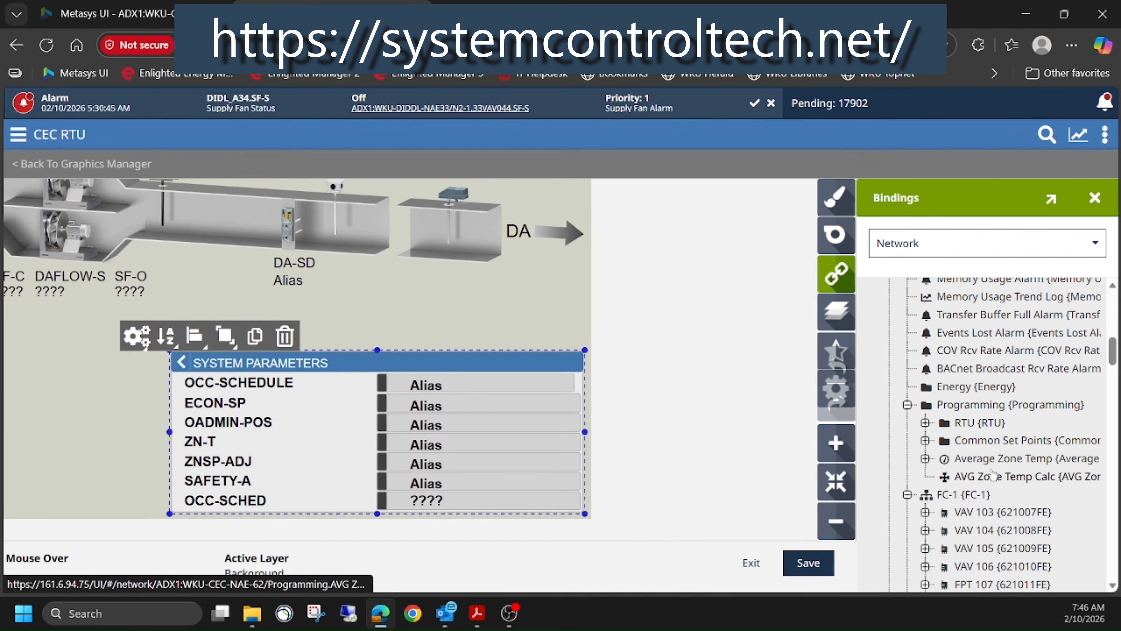
click(950, 243)
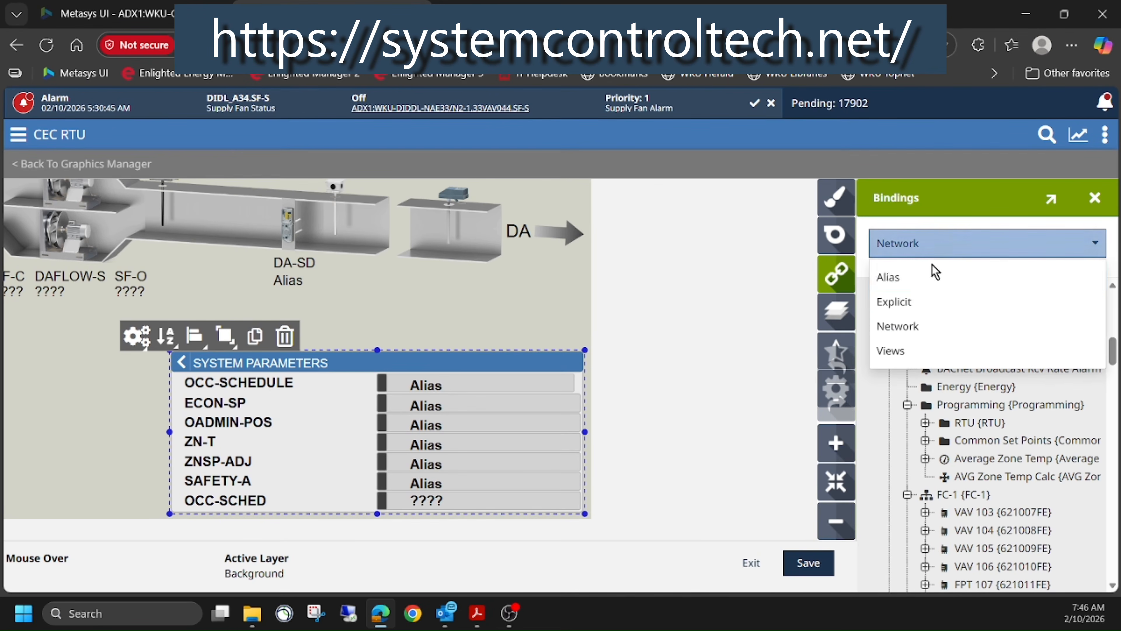
click(912, 302)
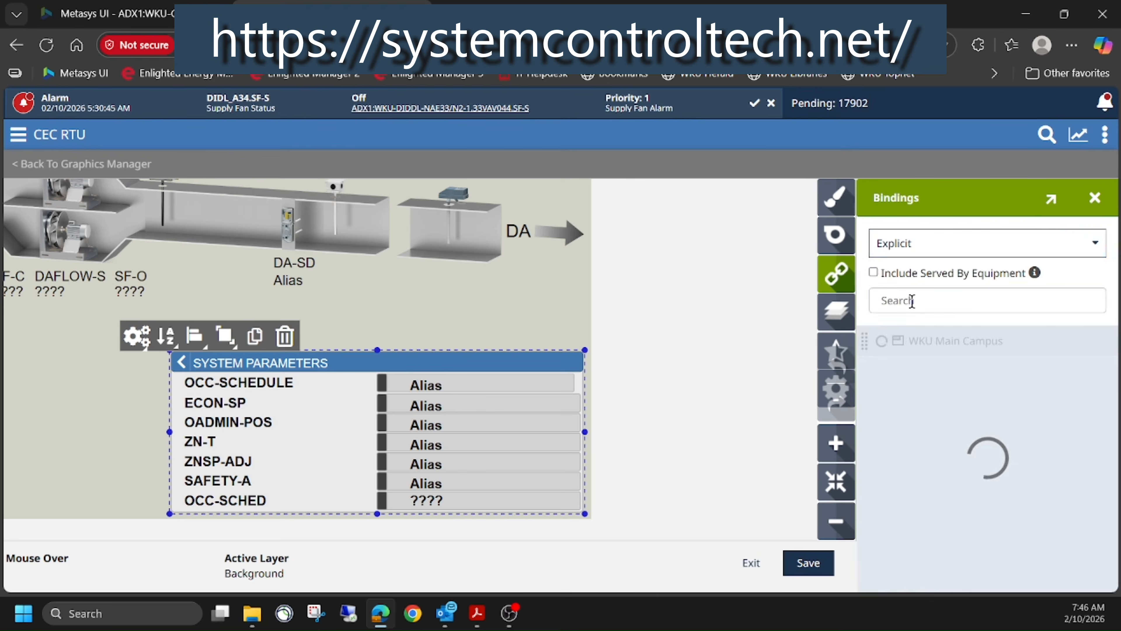
click(926, 247)
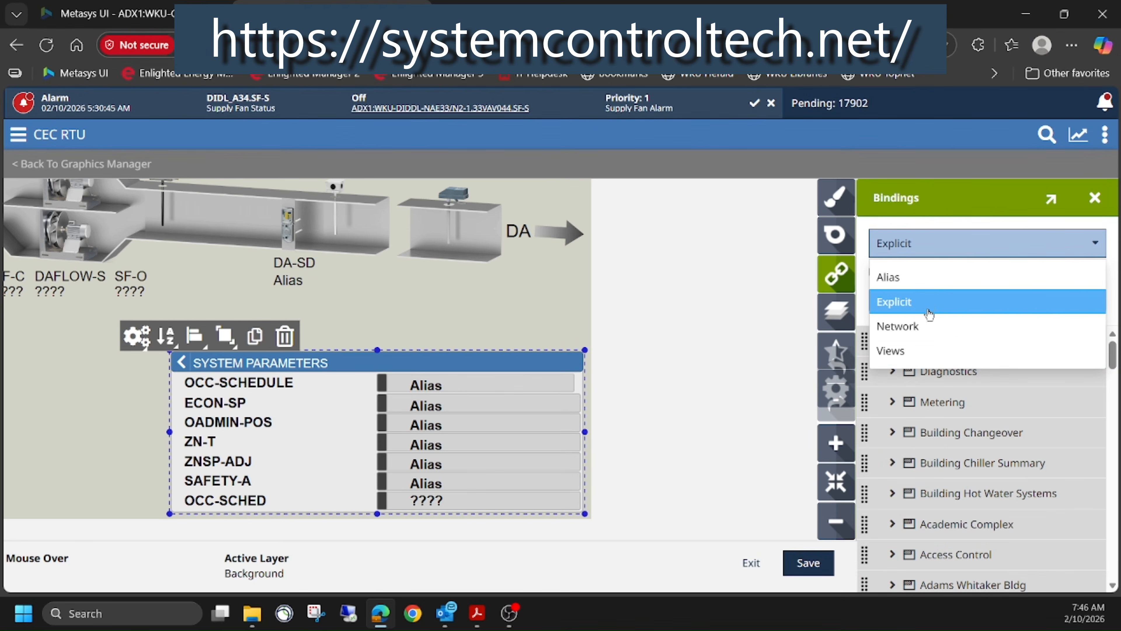
click(914, 277)
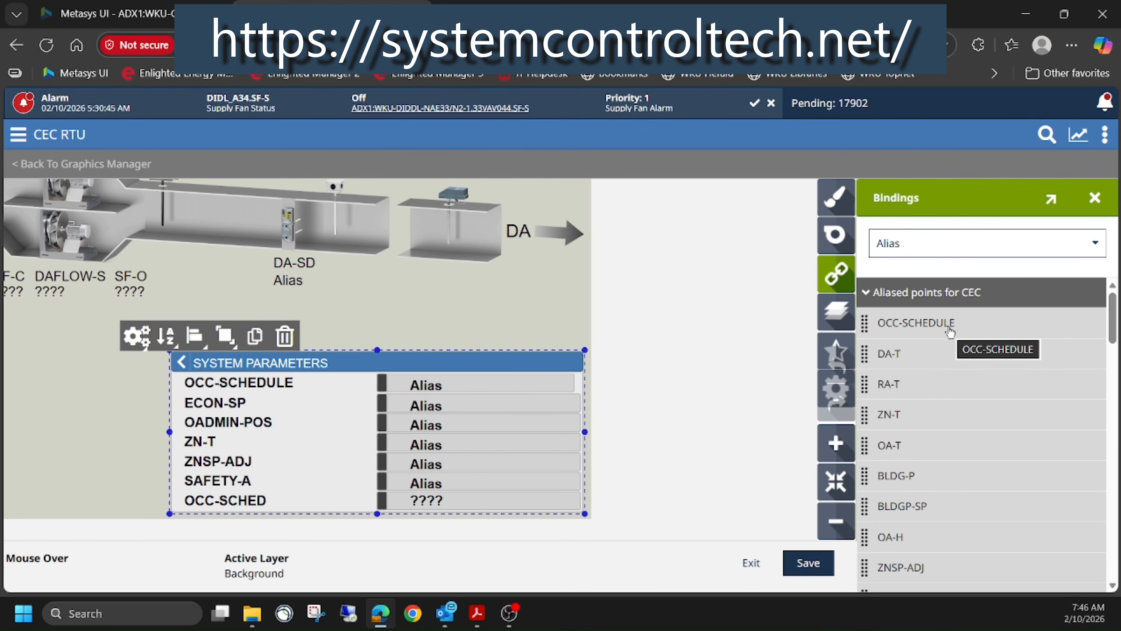
Re-add the OCC-SCHEDULE alias at the end of the System Parameters block and delete its original first row.
drag(950, 330, 316, 499)
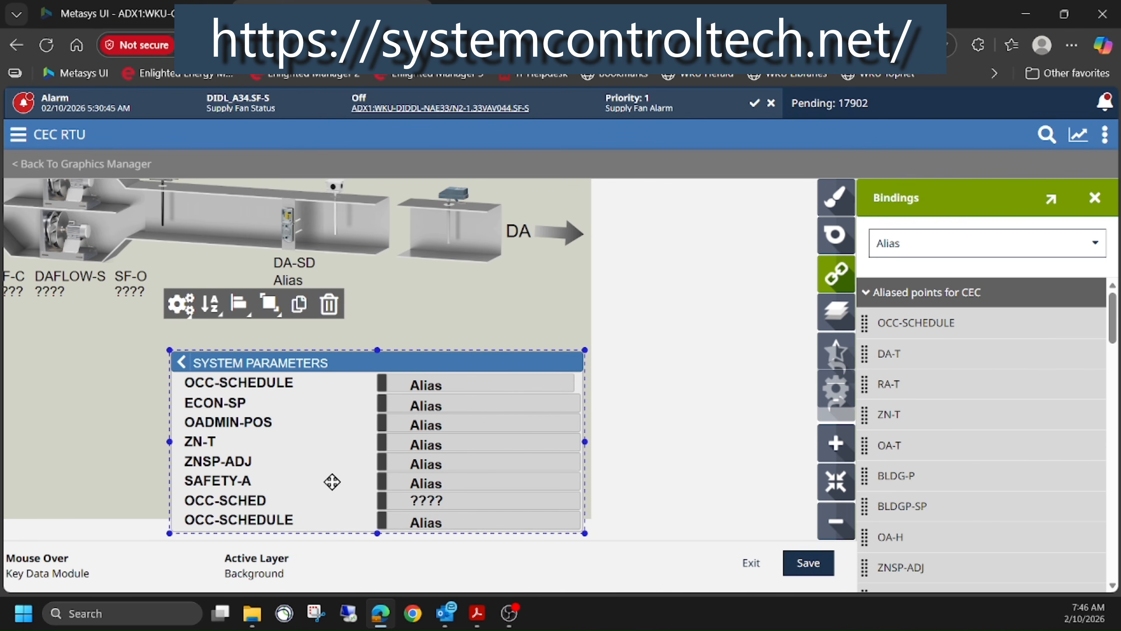
click(274, 385)
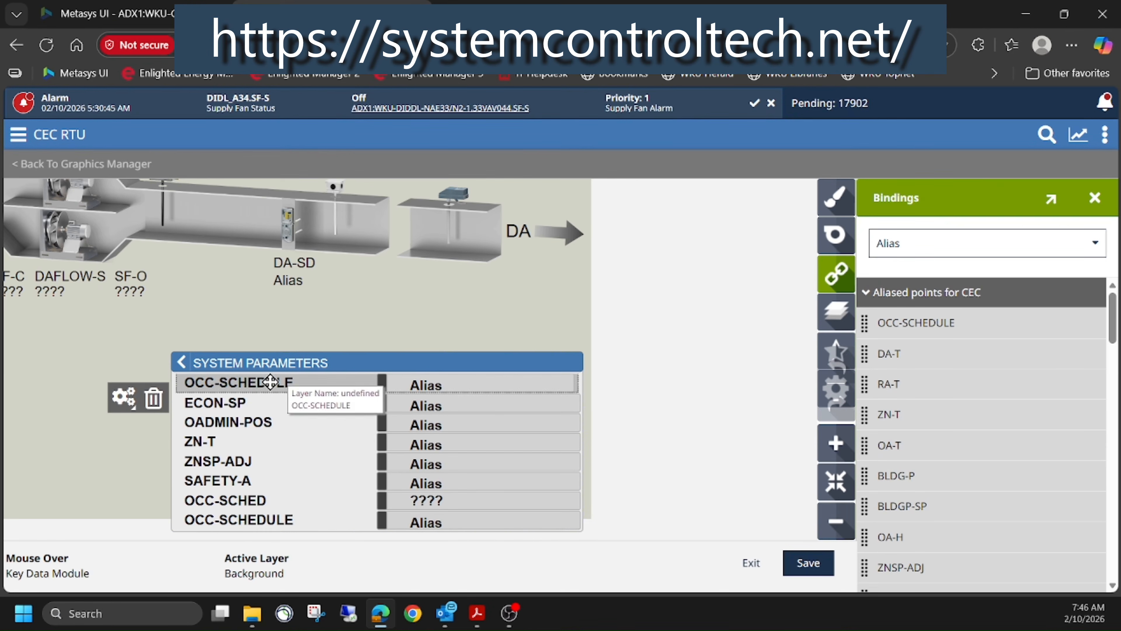
click(150, 409)
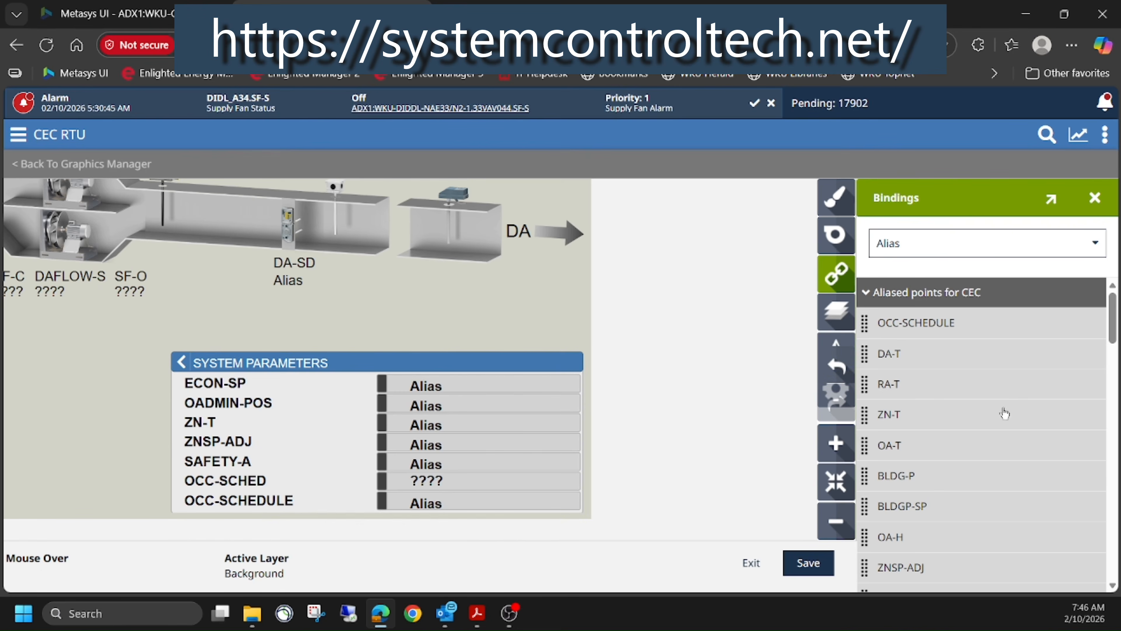
Re-add the ECON-SP alias below OCC-SCHEDULE in the System Parameters block and delete its original row.
scroll(996, 459, down, 2)
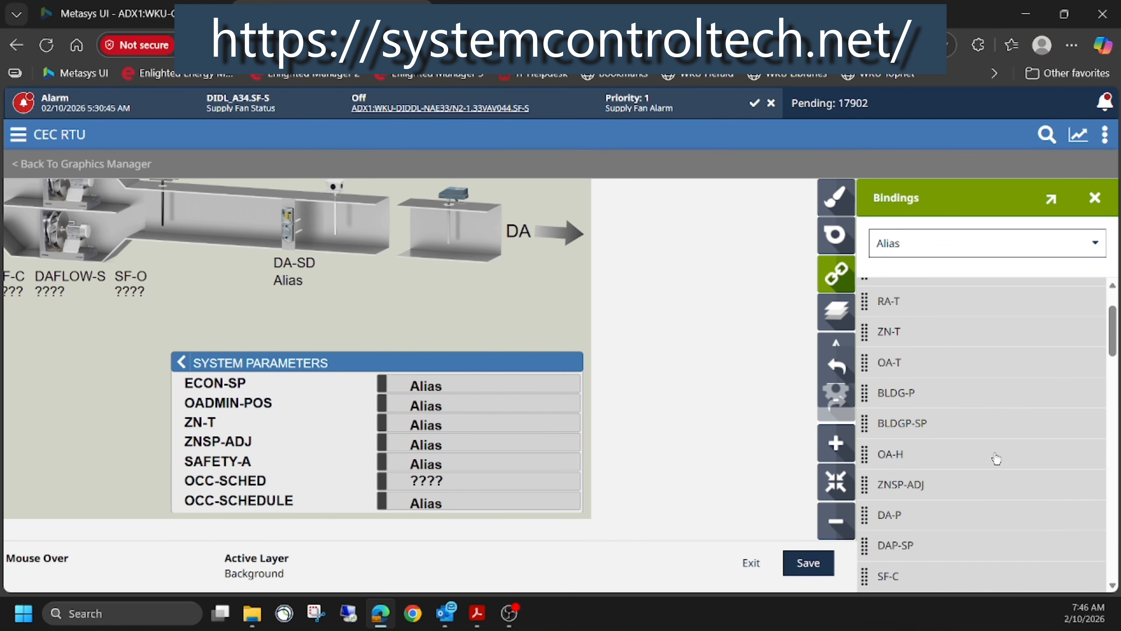
scroll(997, 459, down, 4)
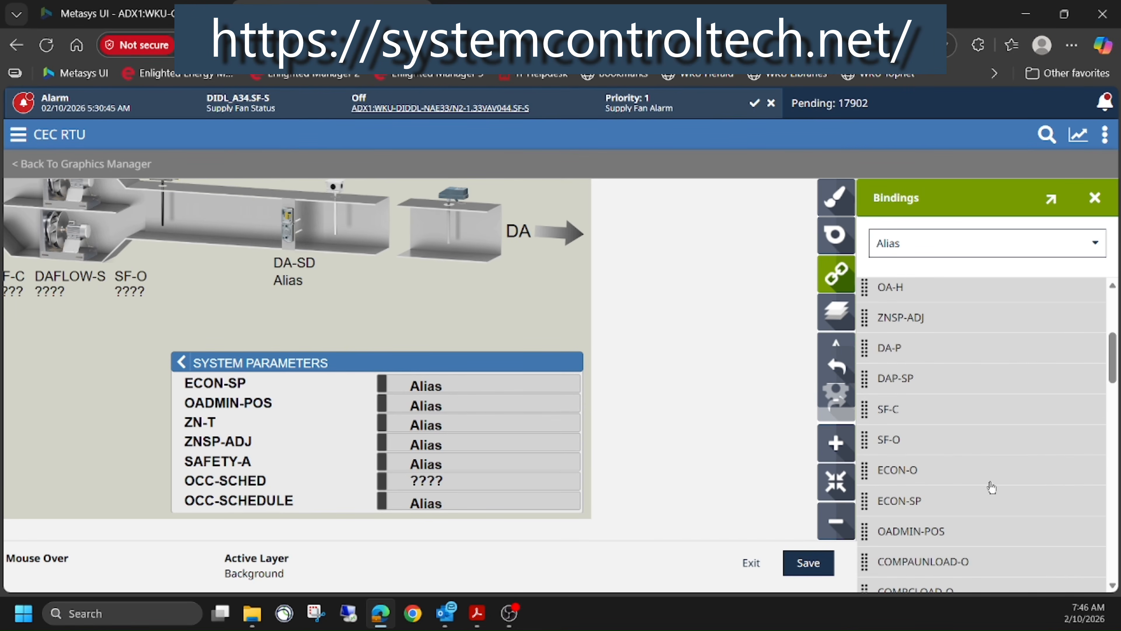
drag(958, 505, 358, 485)
click(249, 383)
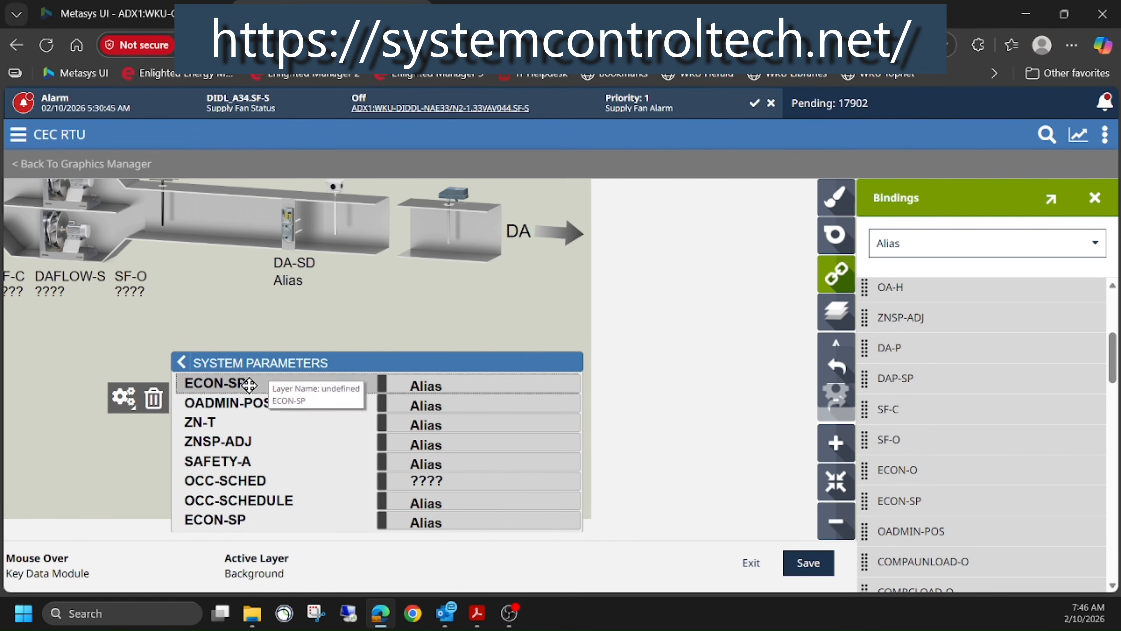
click(153, 400)
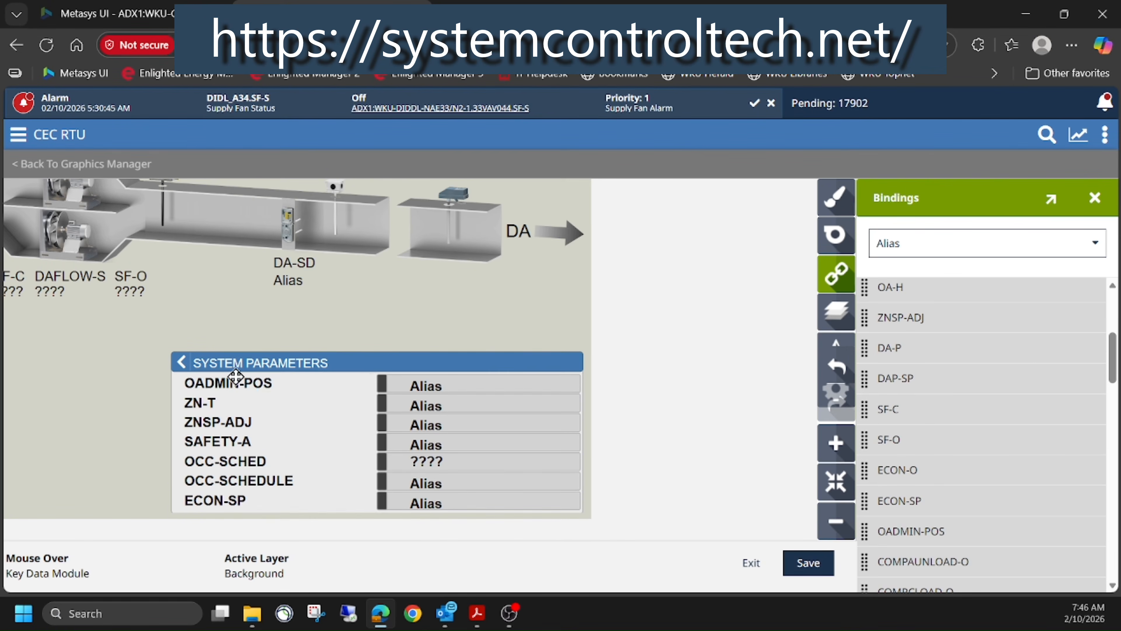
Re-add the OADMIN-POS alias below ECON-SP in the System Parameters block and delete its original row.
drag(962, 538, 348, 483)
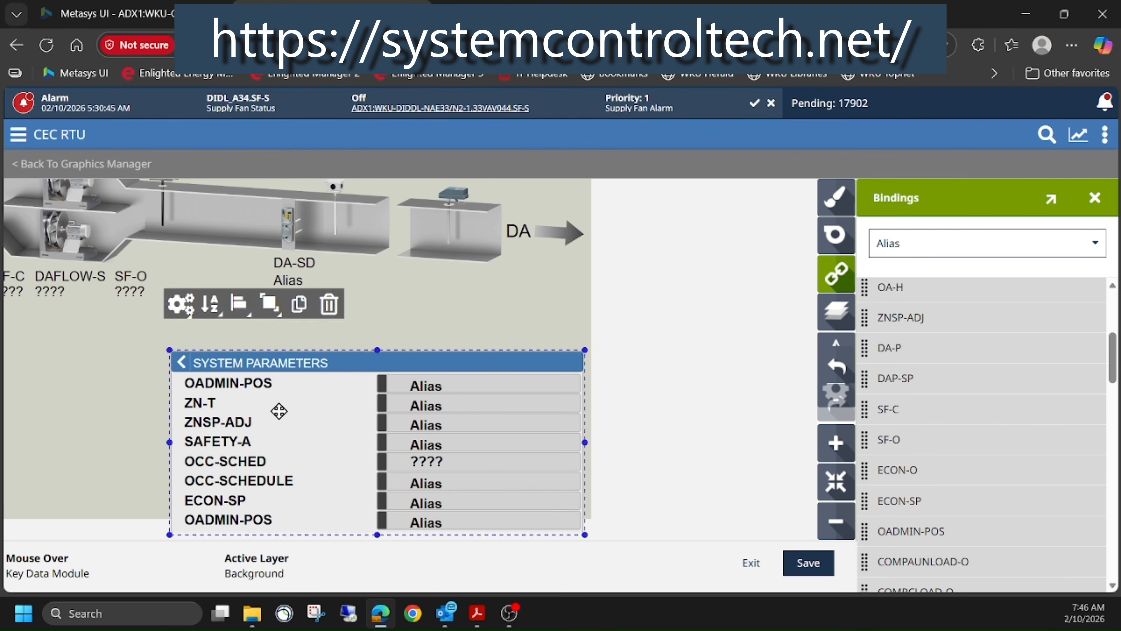
click(258, 382)
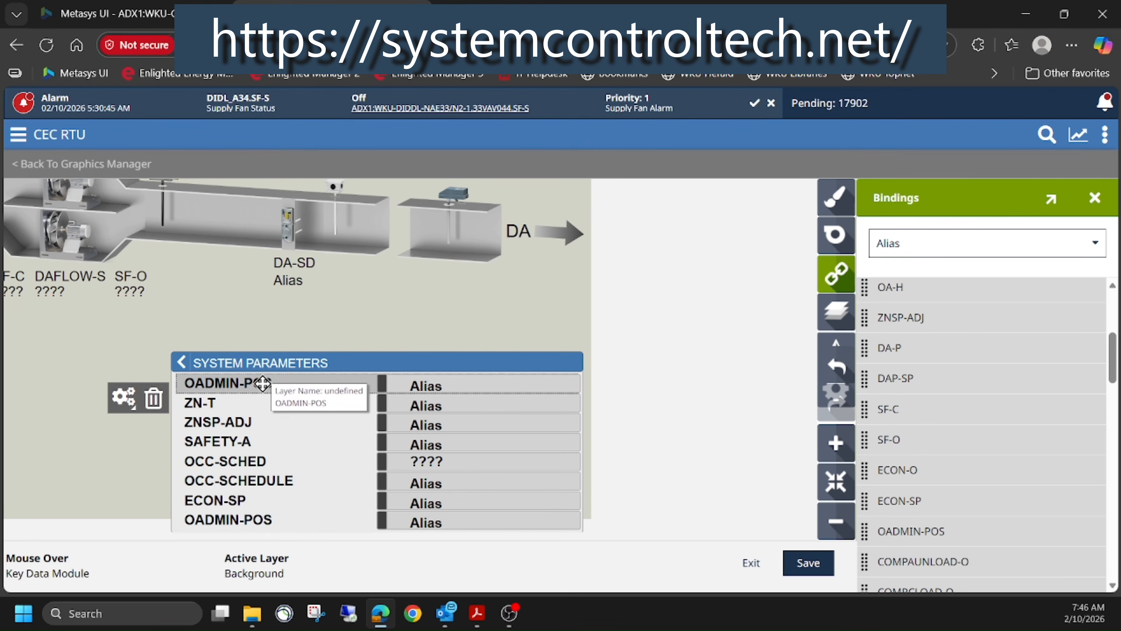
click(154, 401)
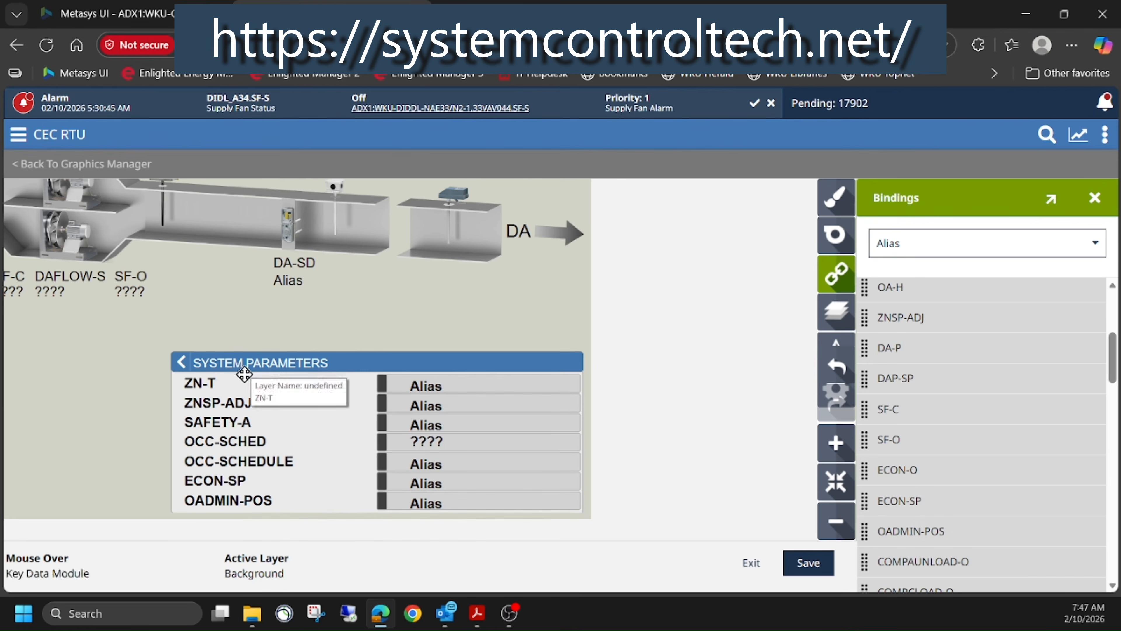
Re-add the ZN-T alias below OADMIN-POS in the System Parameters block and delete its original row.
scroll(993, 449, down, 8)
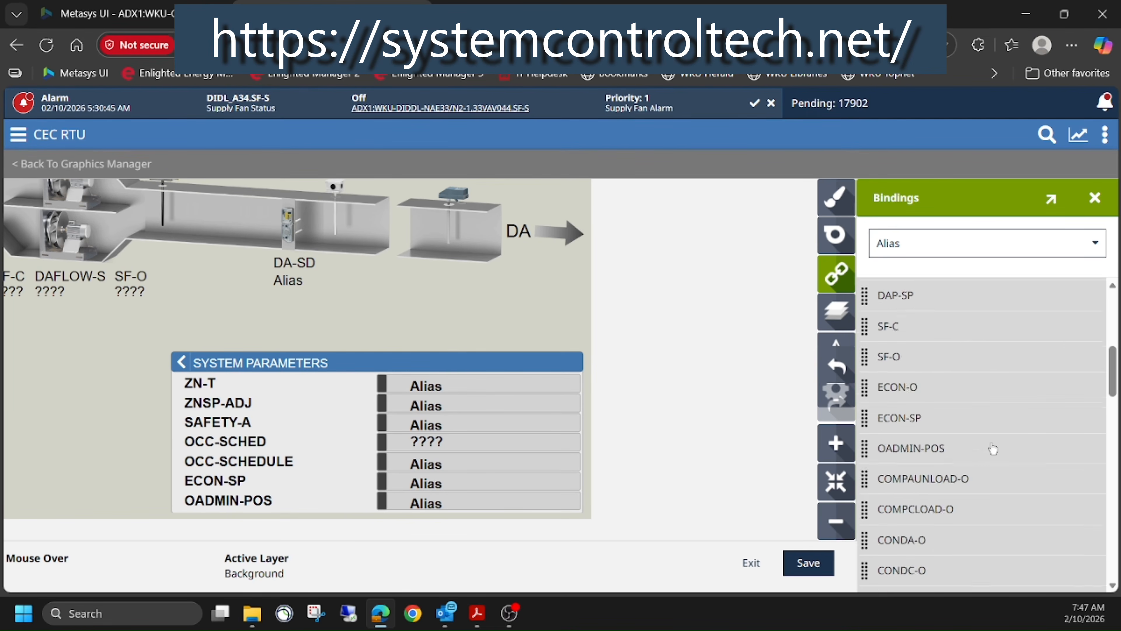
scroll(992, 448, down, 10)
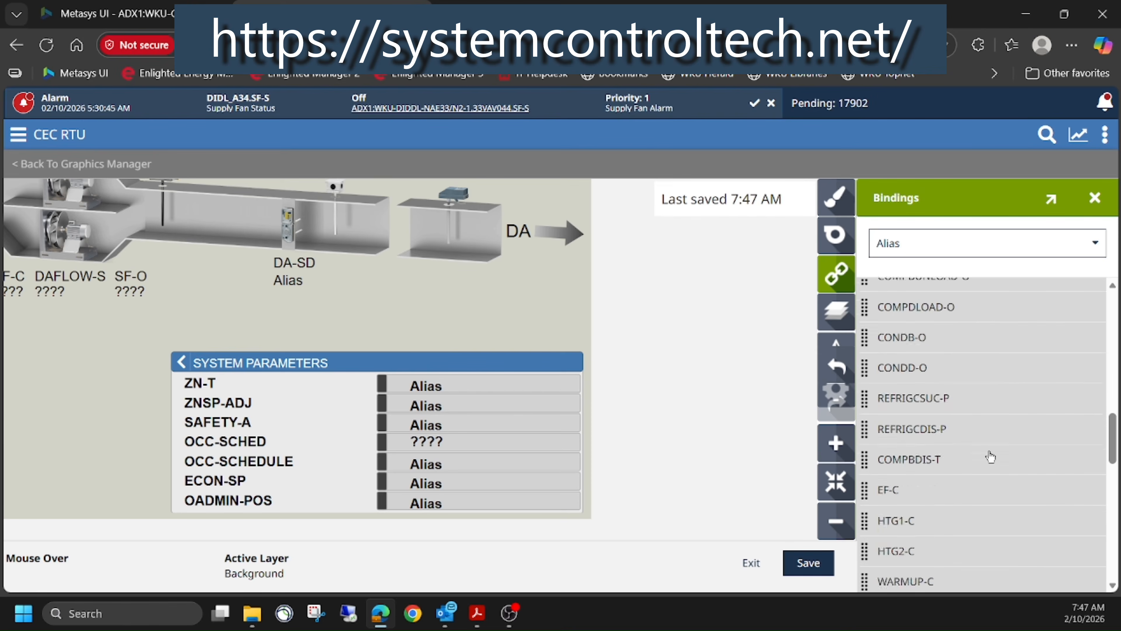
scroll(992, 457, down, 5)
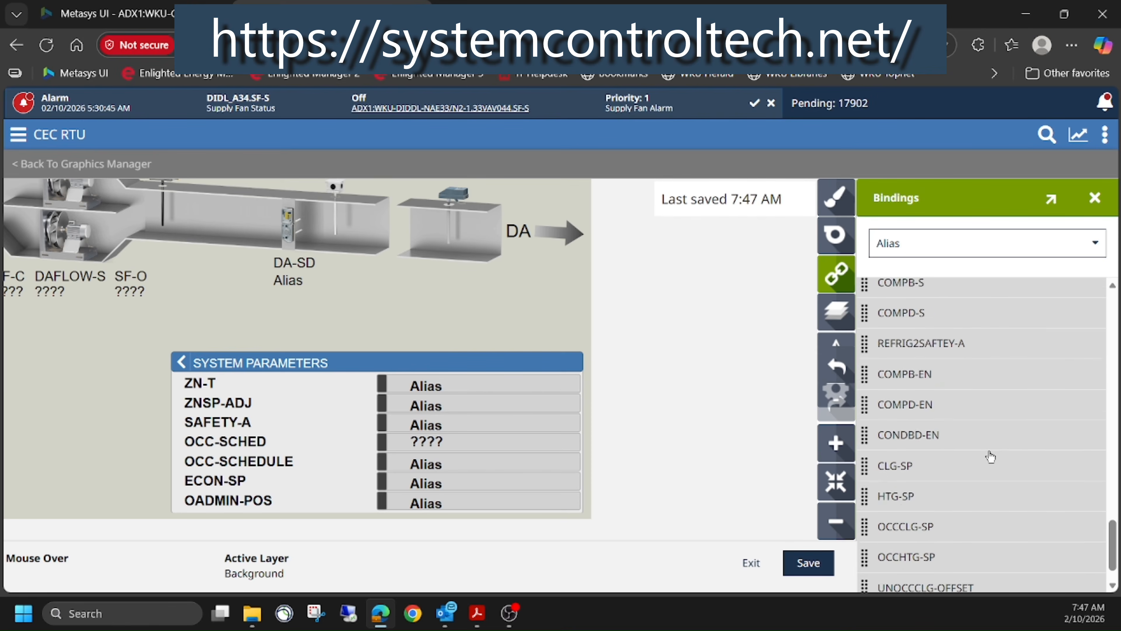
scroll(991, 457, up, 20)
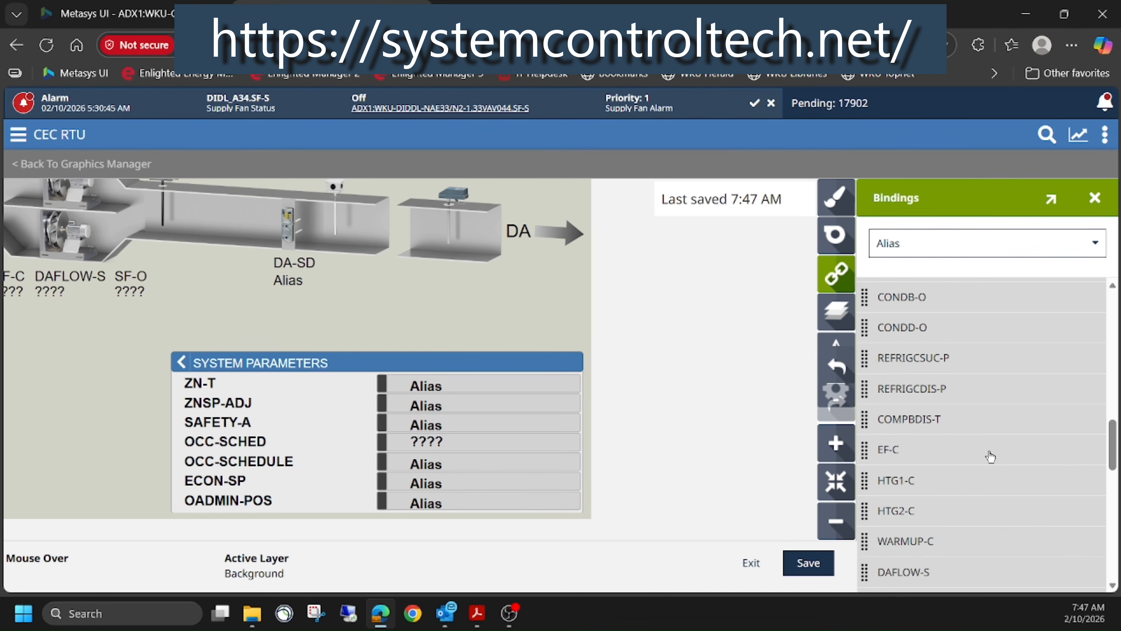
scroll(991, 456, up, 2)
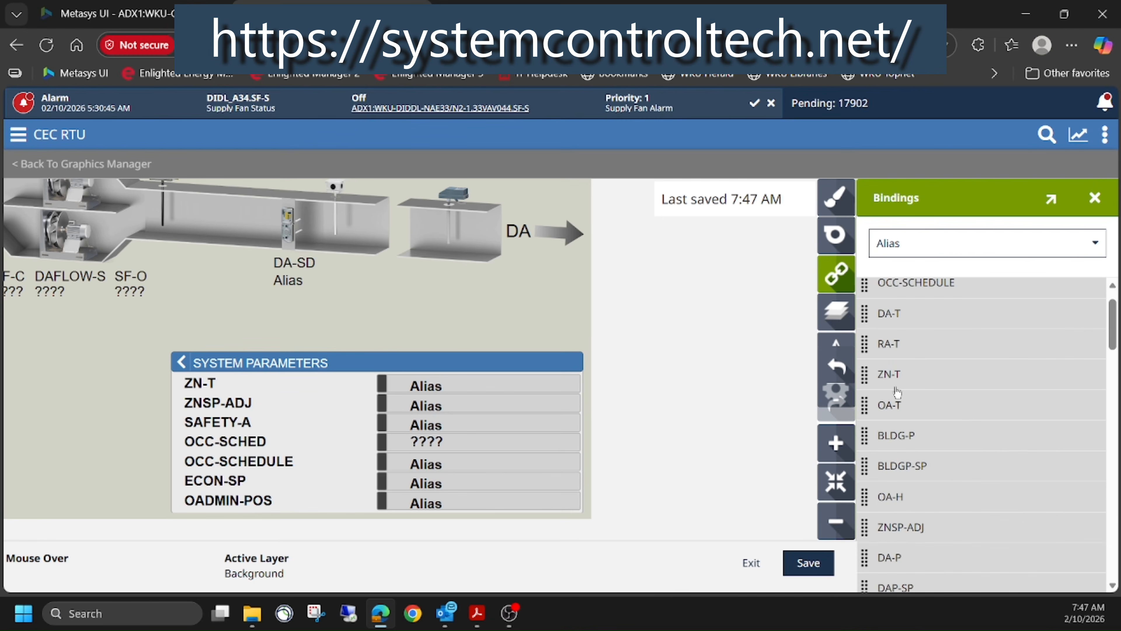
drag(936, 375, 335, 442)
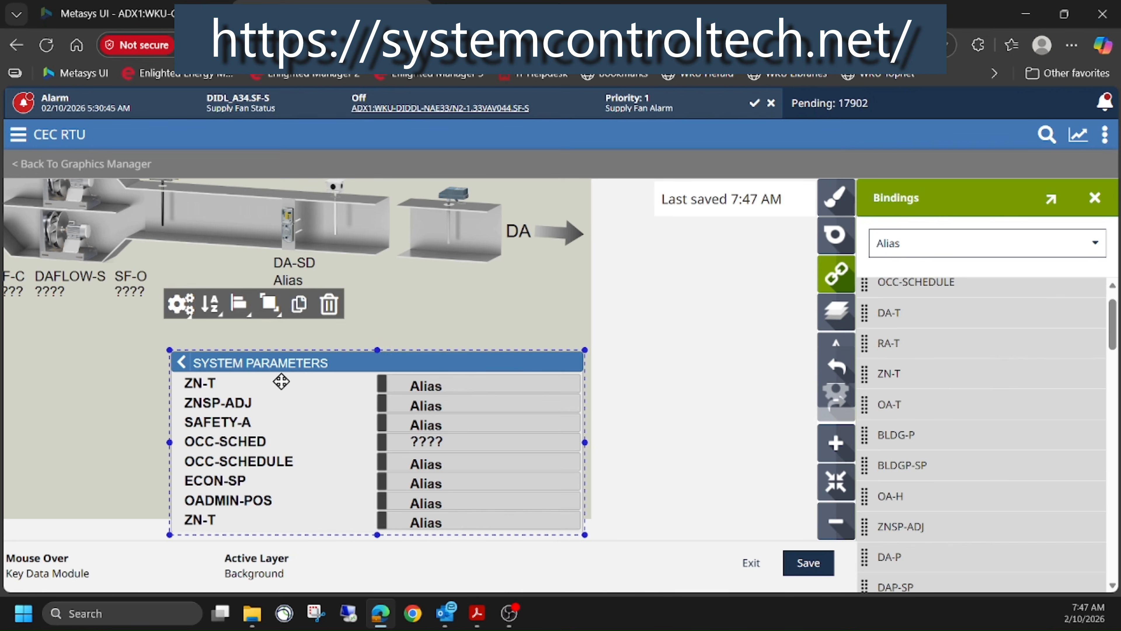
click(199, 382)
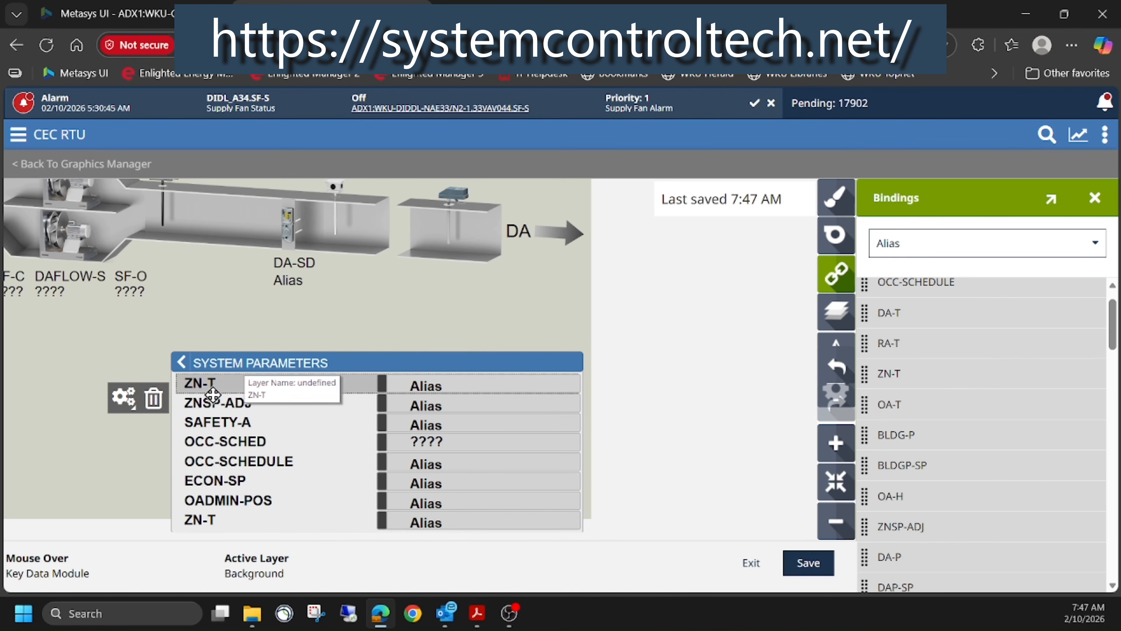
click(154, 399)
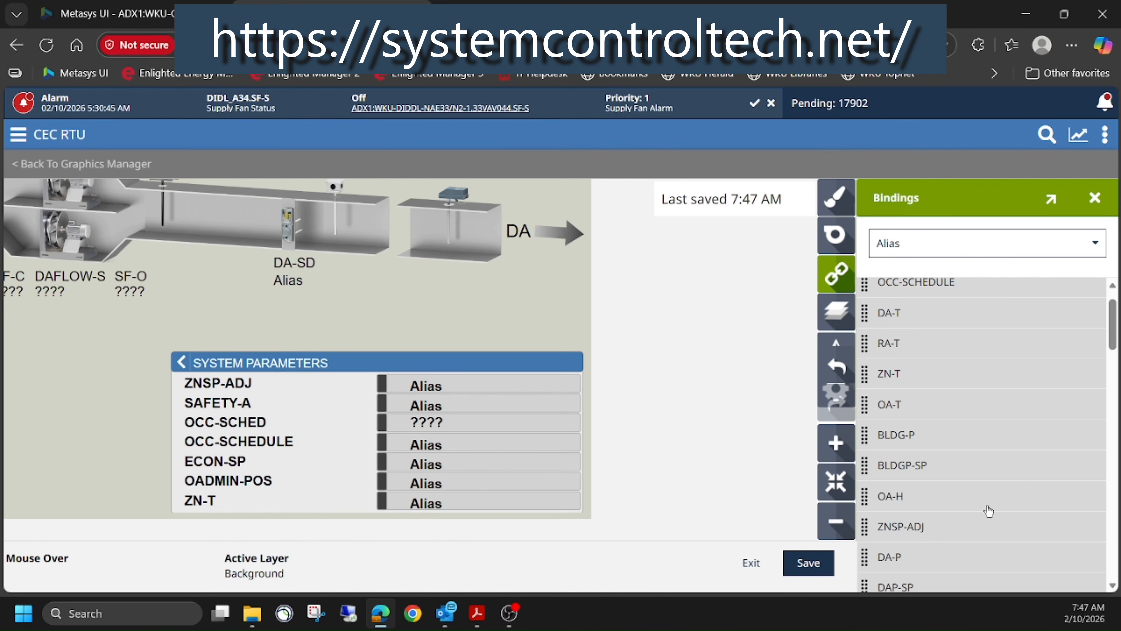
Re-add the ZNSP-ADJ alias below ZN-T in the System Parameters block and delete its original row.
drag(953, 535, 353, 467)
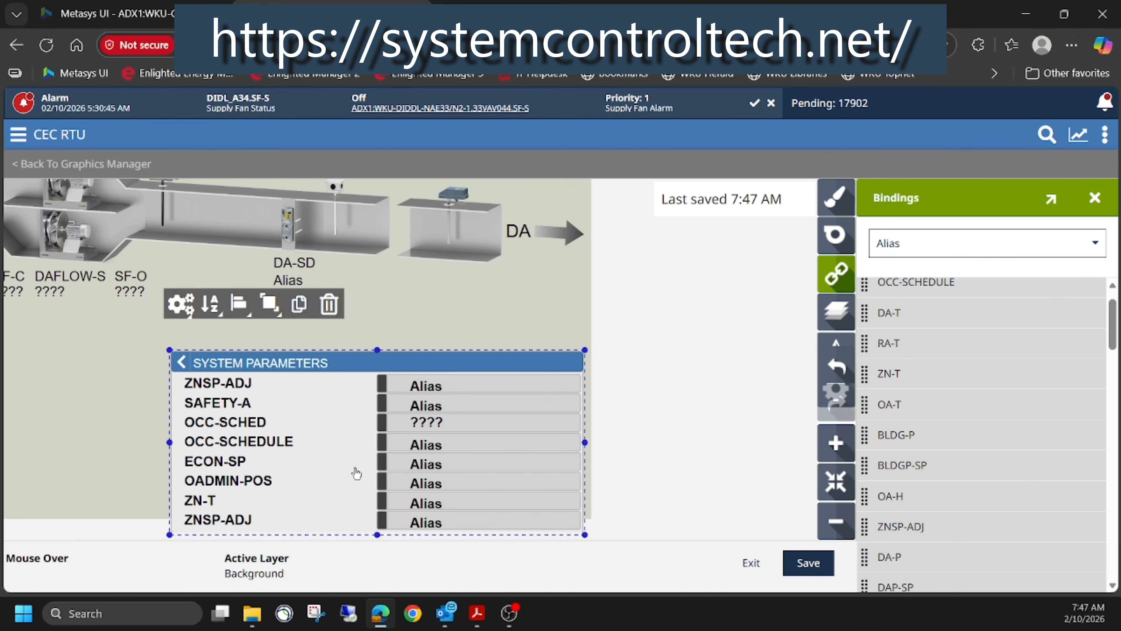
click(233, 383)
click(148, 396)
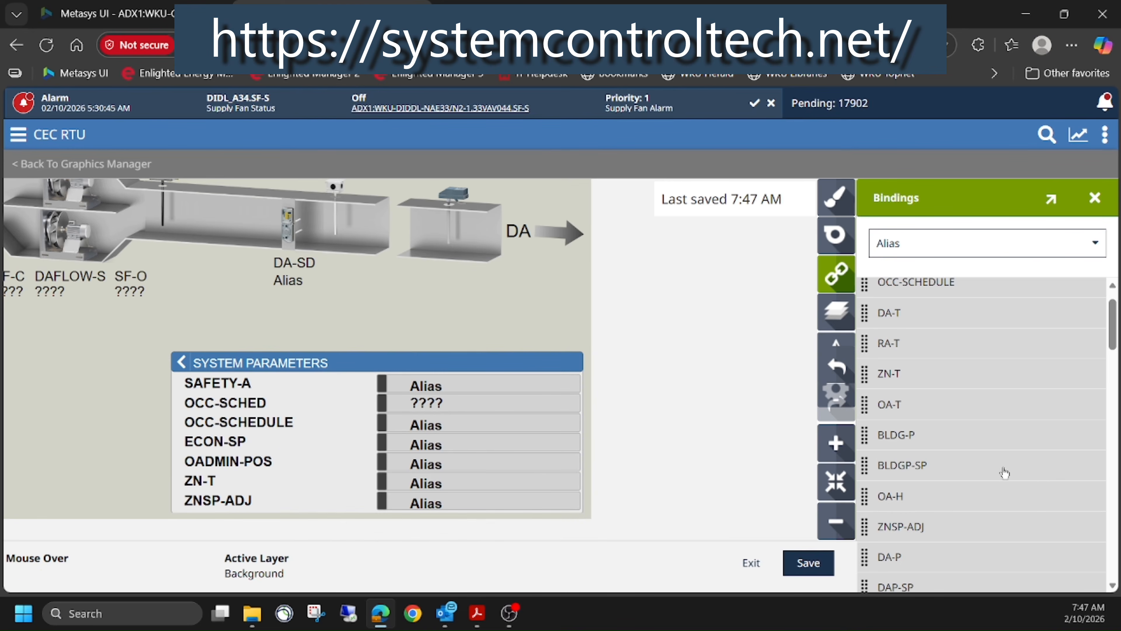
Re-add the SAFETY-A alias below ZNSP-ADJ in the System Parameters block and delete its original row.
scroll(1005, 473, down, 4)
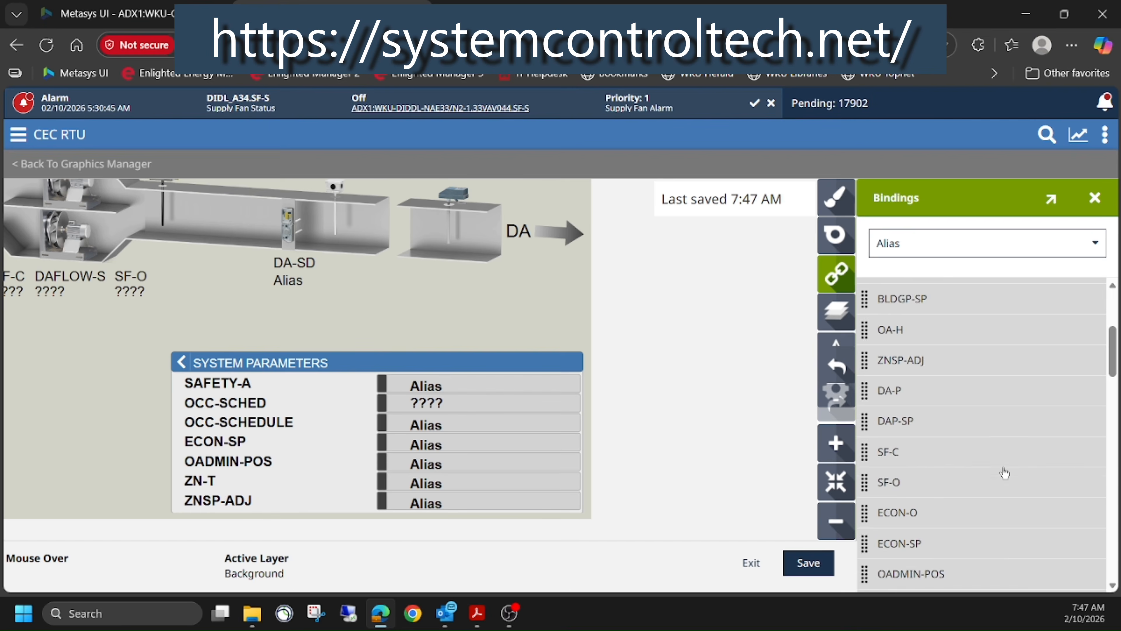
scroll(1005, 473, down, 3)
scroll(1005, 472, down, 9)
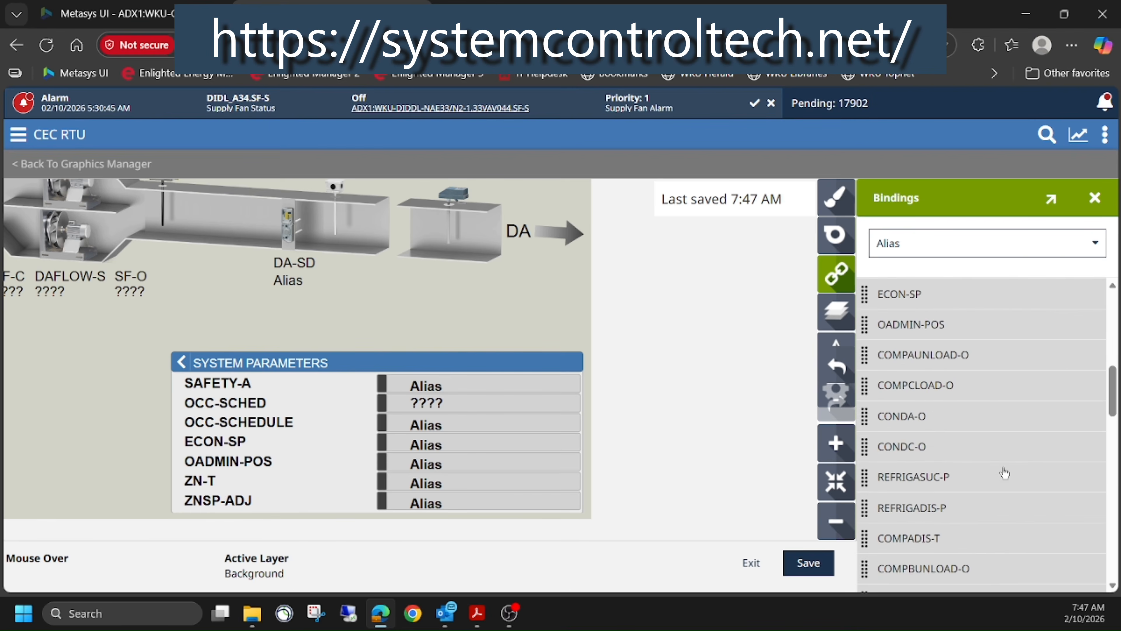
scroll(1005, 473, down, 5)
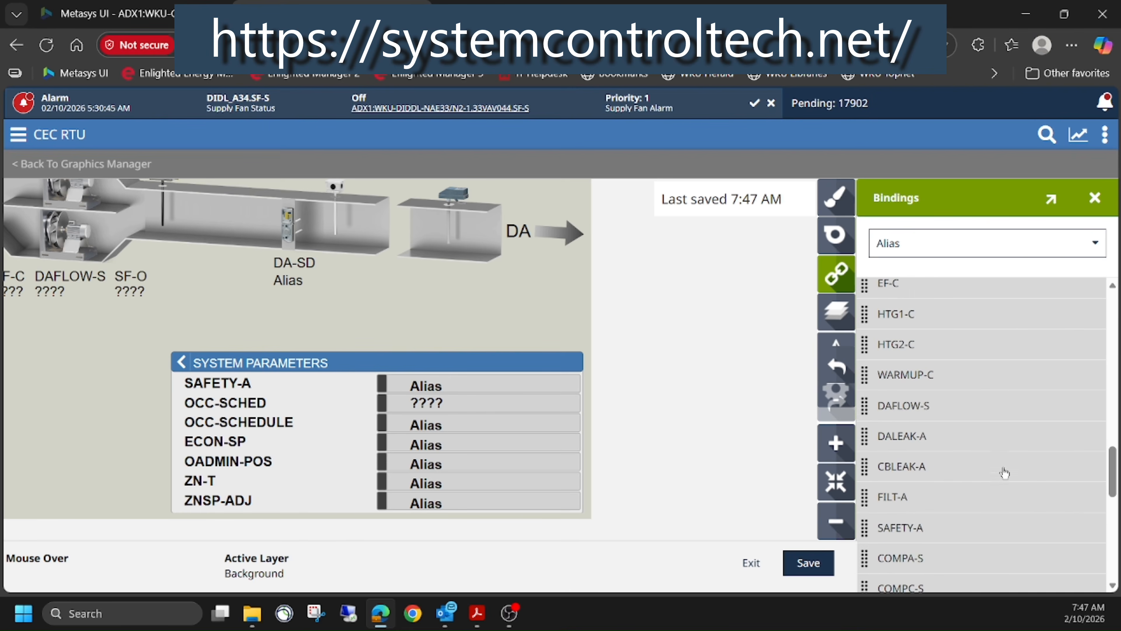
drag(958, 528, 265, 463)
click(260, 383)
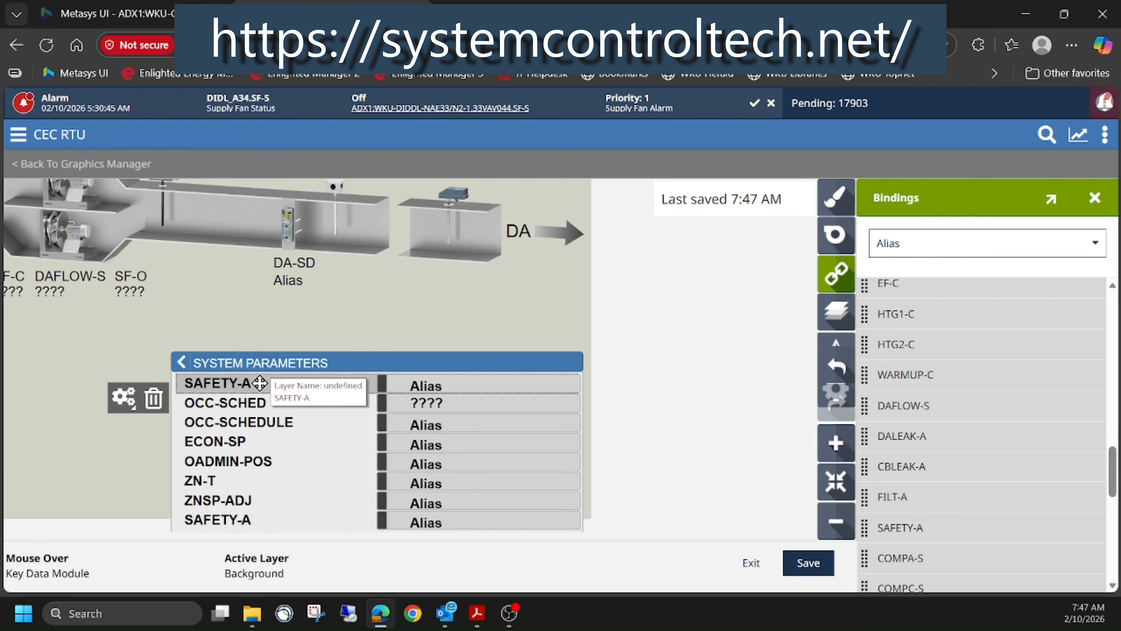
click(154, 397)
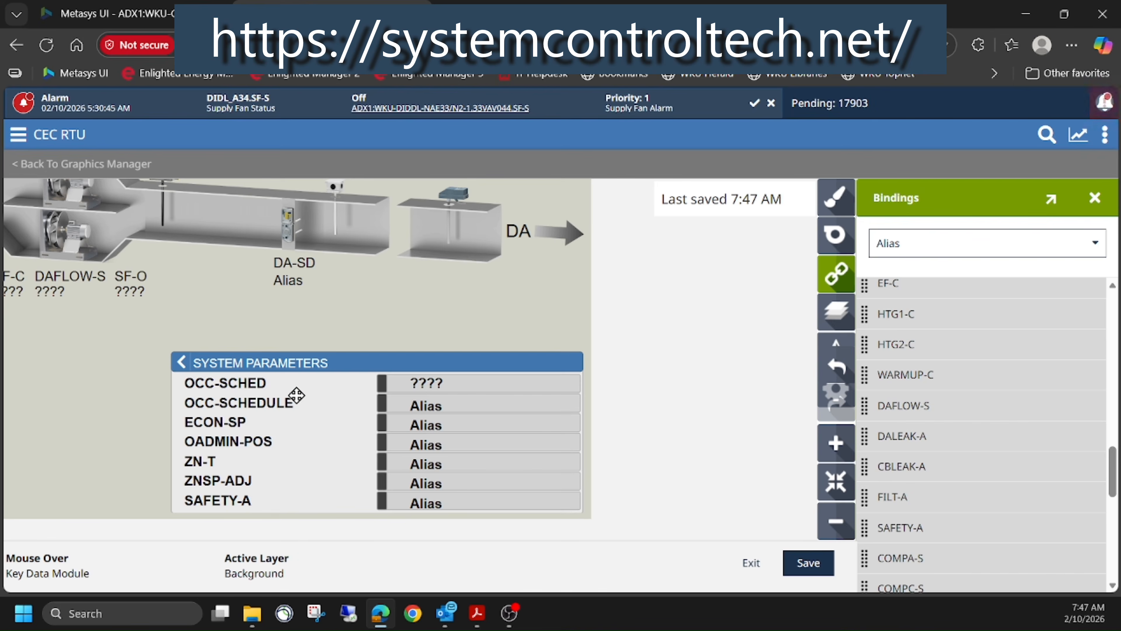
Relabel the OCC-SCHEDULE row of the System Parameters block as OCC-SCHED RTU and save the graphic.
click(231, 406)
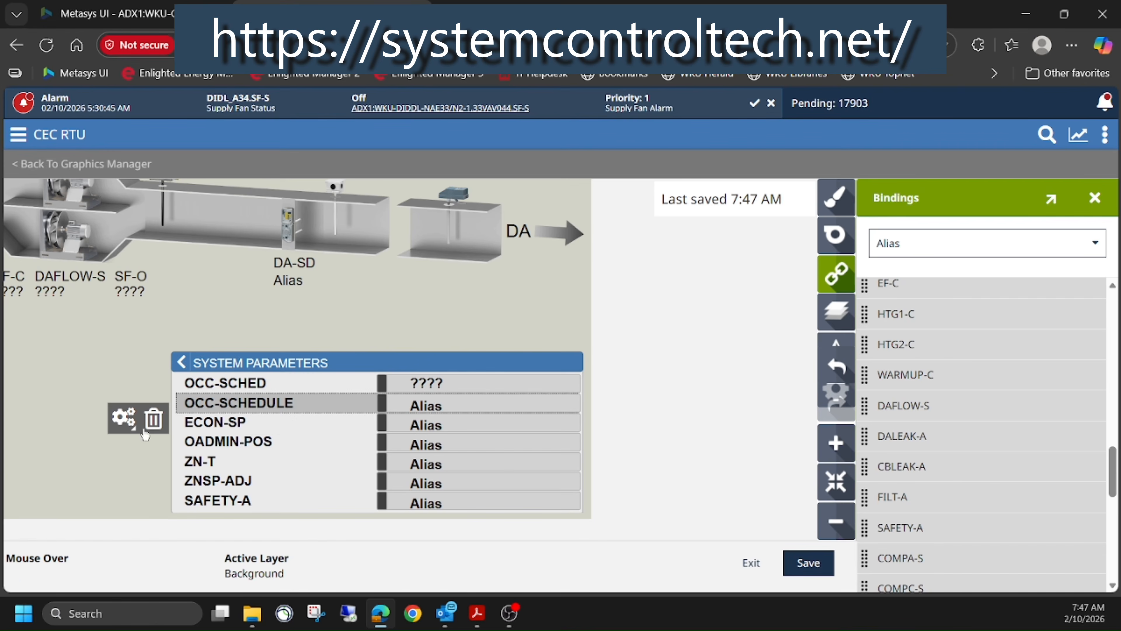
click(118, 424)
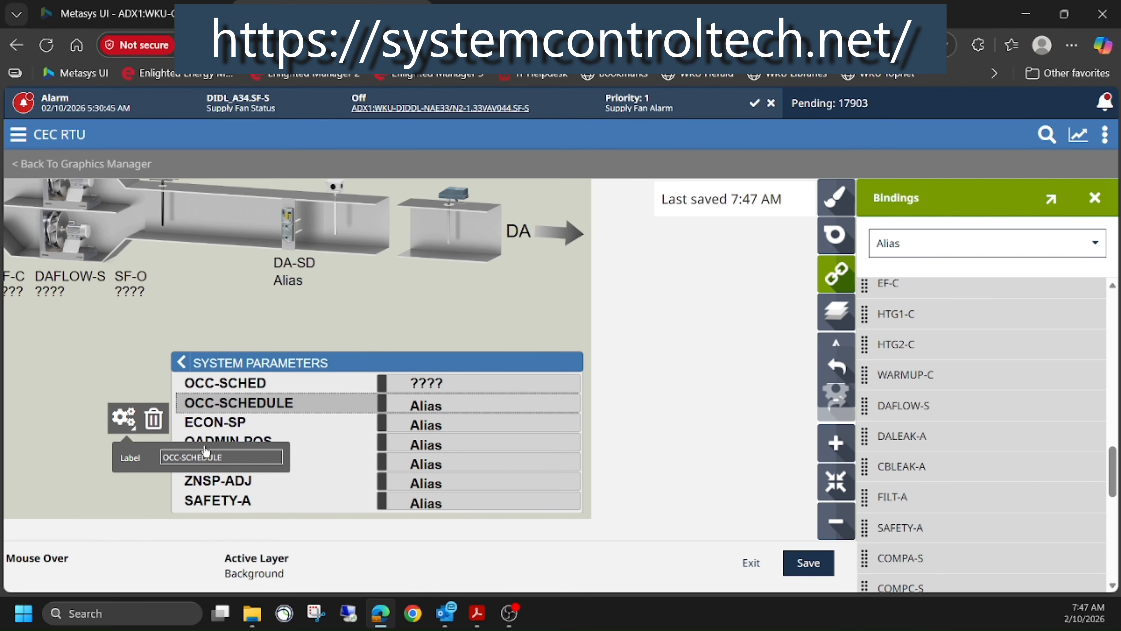
click(249, 457)
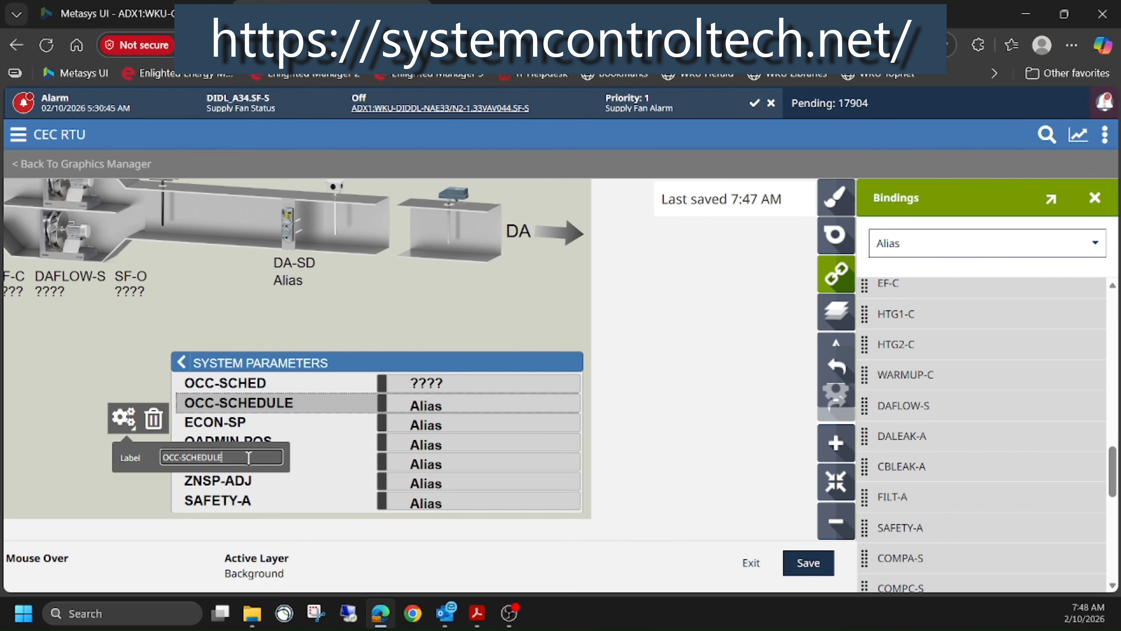
key(BackSpace)
key(BackSpace)
key(BackSpace)
text(Val)
key(BackSpace)
key(BackSpace)
key(BackSpace)
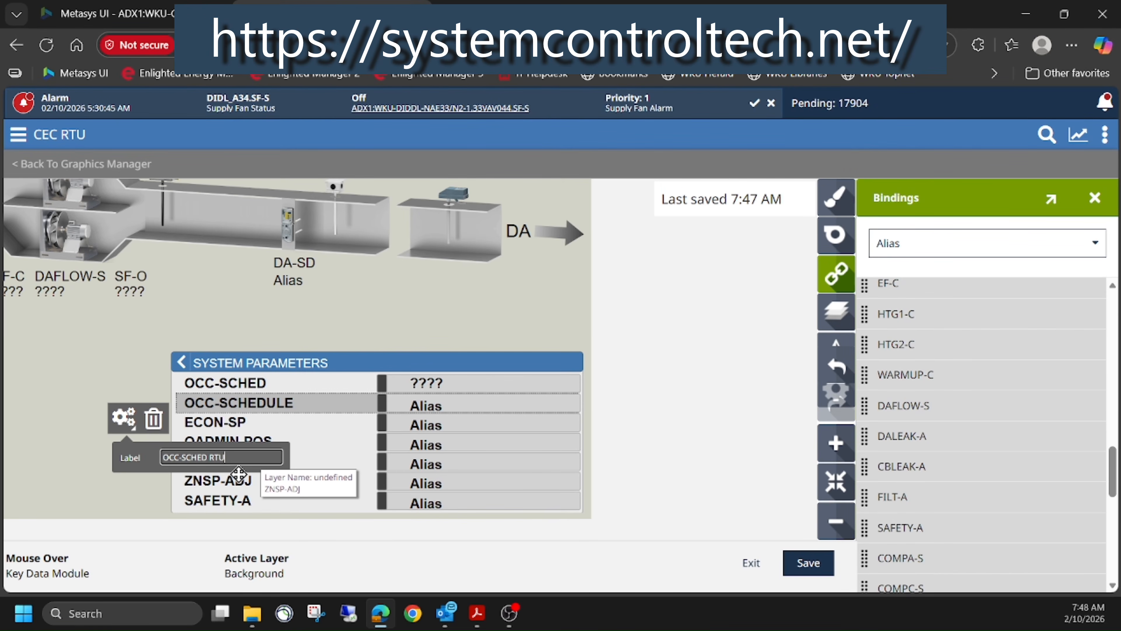
click(115, 379)
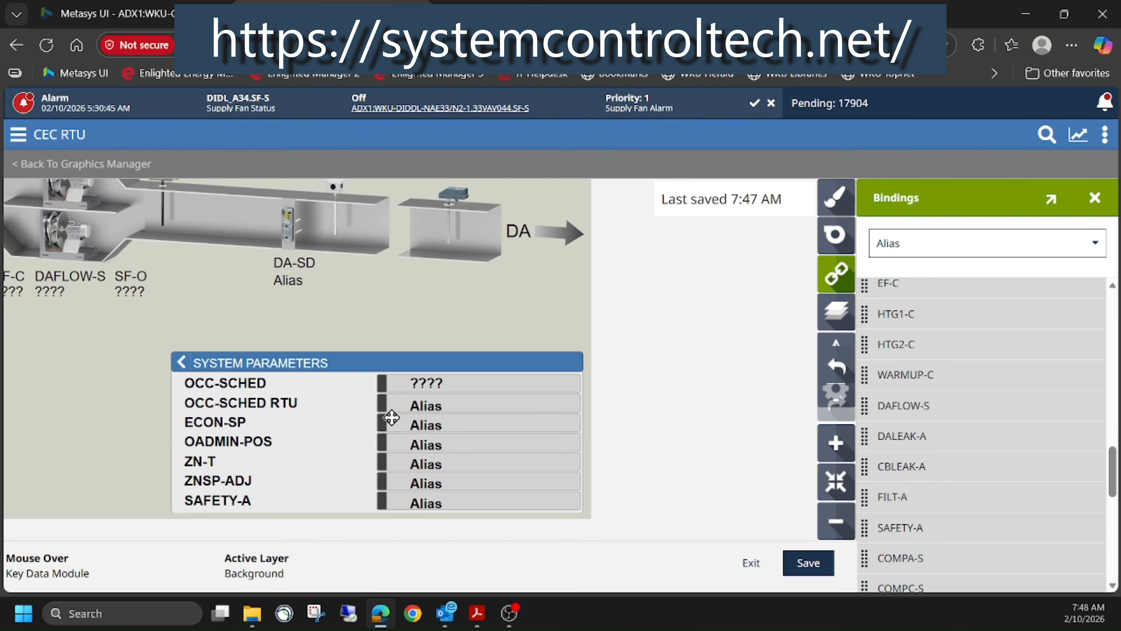
click(809, 564)
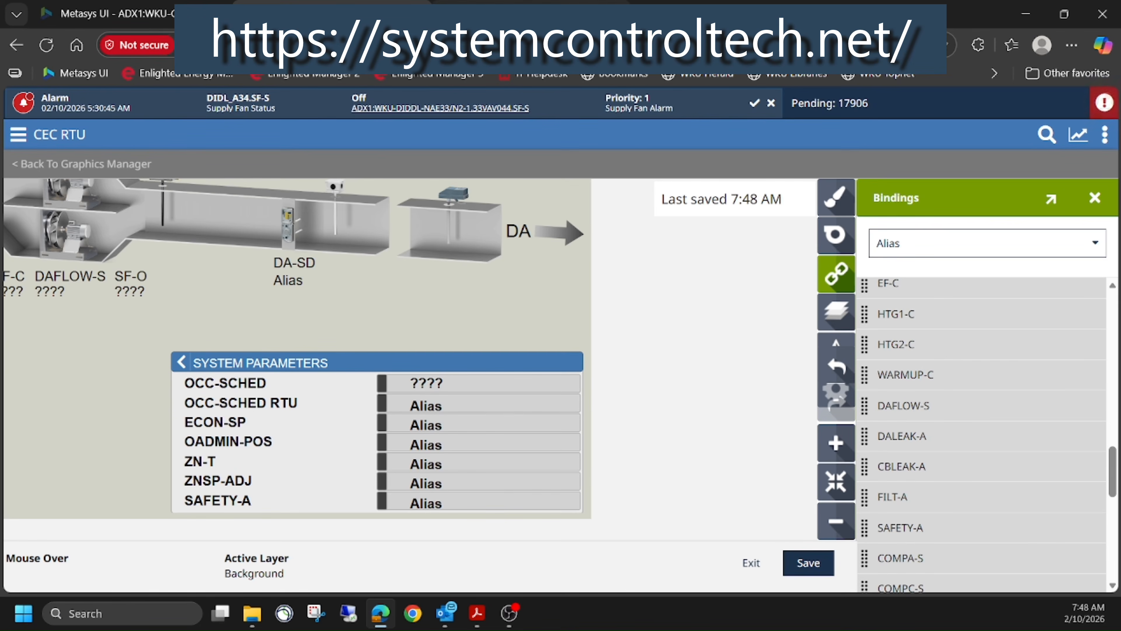
Reload the live CEC RTU graphic in the other browser tab and examine its System Parameters block up close.
click(490, 14)
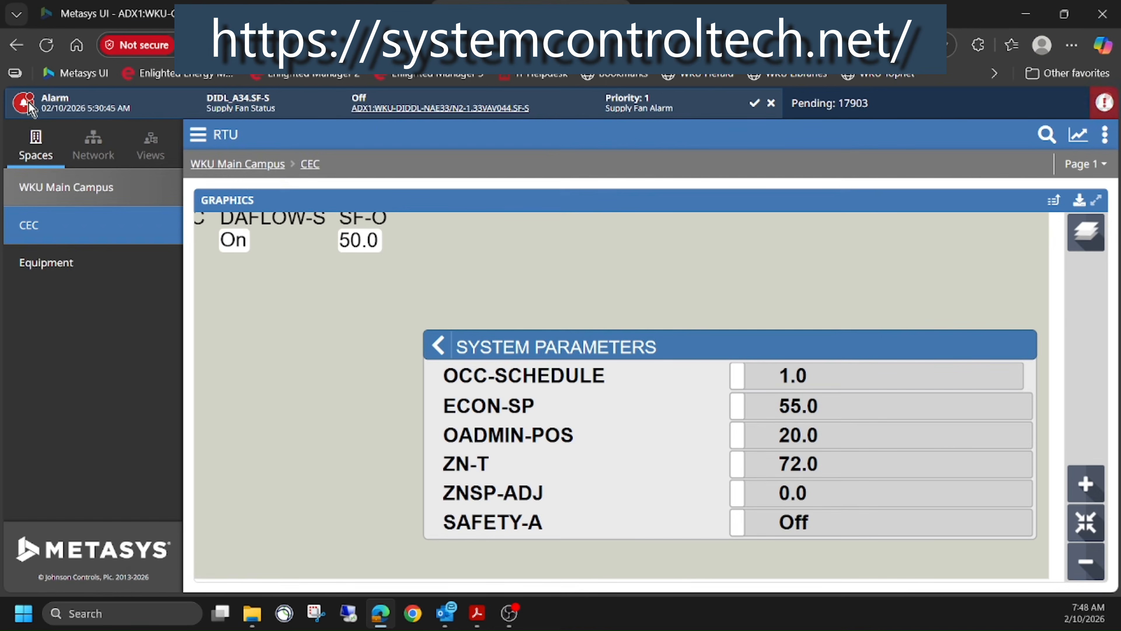
click(53, 50)
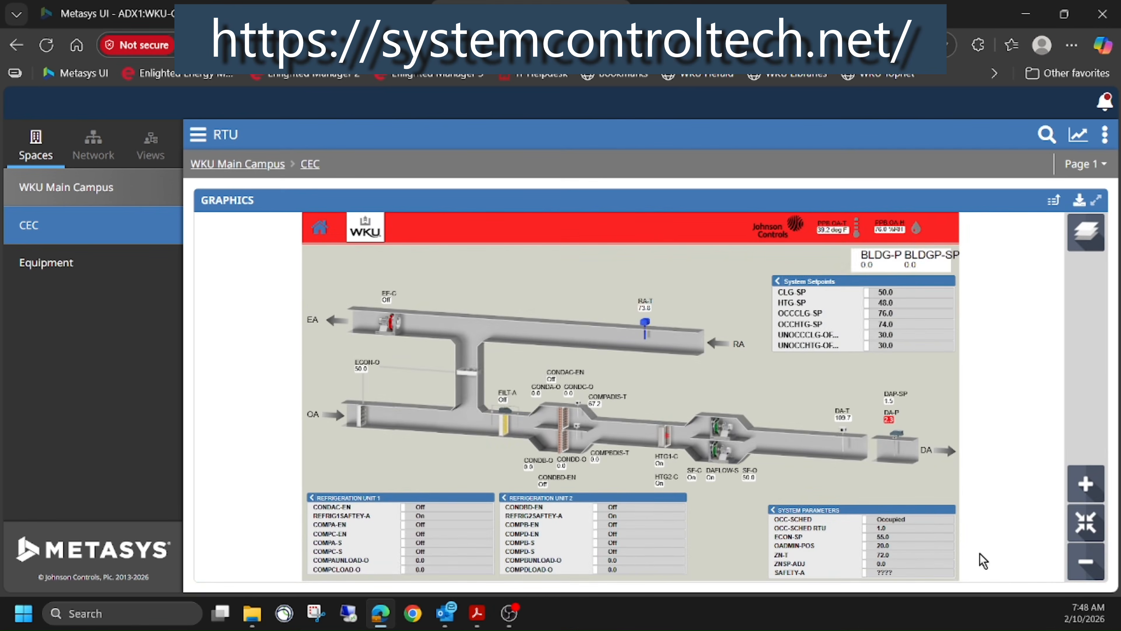
scroll(983, 573, up, 10)
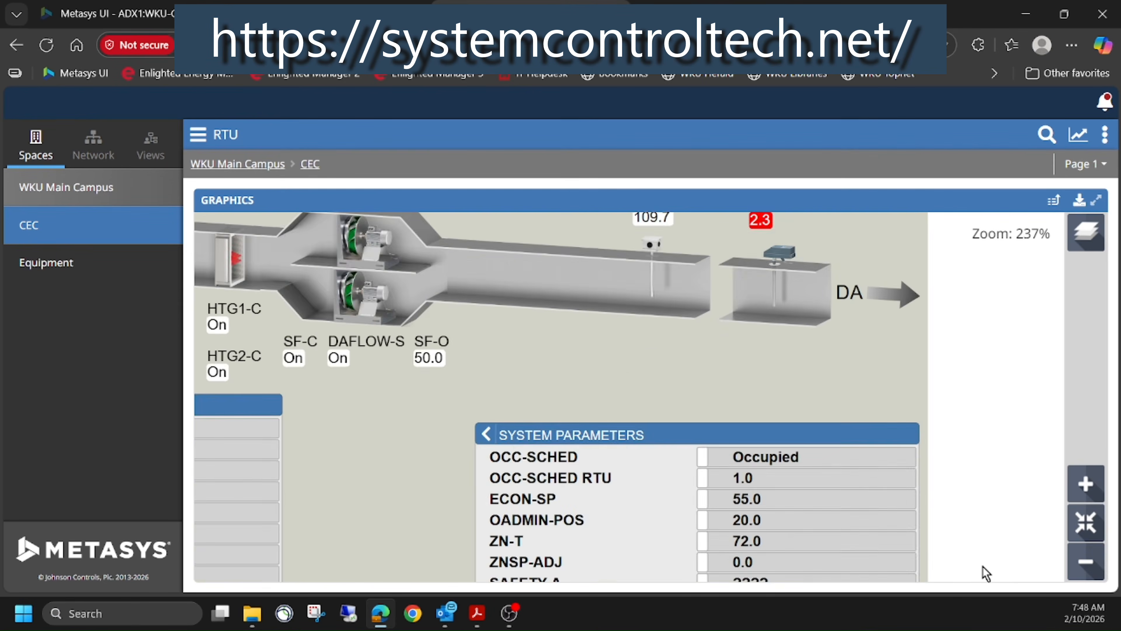
scroll(810, 342, down, 2)
scroll(812, 453, up, 3)
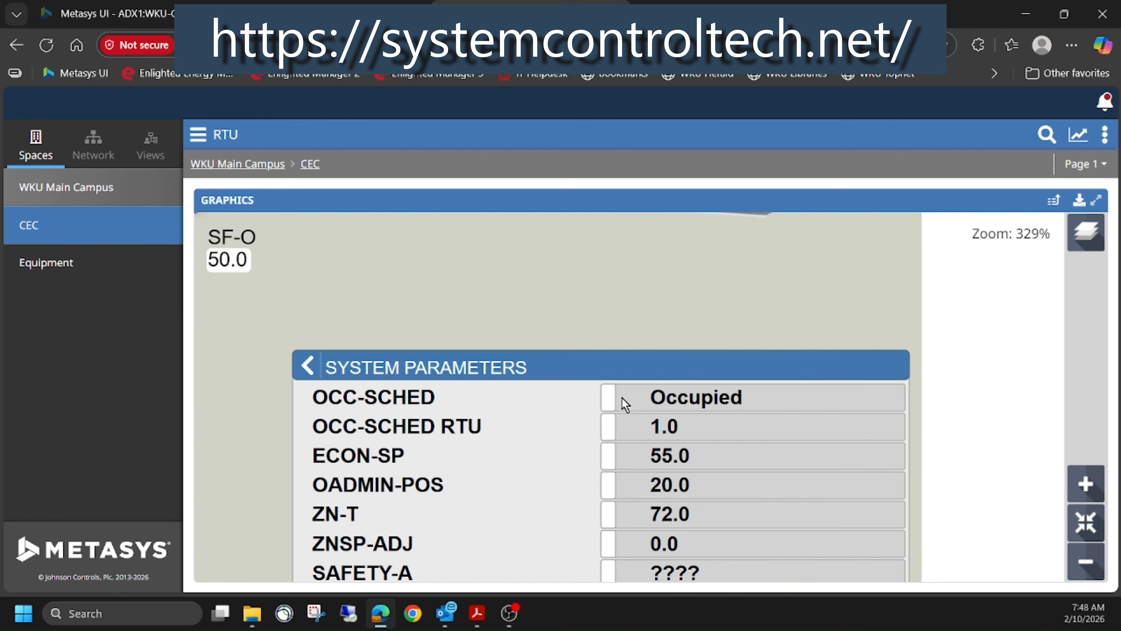
Command the OCC-SCHED point with Adjust to Unoccupied and save the command.
click(696, 402)
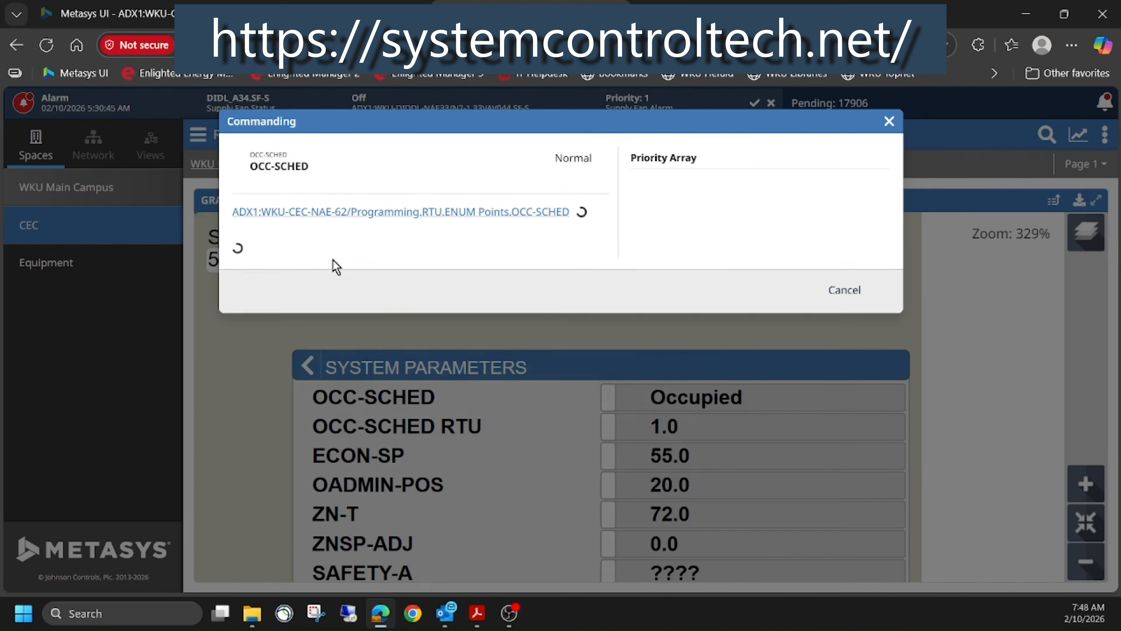
click(335, 265)
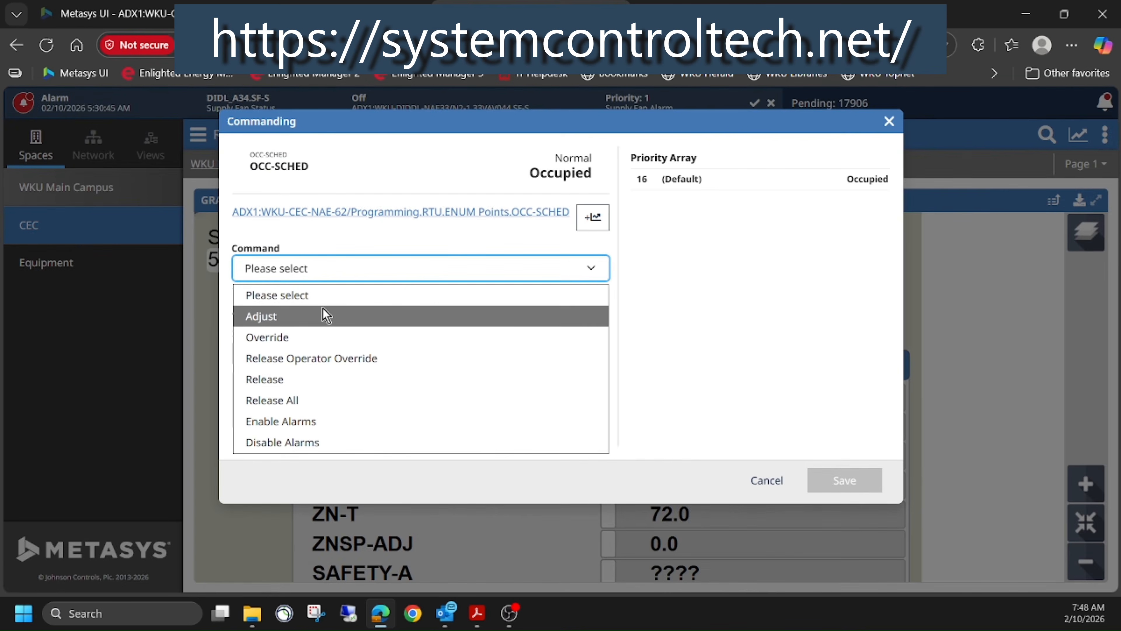
click(324, 310)
click(323, 314)
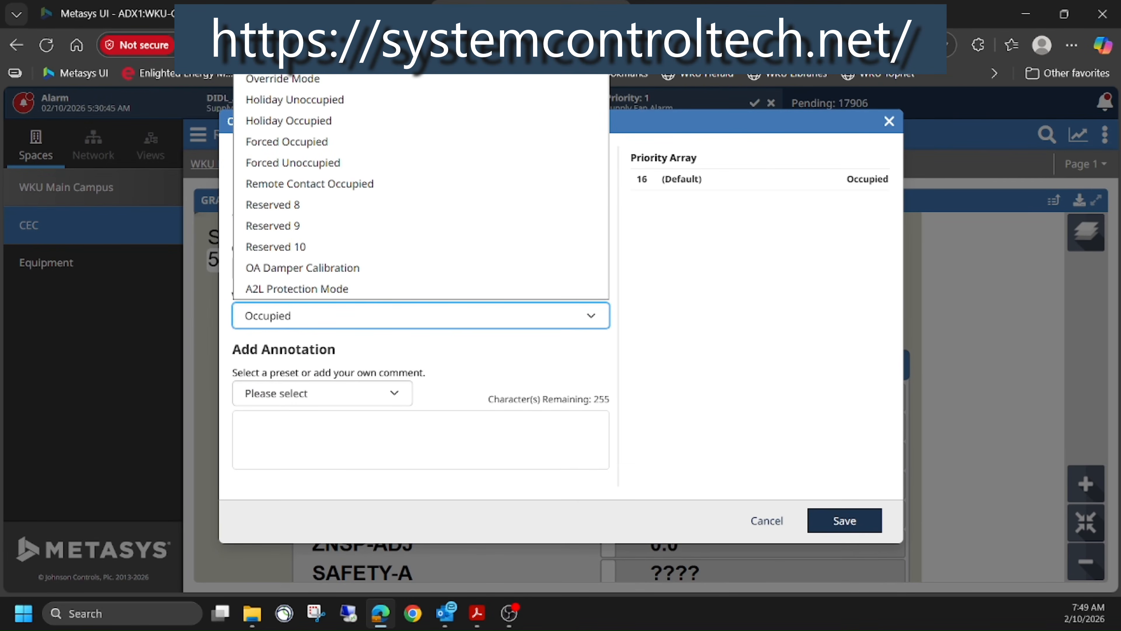
click(328, 38)
click(850, 522)
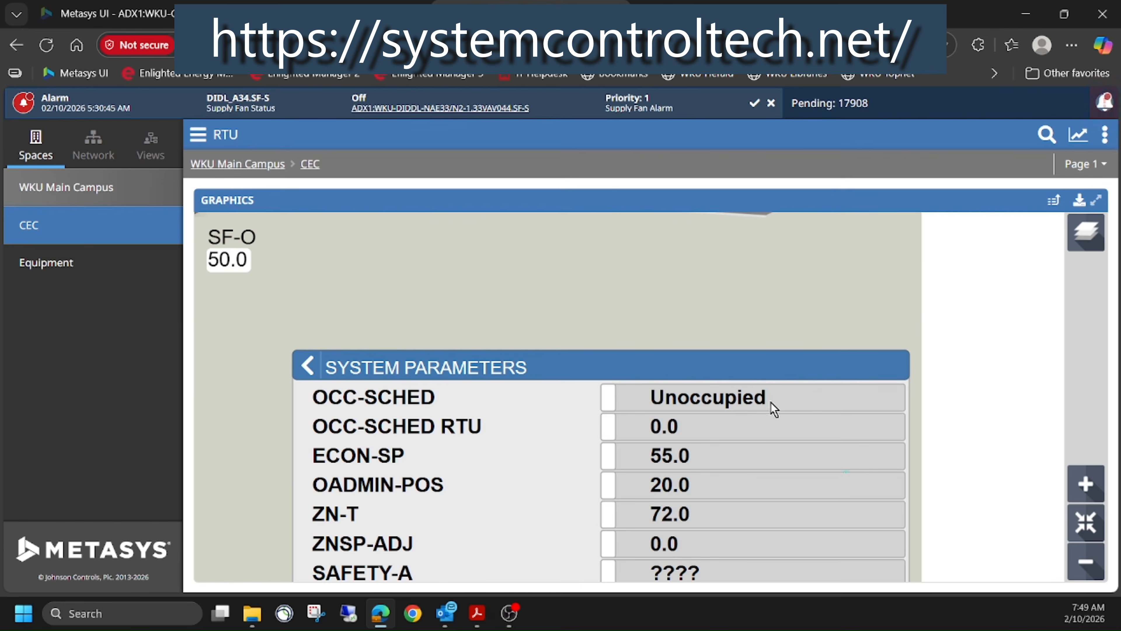
Command the OCC-SCHED point with Adjust back to Occupied, save it, and check the System Parameters rows.
click(729, 401)
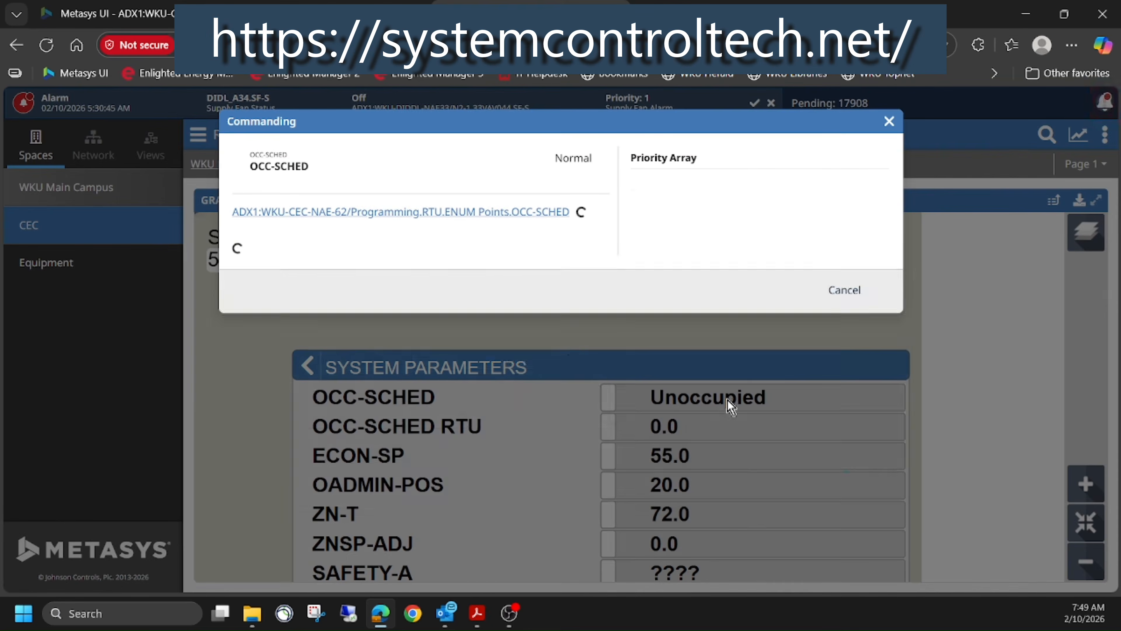
click(325, 273)
click(323, 312)
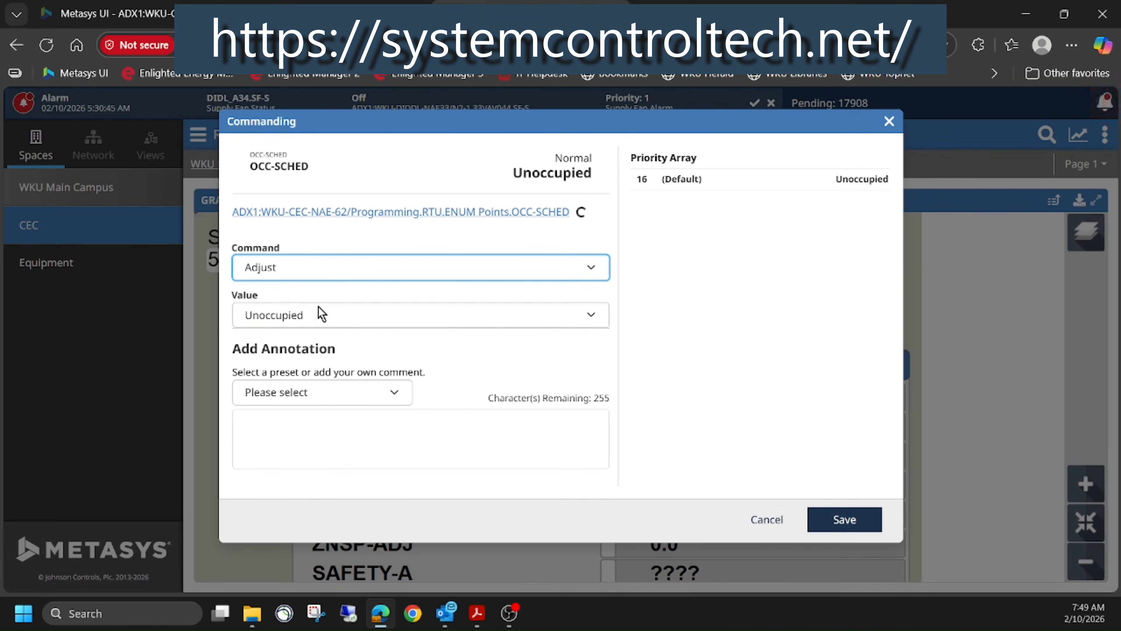
click(331, 320)
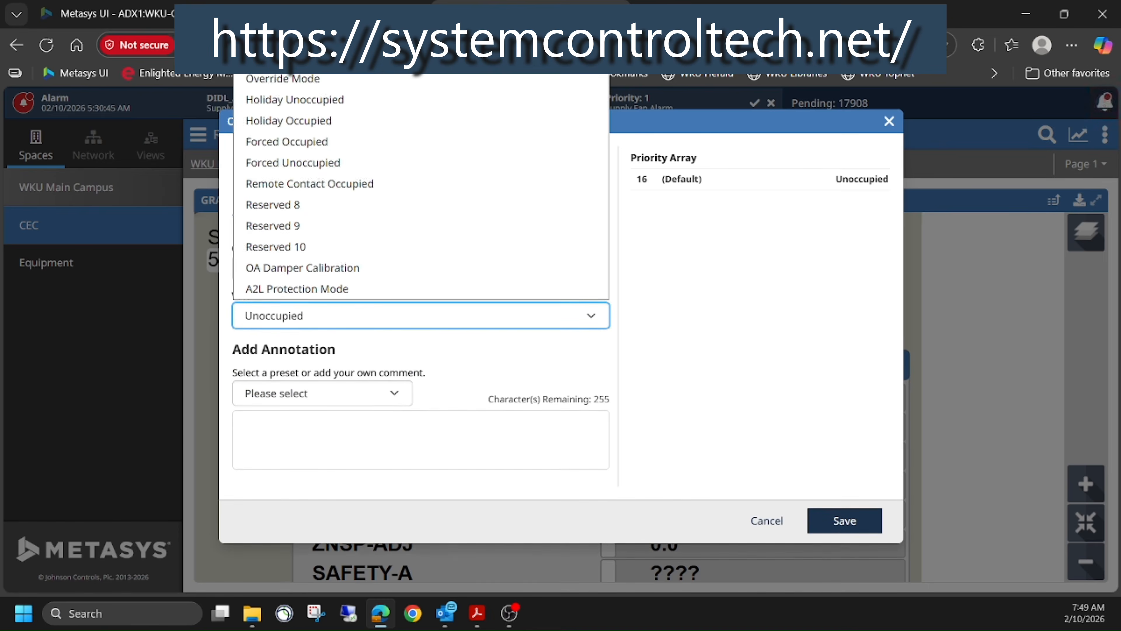
click(332, 36)
click(864, 528)
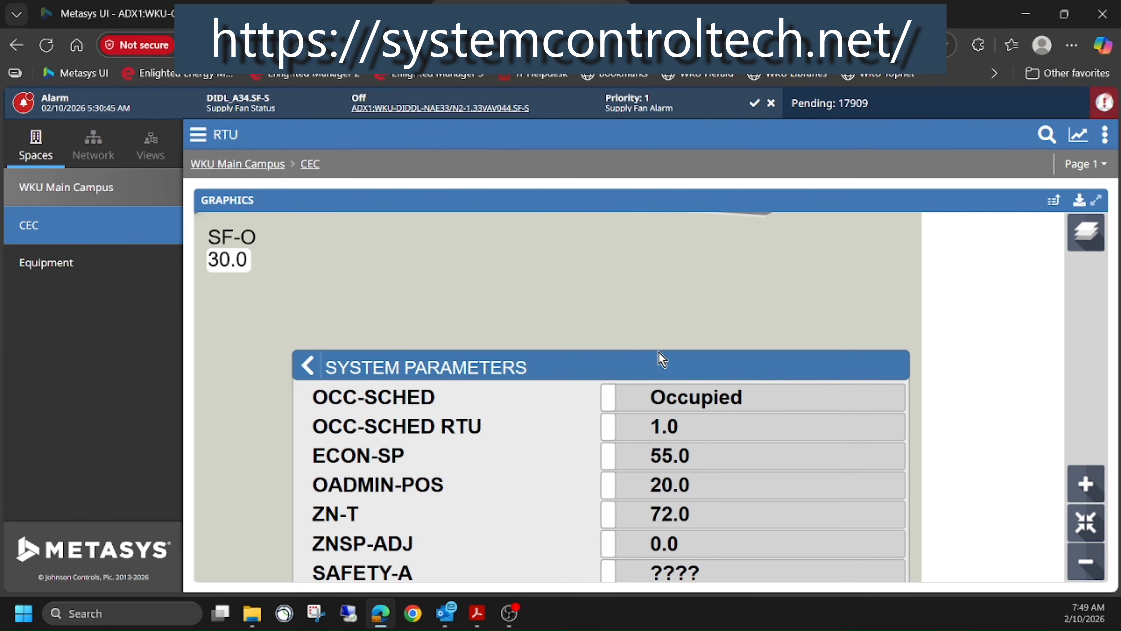
drag(674, 329, 676, 285)
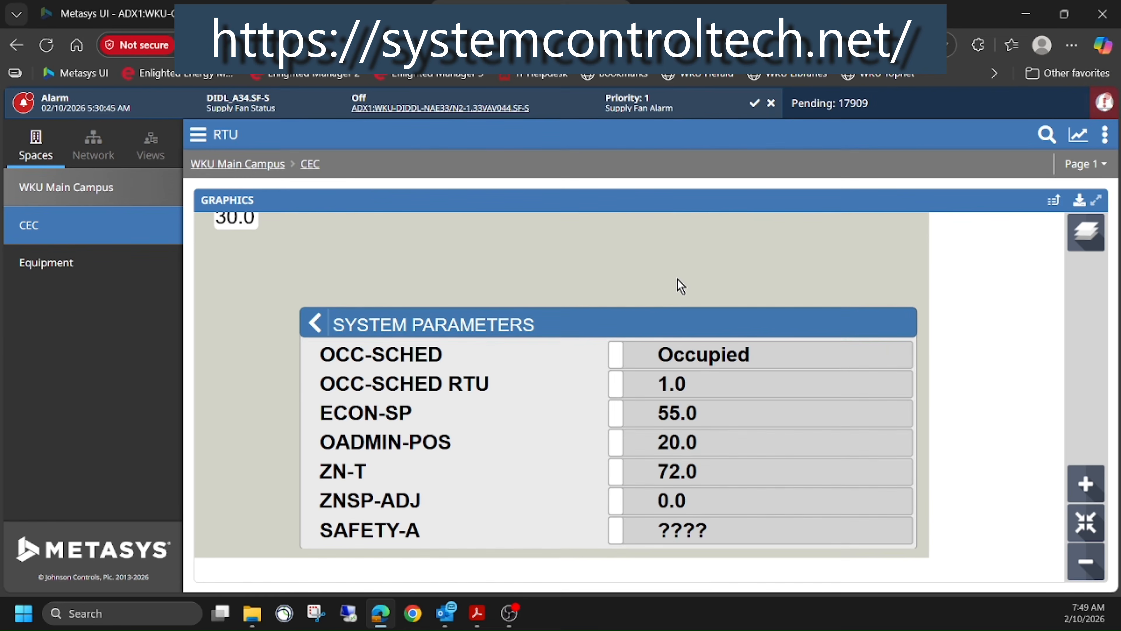